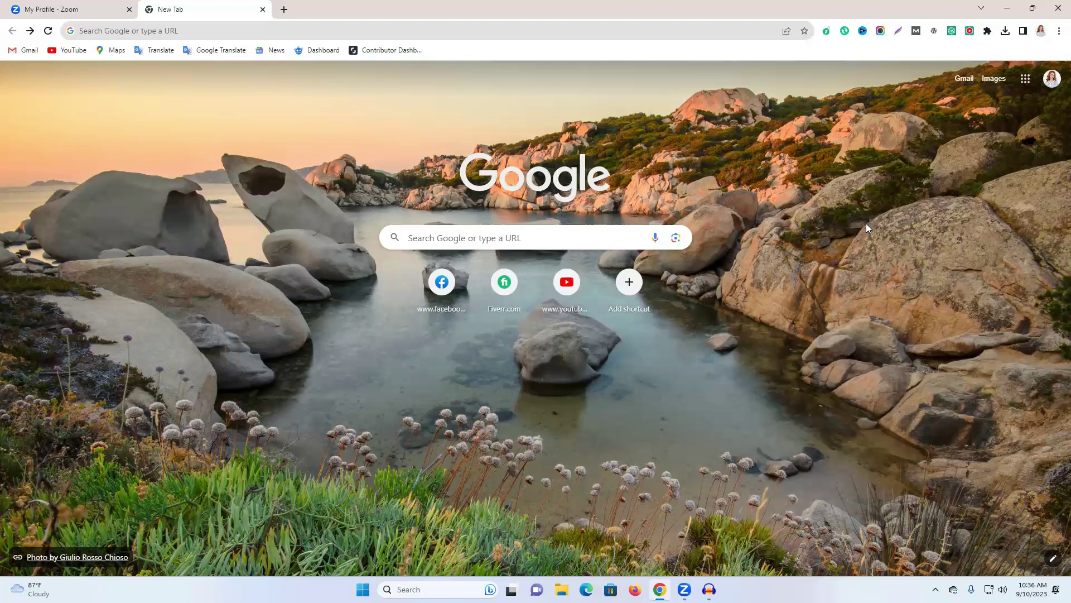
# Search Google for 'soft digital guru' and review the results.
pyautogui.click(552, 32)
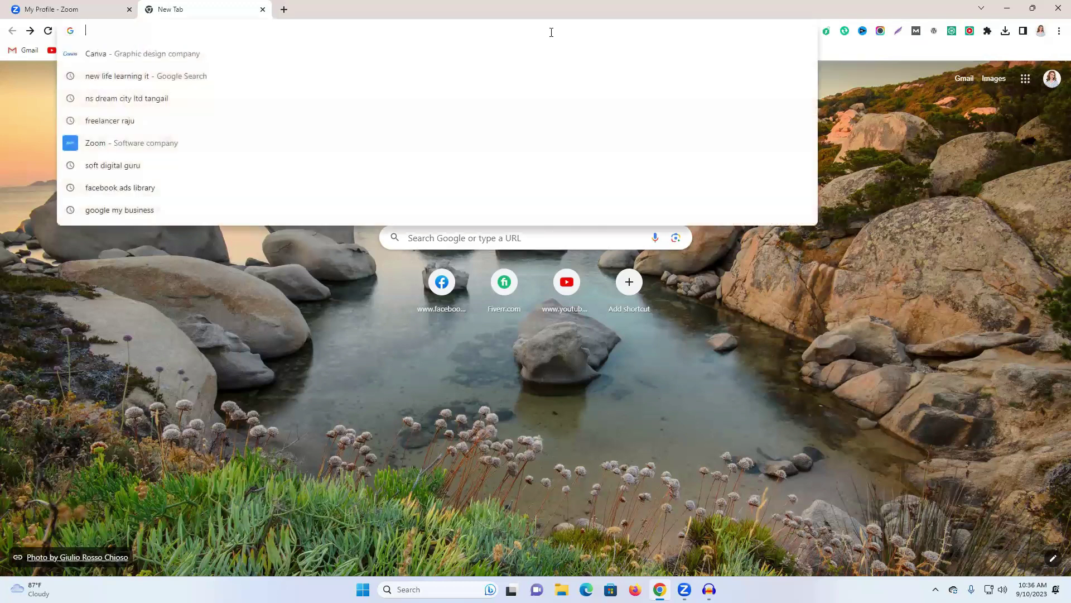
pyautogui.write('s')
pyautogui.click(316, 75)
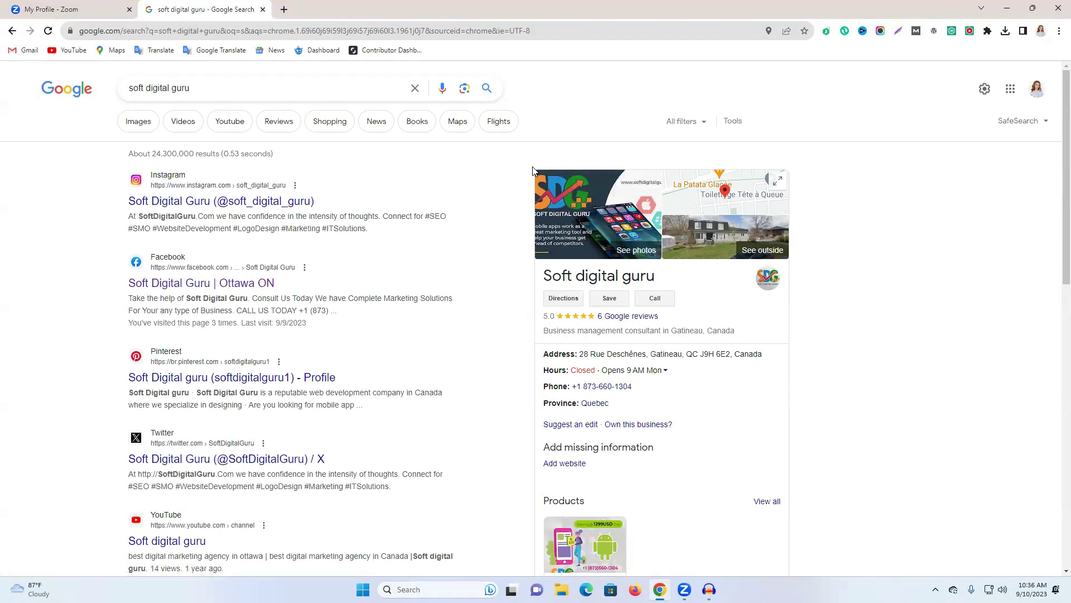
pyautogui.moveTo(533, 170); pyautogui.dragTo(621, 366)
pyautogui.click(893, 359)
# Search for the freelancer's business profile, then load fiverr.com in Firefox.
pyautogui.tripleClick(256, 85)
pyautogui.write('free')
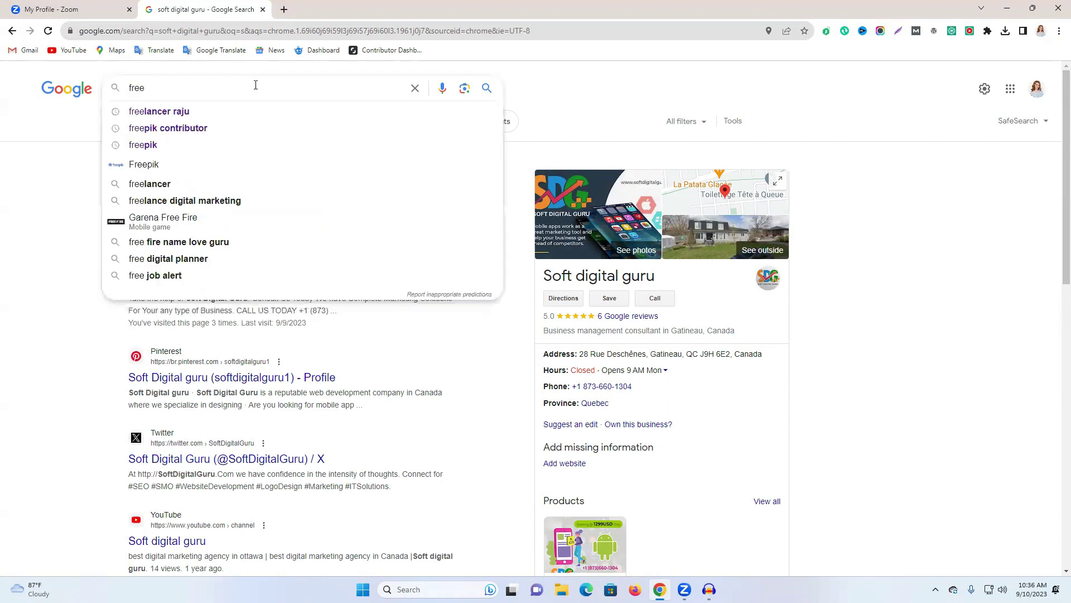
pyautogui.click(226, 111)
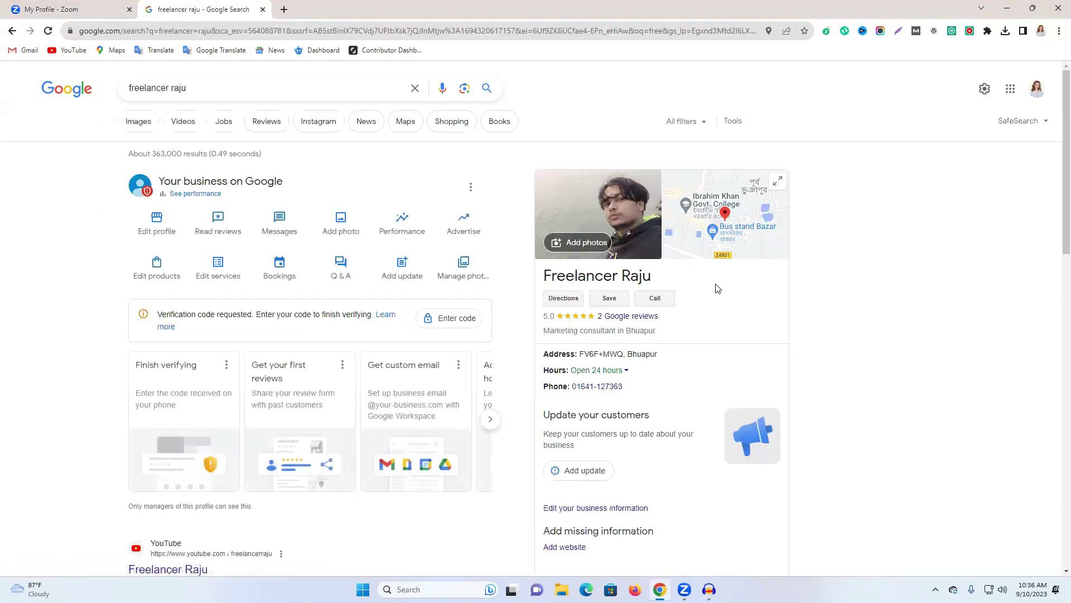
pyautogui.tripleClick(245, 89)
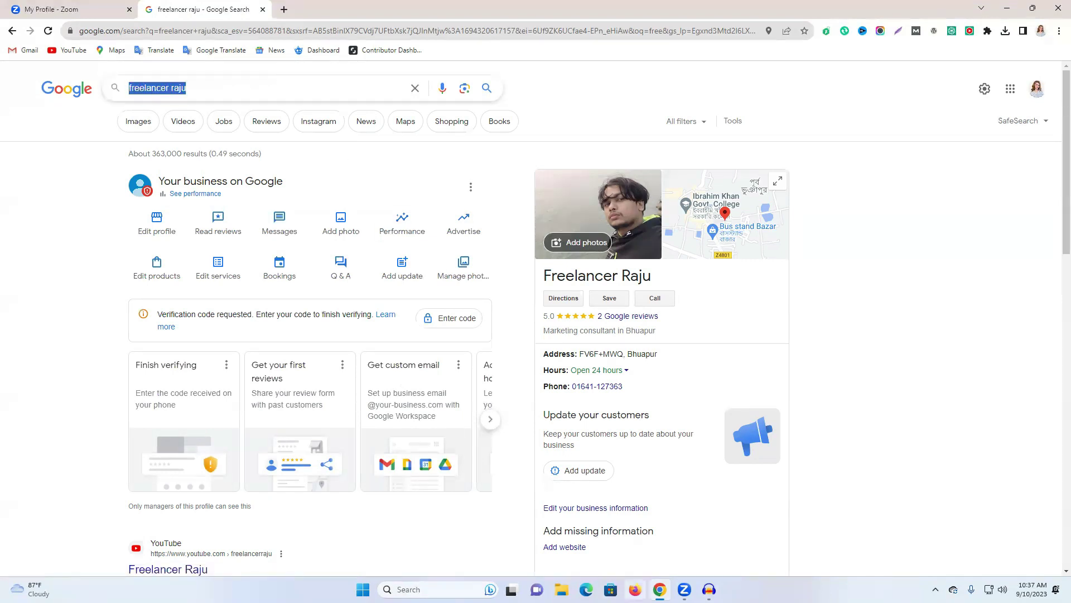
pyautogui.click(635, 589)
pyautogui.click(304, 389)
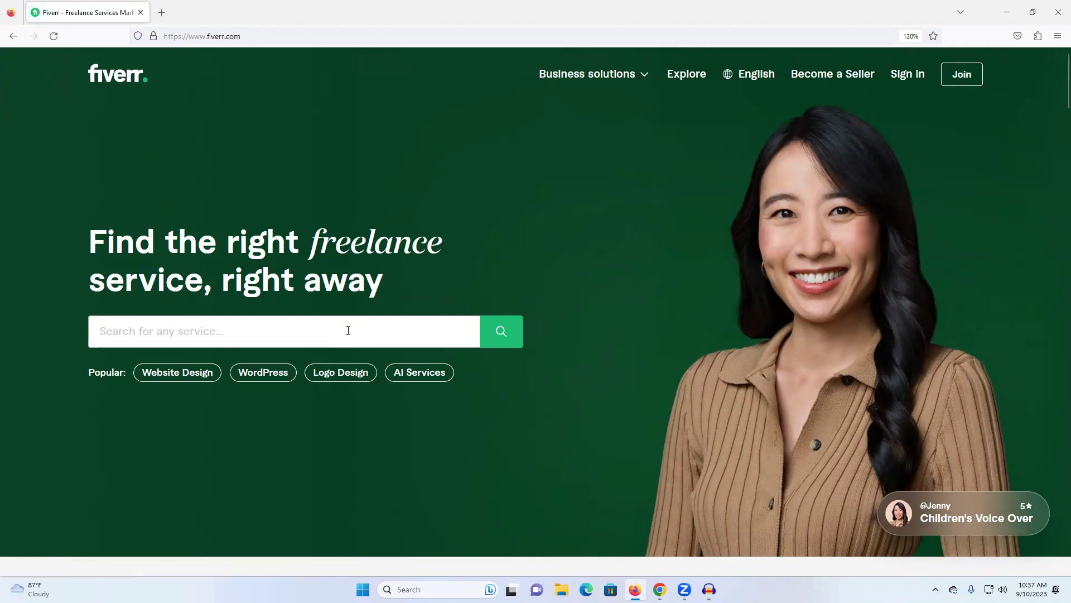
# Search Fiverr for 'google map citation' and open the '4000 google maps citations' gig.
pyautogui.click(349, 330)
pyautogui.write('g')
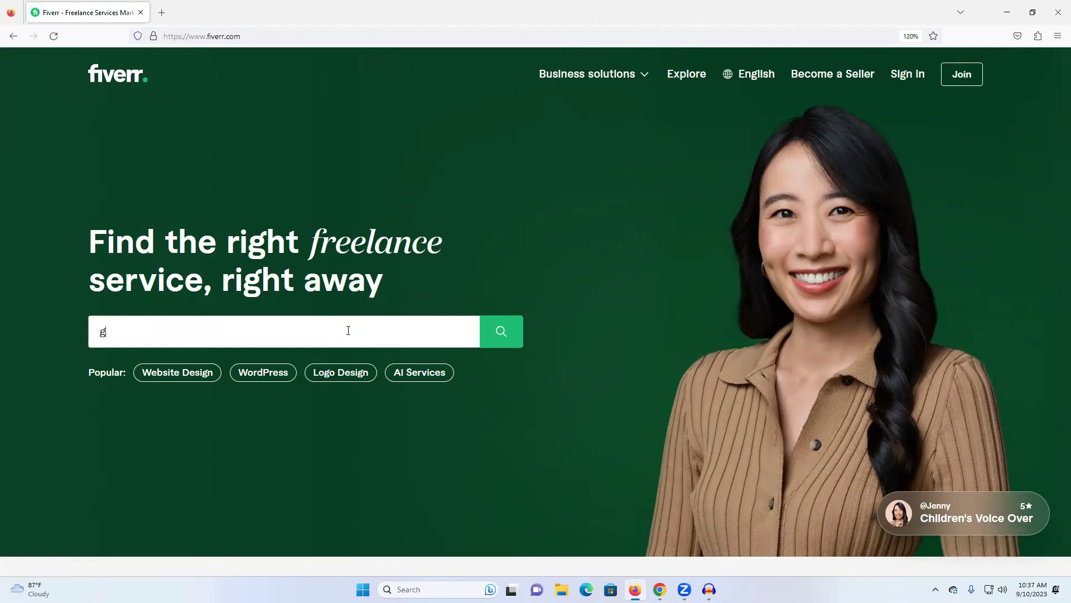
pyautogui.write('oogle ')
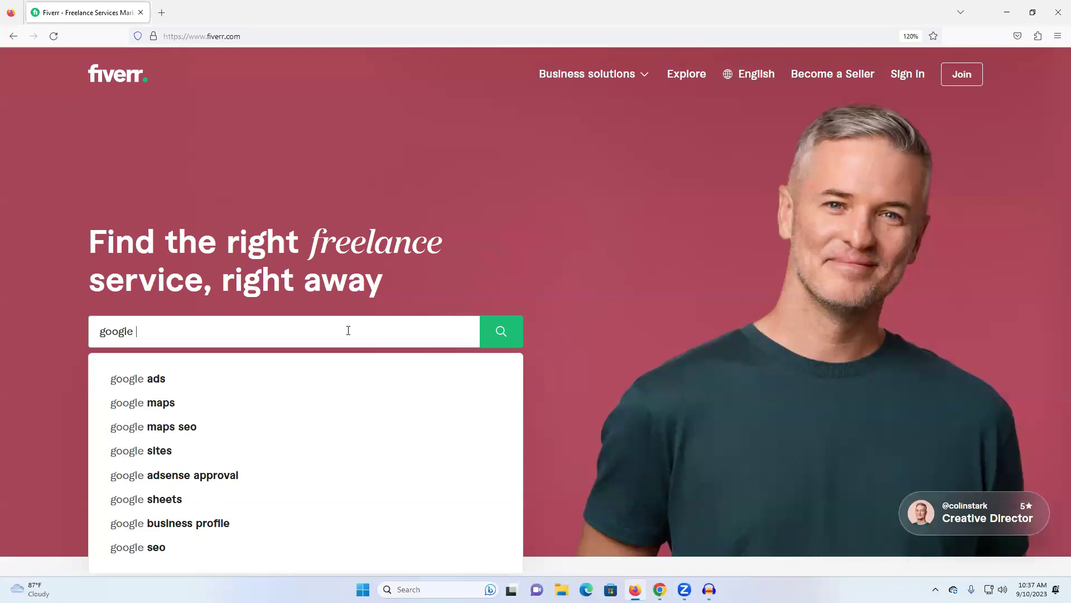
pyautogui.write('mao')
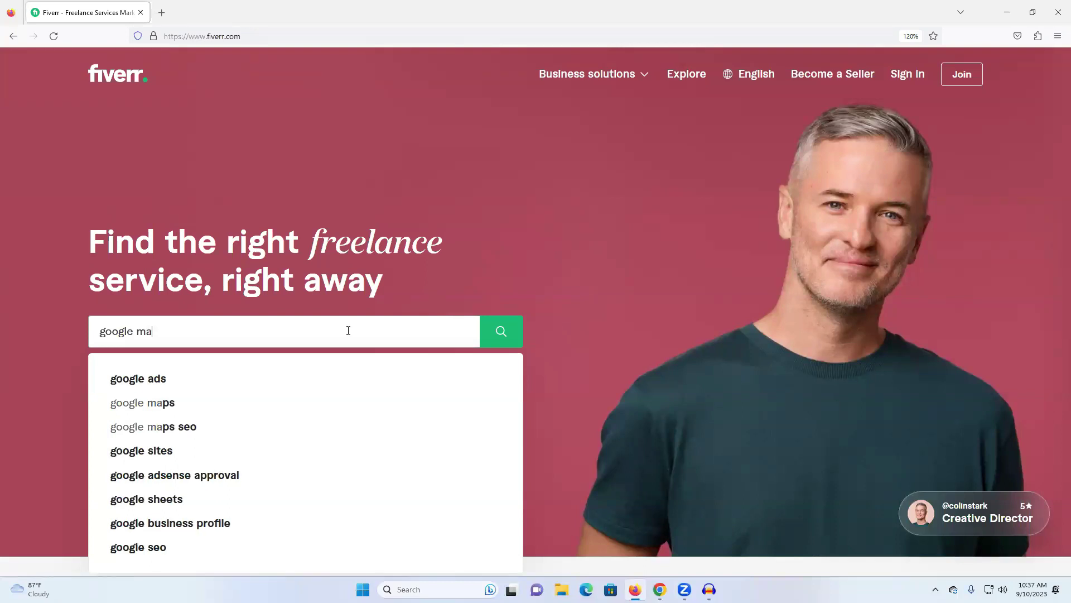
pyautogui.write('s c')
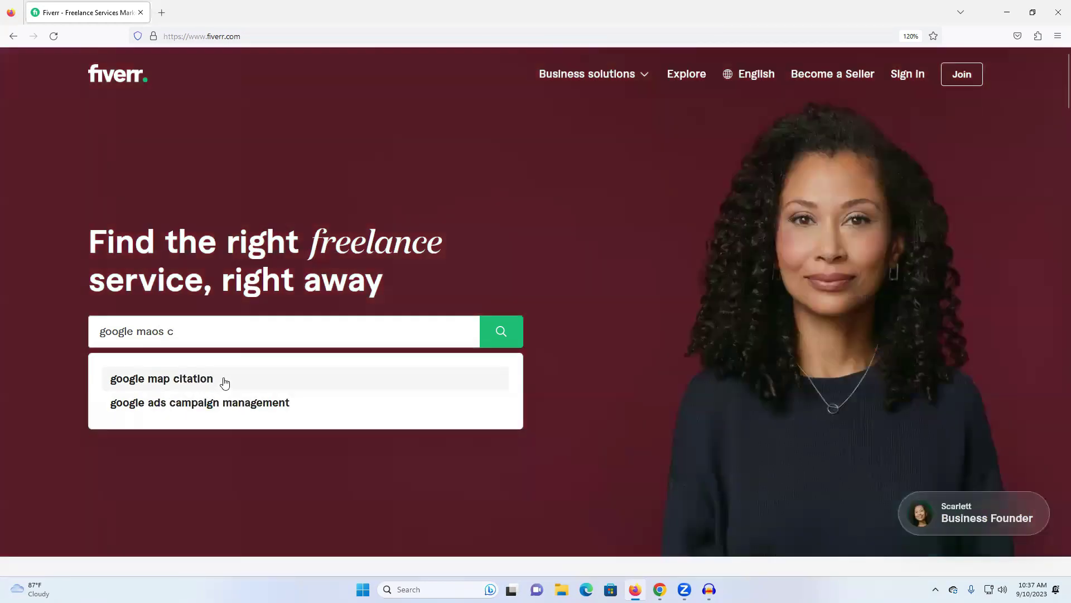
pyautogui.click(223, 380)
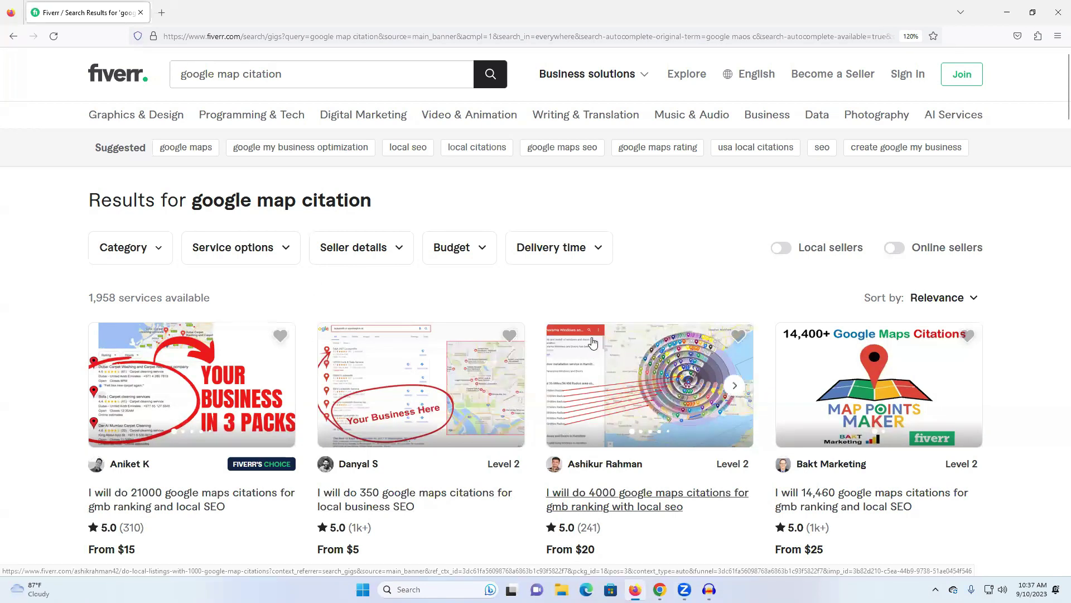
pyautogui.scroll(-3, 705, 268)
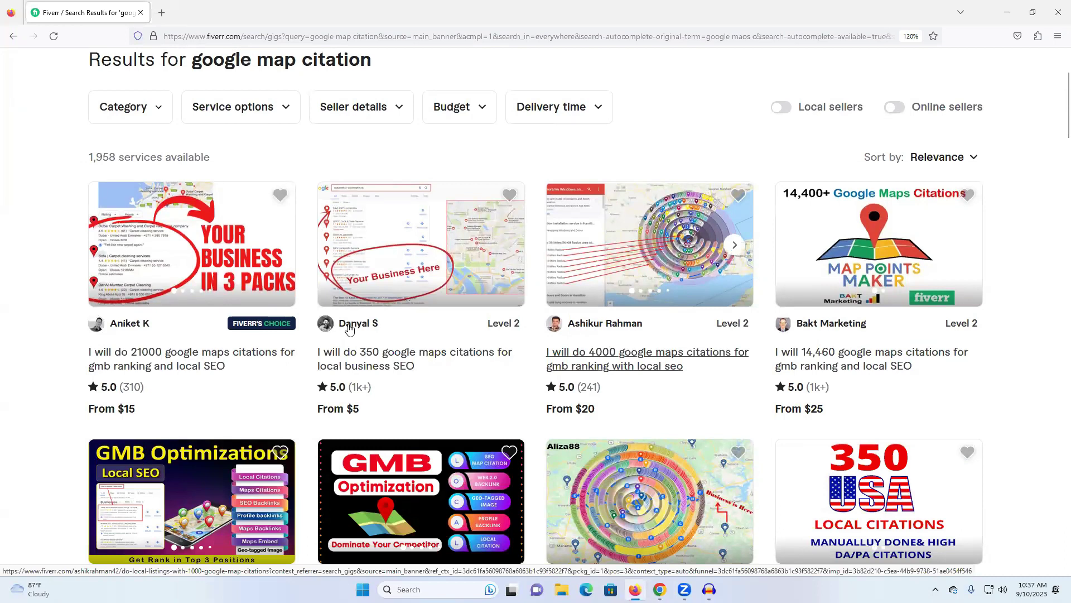
pyautogui.click(614, 363)
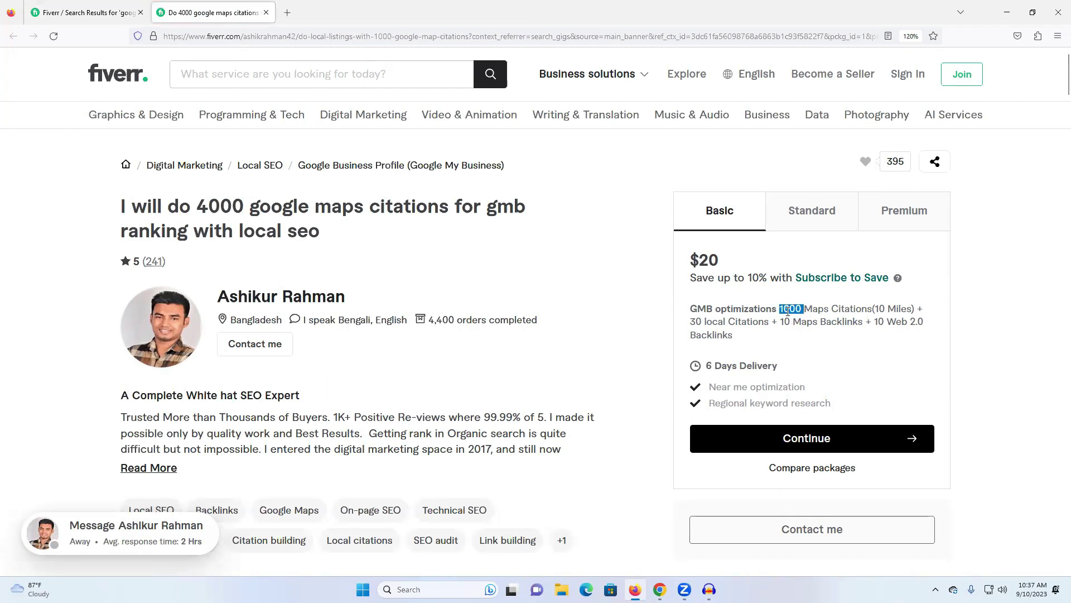
# Compare the gig's $50 Standard and $95 Premium packages and check the 1,958 results count.
pyautogui.click(818, 214)
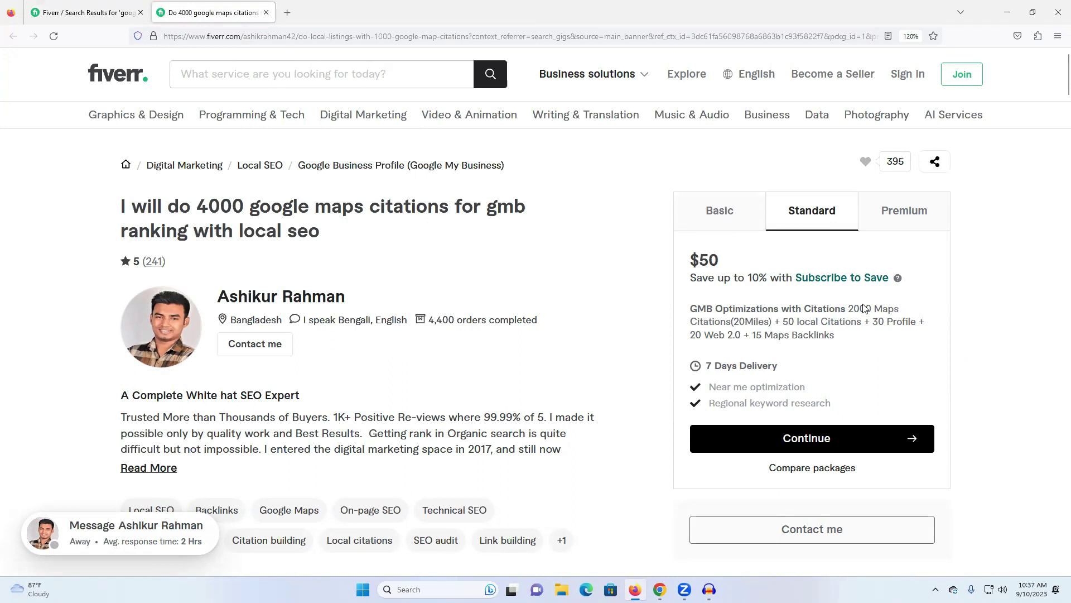
pyautogui.click(907, 212)
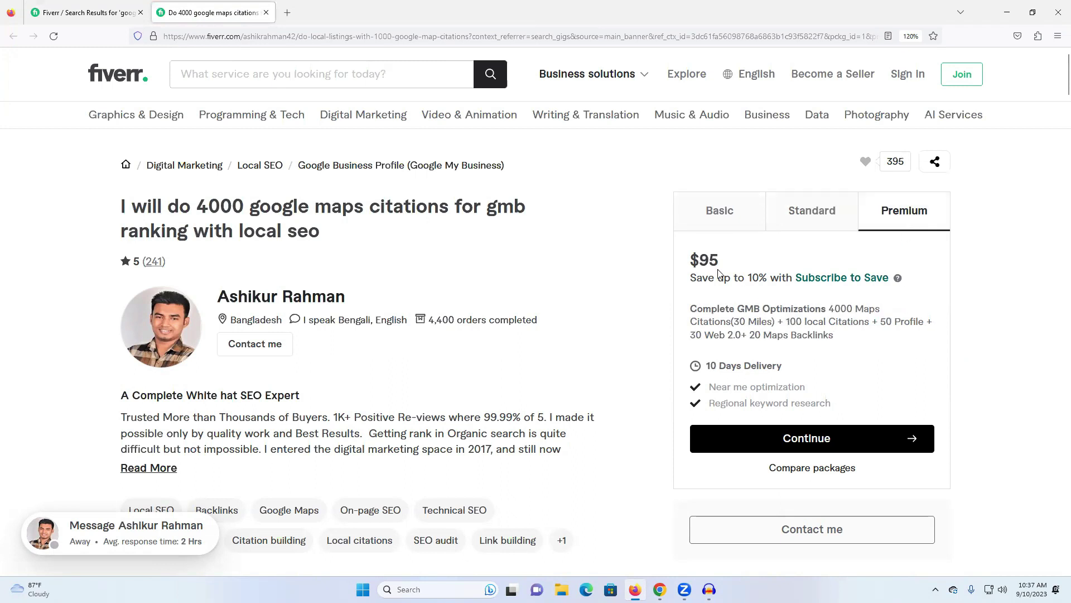
pyautogui.tripleClick(839, 310)
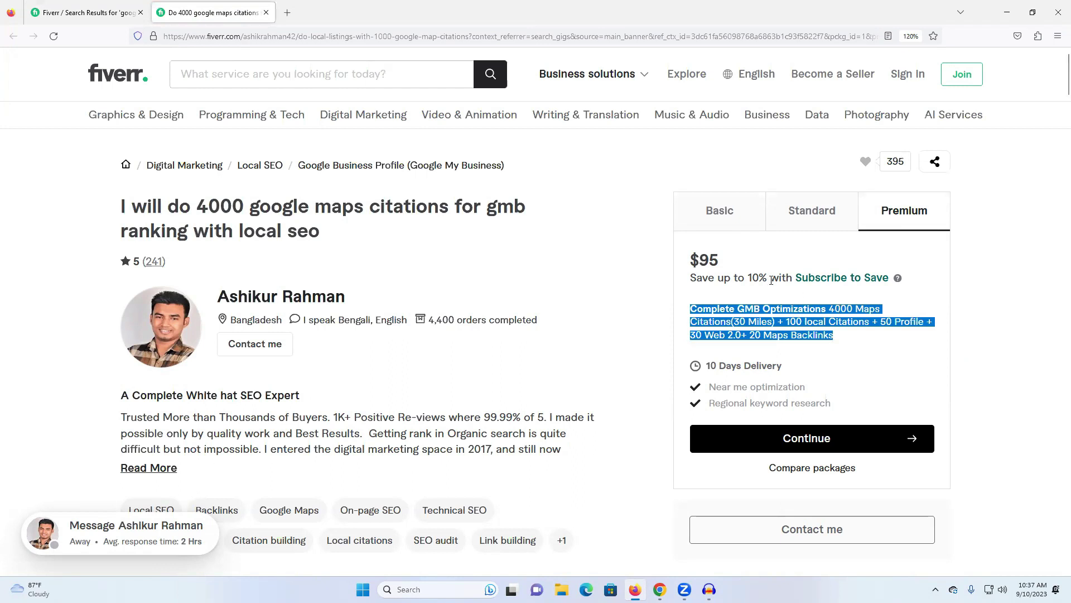
pyautogui.click(78, 21)
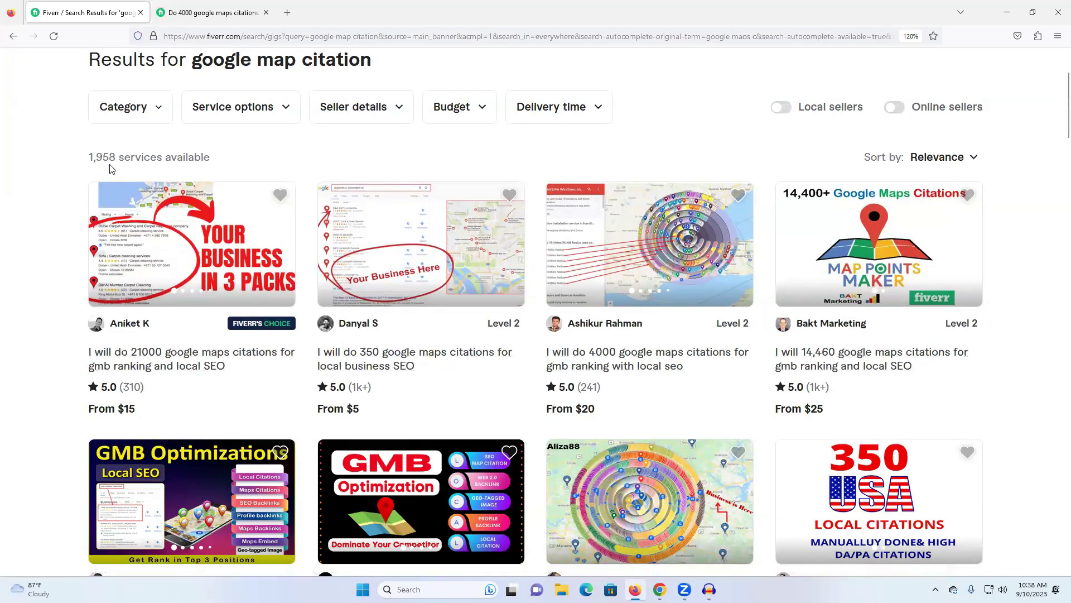
pyautogui.tripleClick(124, 156)
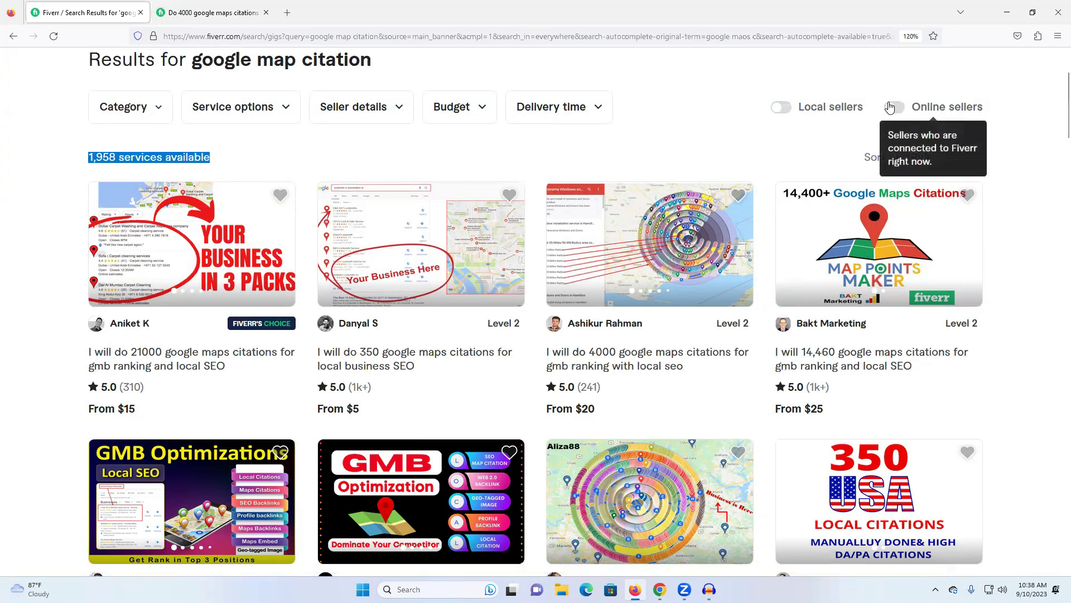
pyautogui.click(212, 13)
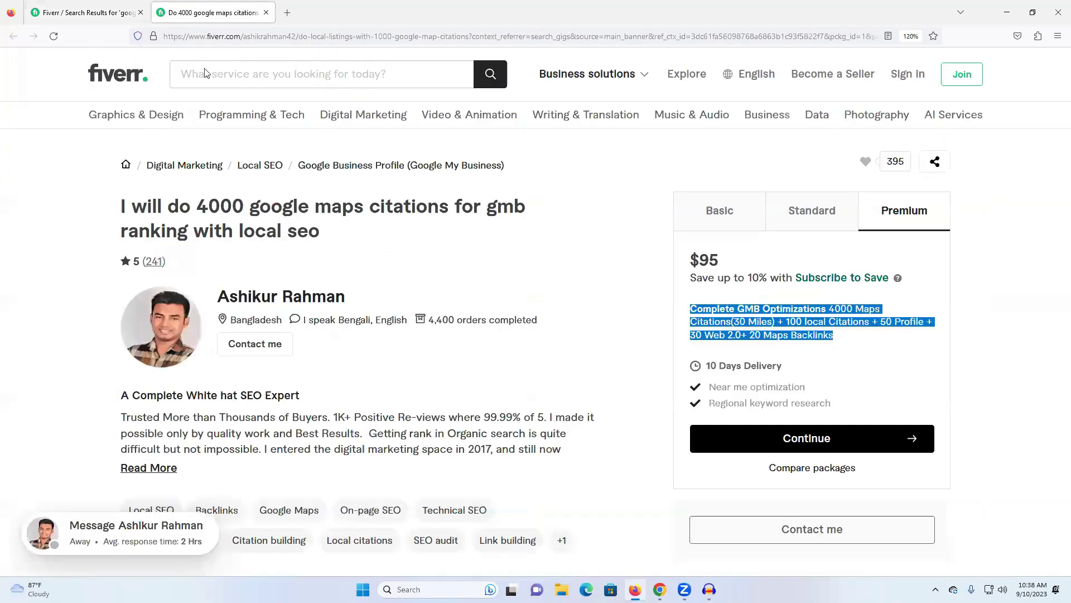
# View the seller's profile, note 4,400 orders completed, and return to the citation results.
pyautogui.click(259, 300)
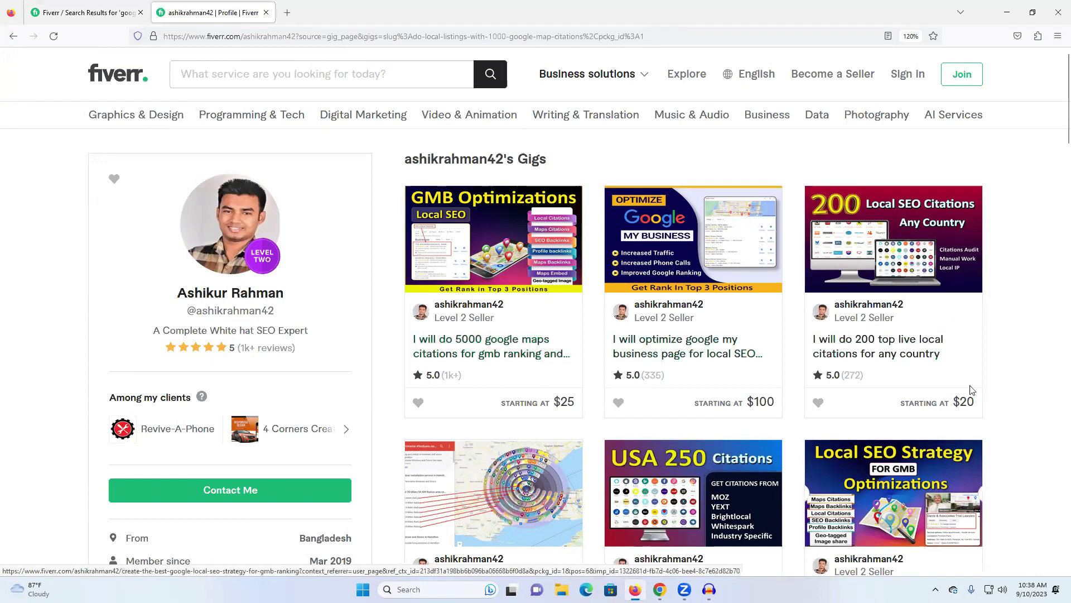
pyautogui.click(11, 37)
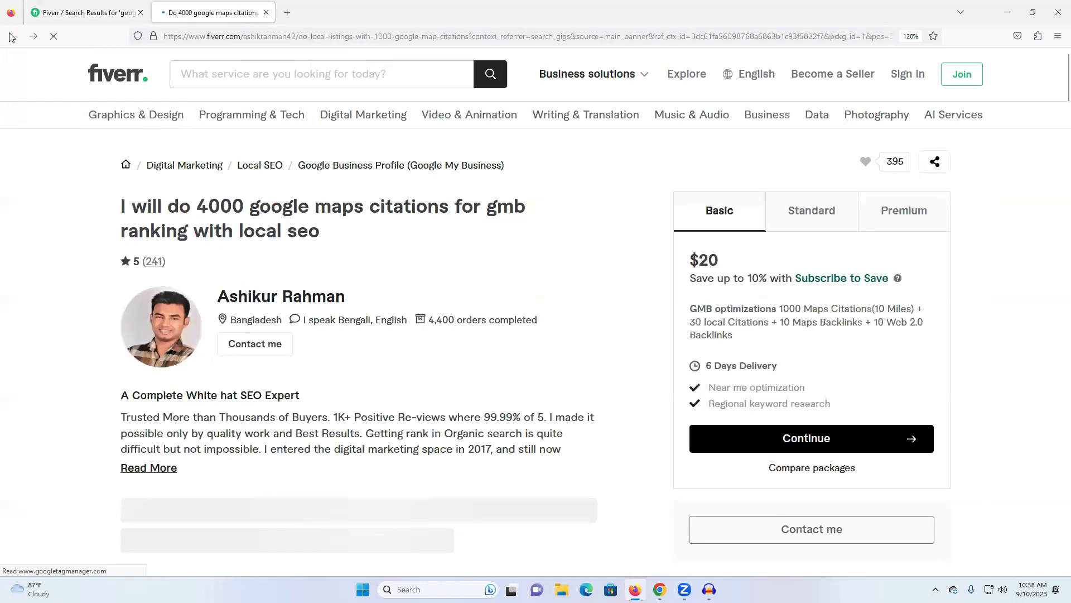
pyautogui.tripleClick(441, 320)
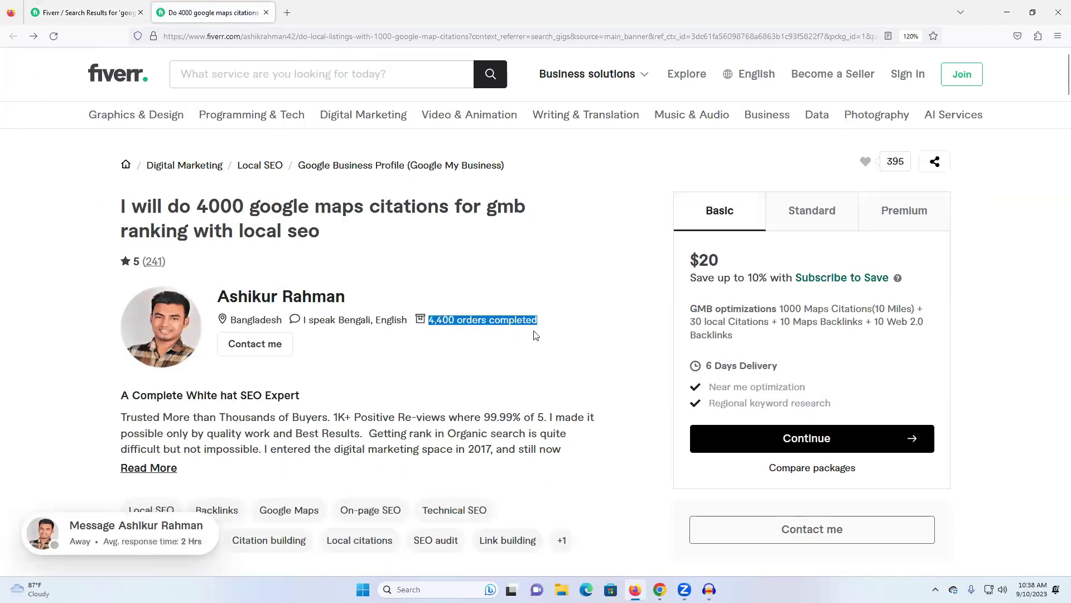
pyautogui.click(92, 7)
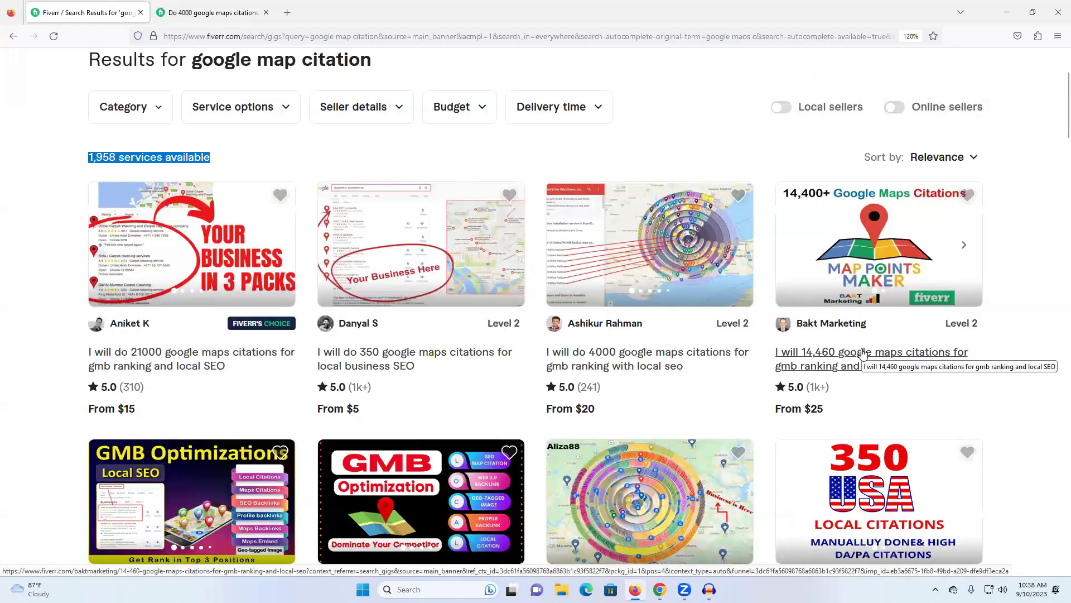
# Open the 14,460 citations gig and compare its $25, $80 PLATINUM and $125 DIAMOND packages.
pyautogui.click(821, 366)
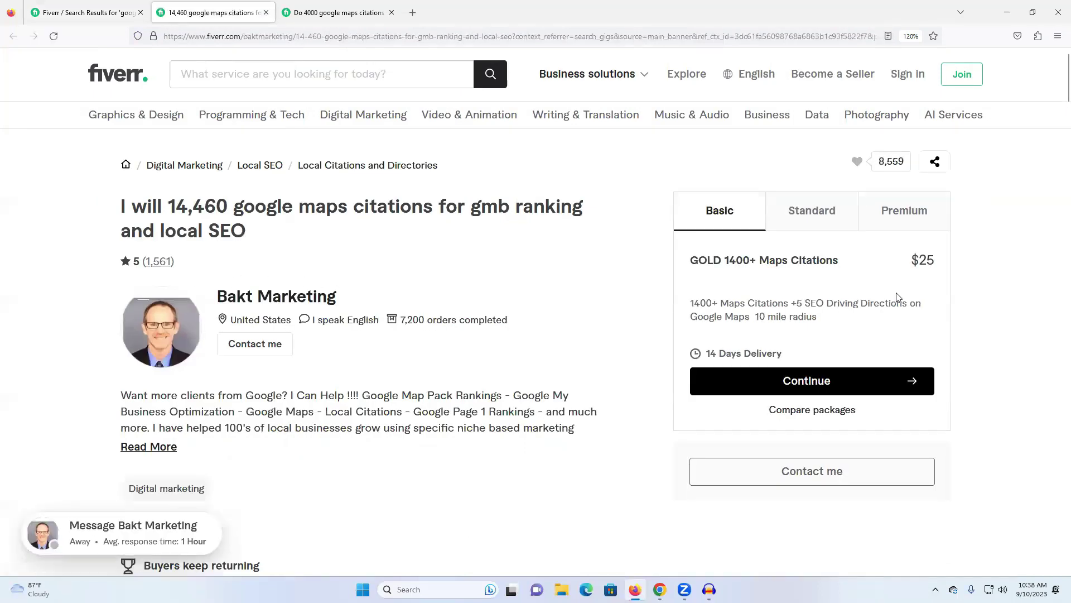
pyautogui.doubleClick(737, 260)
pyautogui.click(796, 218)
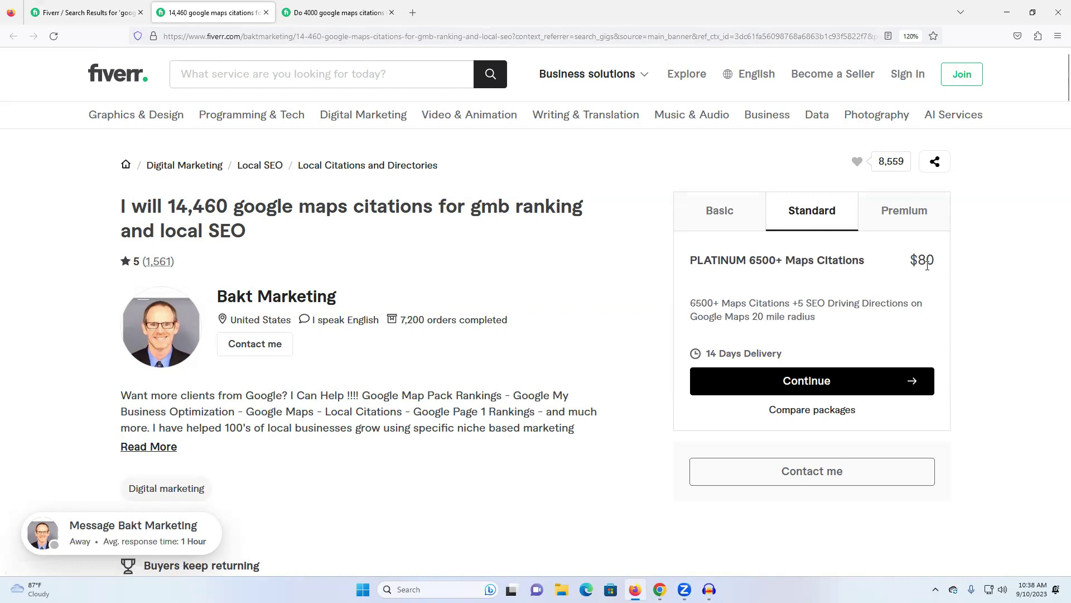
pyautogui.click(910, 221)
pyautogui.tripleClick(919, 261)
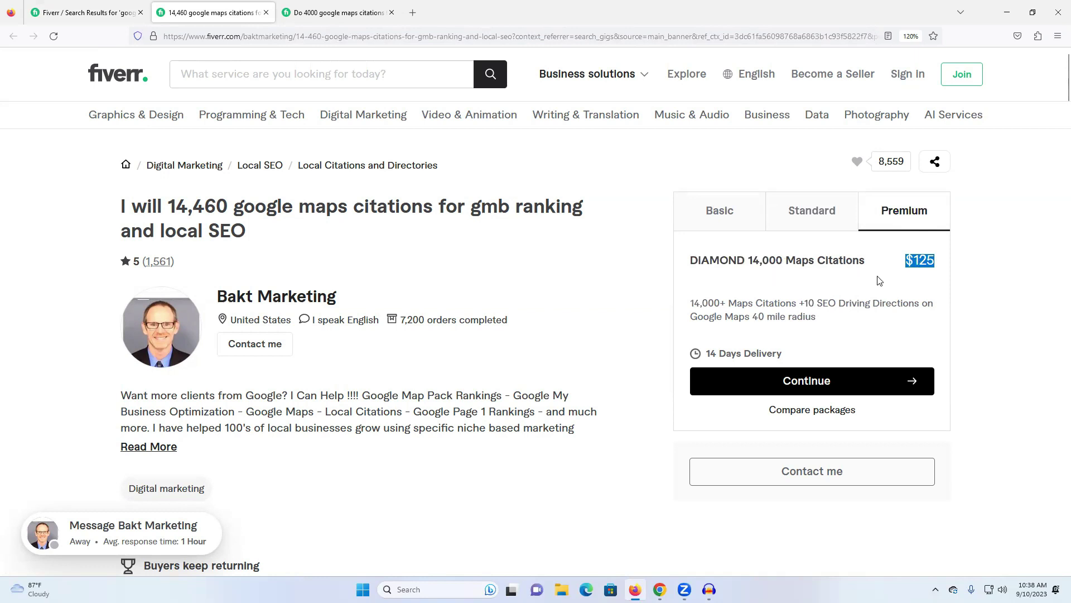
# Note the 7,200 orders completed, return to the results, and close the Fiverr window.
pyautogui.tripleClick(414, 329)
pyautogui.click(483, 330)
pyautogui.click(89, 13)
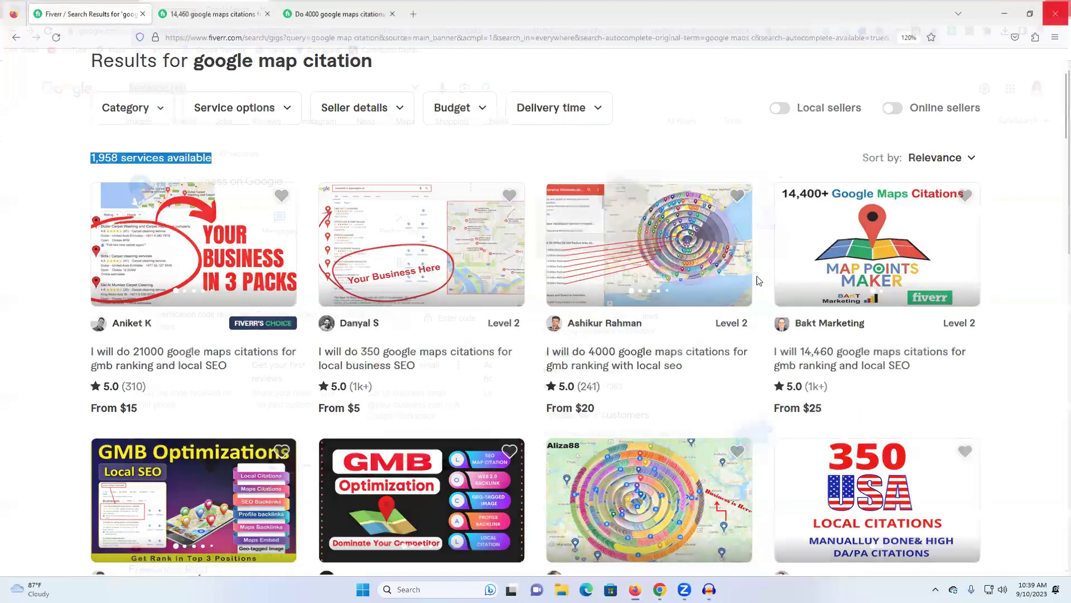
pyautogui.click(1057, 7)
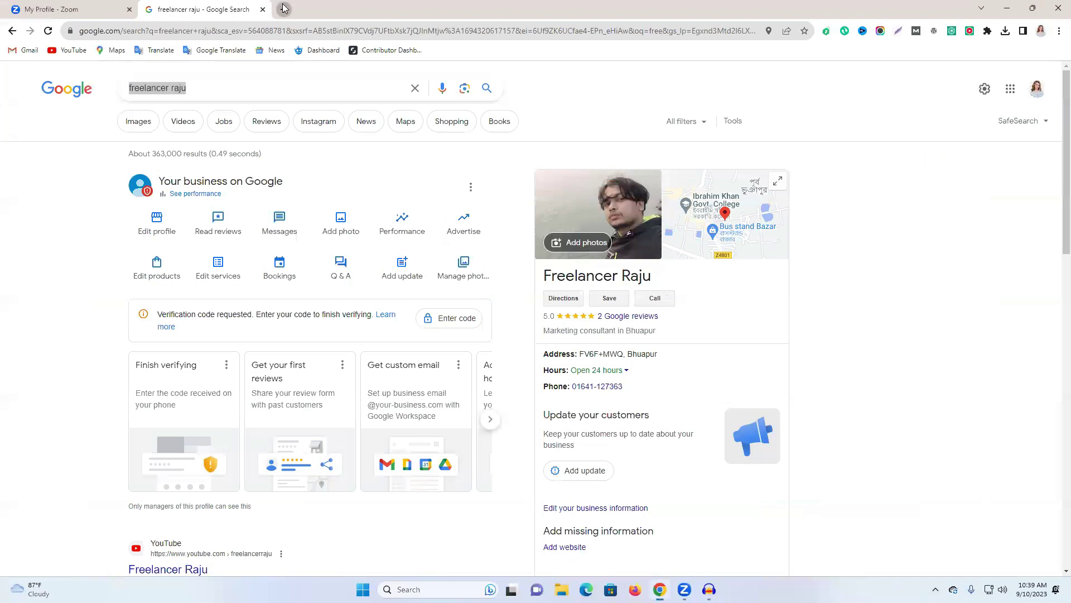
# Go to maps.google.com in a new tab and reopen the recent search for the Bhuapur business.
pyautogui.click(284, 7)
pyautogui.click(271, 31)
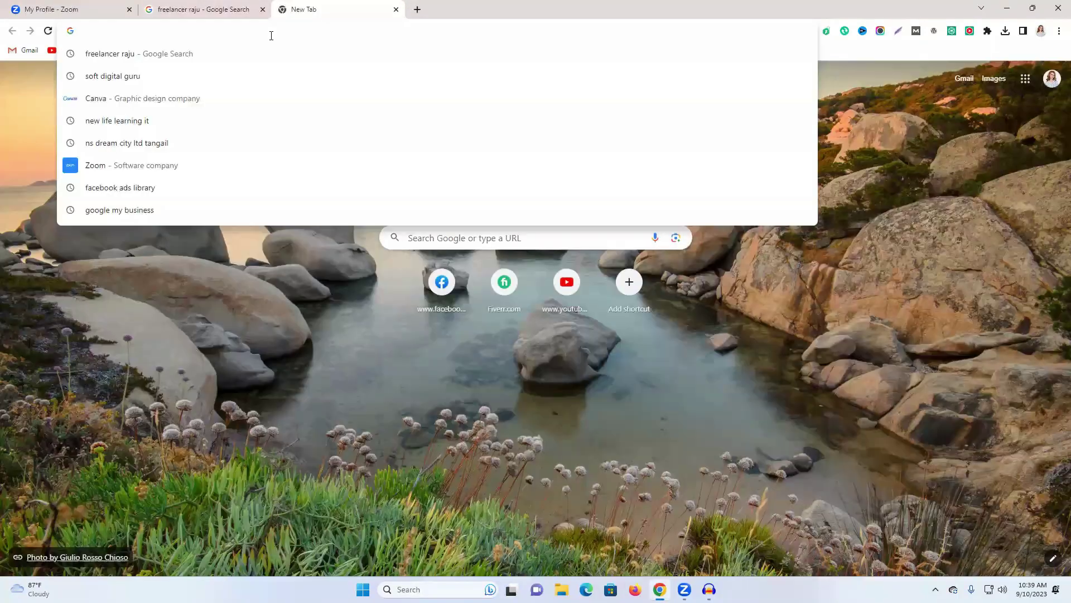
pyautogui.write('map')
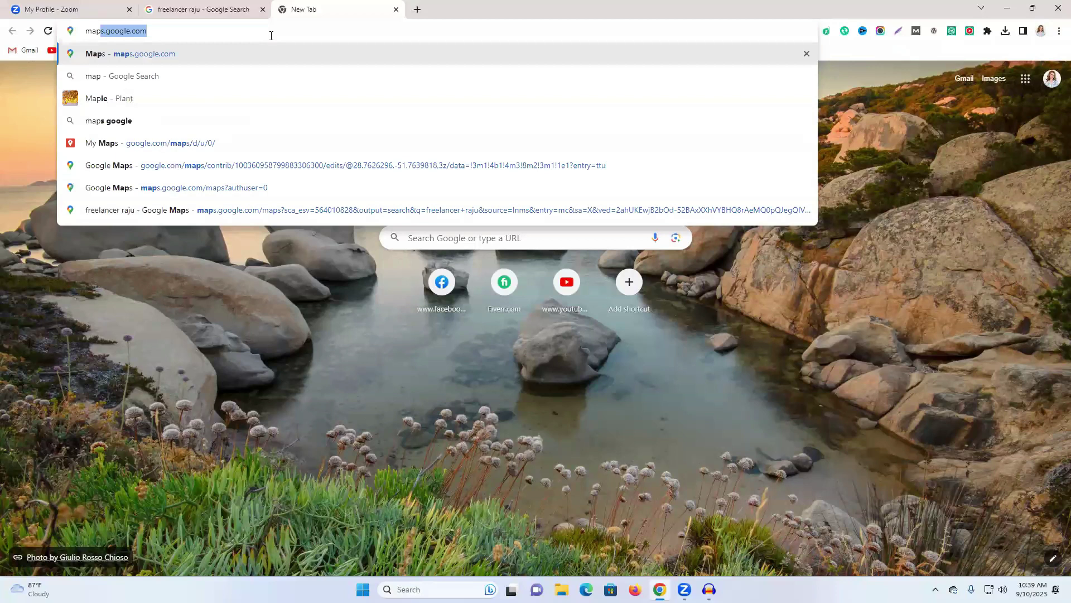
pyautogui.press('Return')
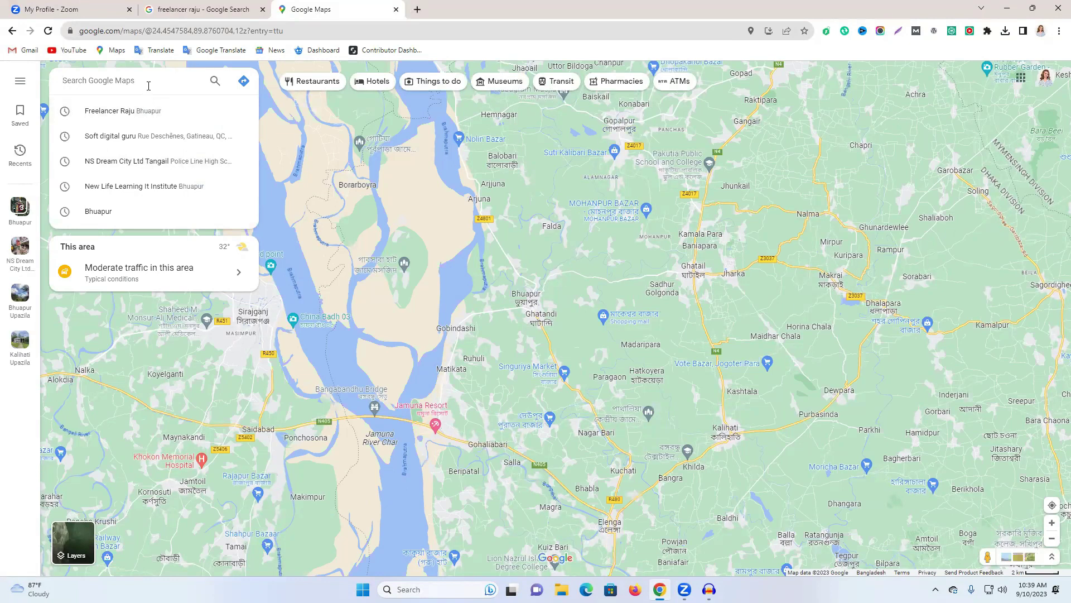
pyautogui.click(141, 110)
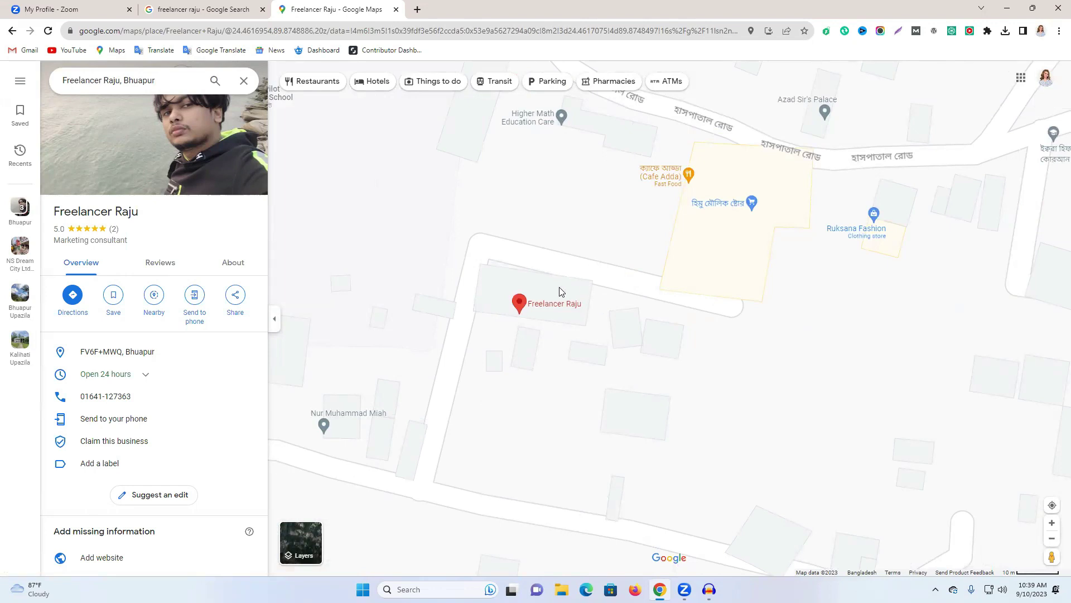
# Choose 'Add a missing place' from the map context menu just below the business marker.
pyautogui.rightClick(601, 306)
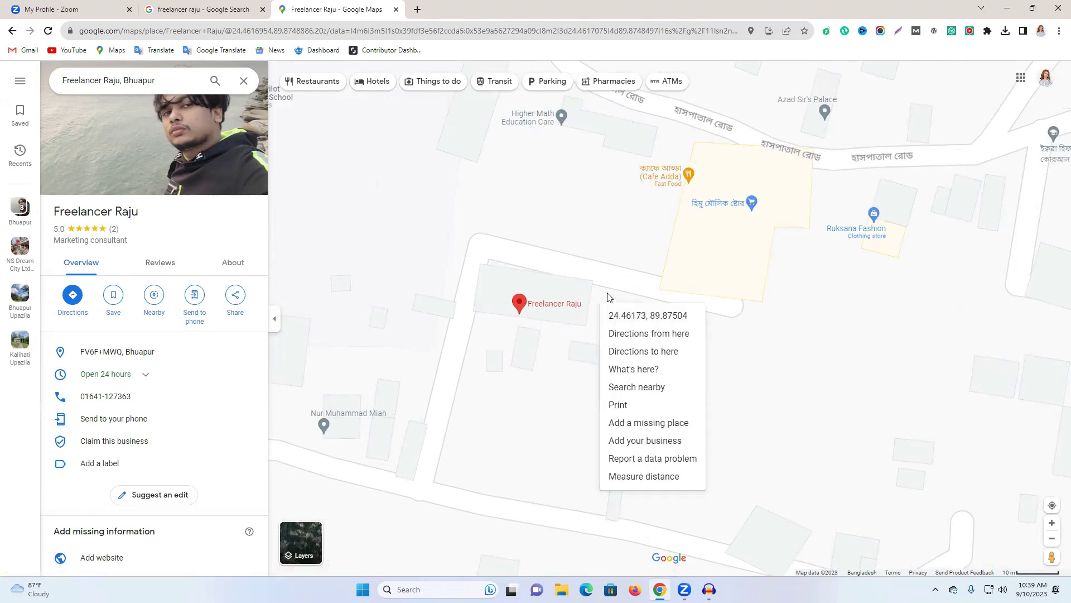
pyautogui.click(613, 297)
pyautogui.rightClick(617, 318)
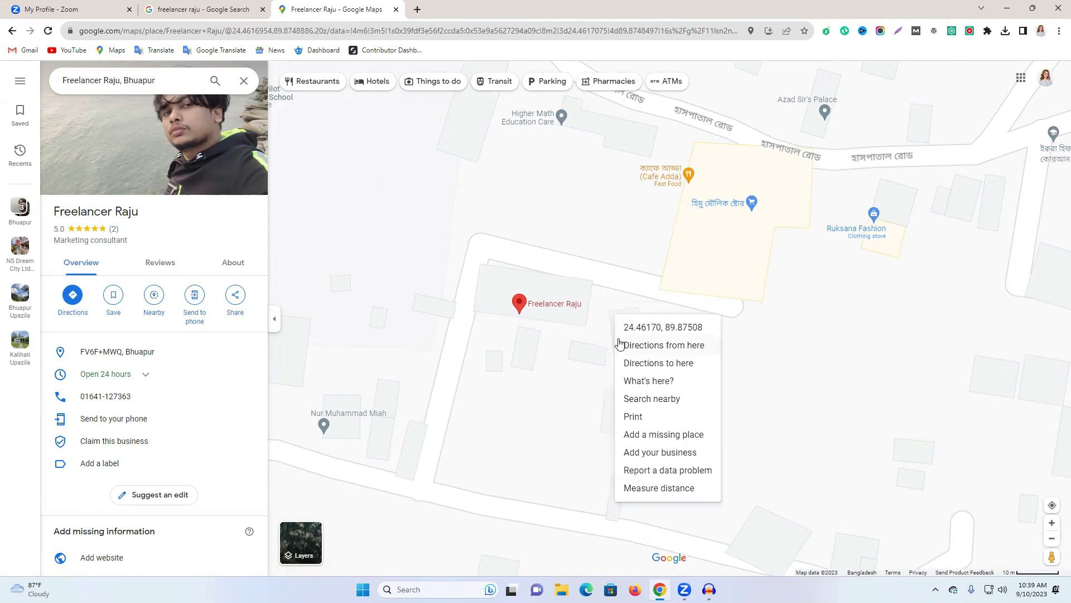
pyautogui.rightClick(608, 303)
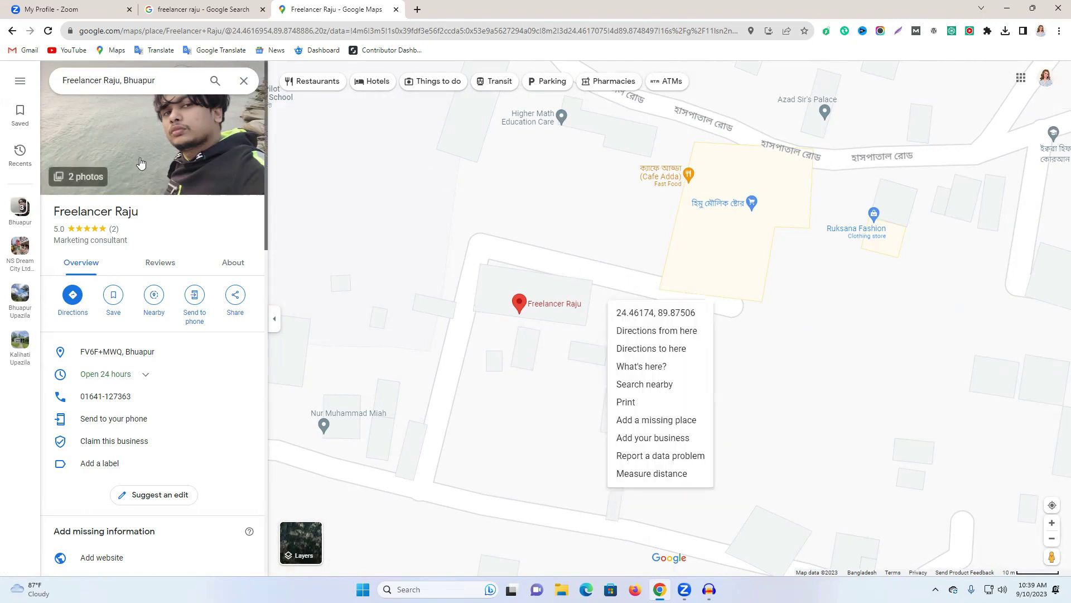
pyautogui.click(161, 79)
pyautogui.doubleClick(160, 79)
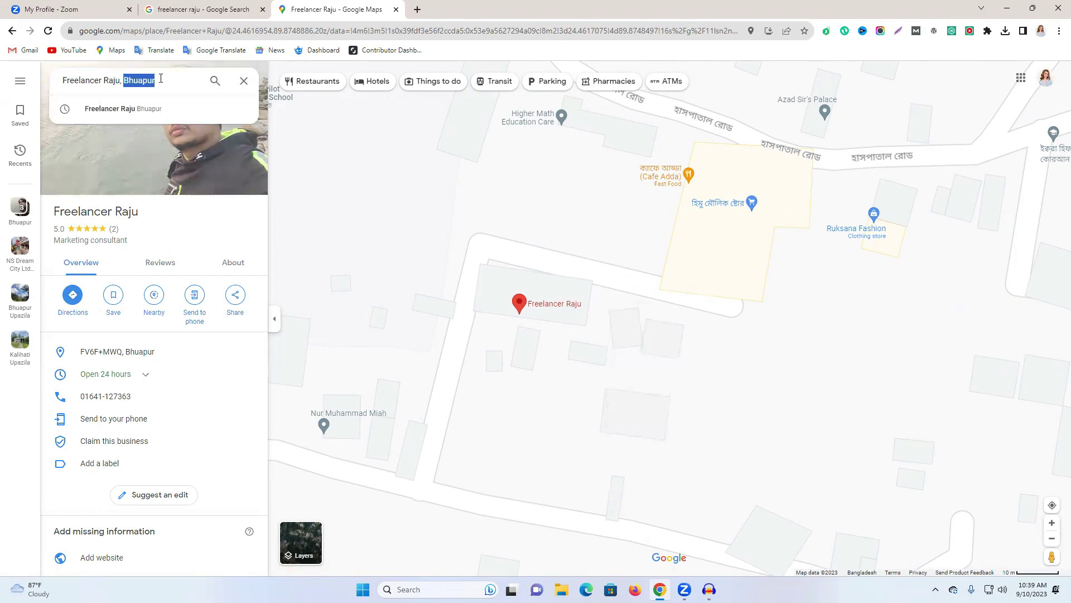
pyautogui.doubleClick(161, 79)
pyautogui.rightClick(661, 333)
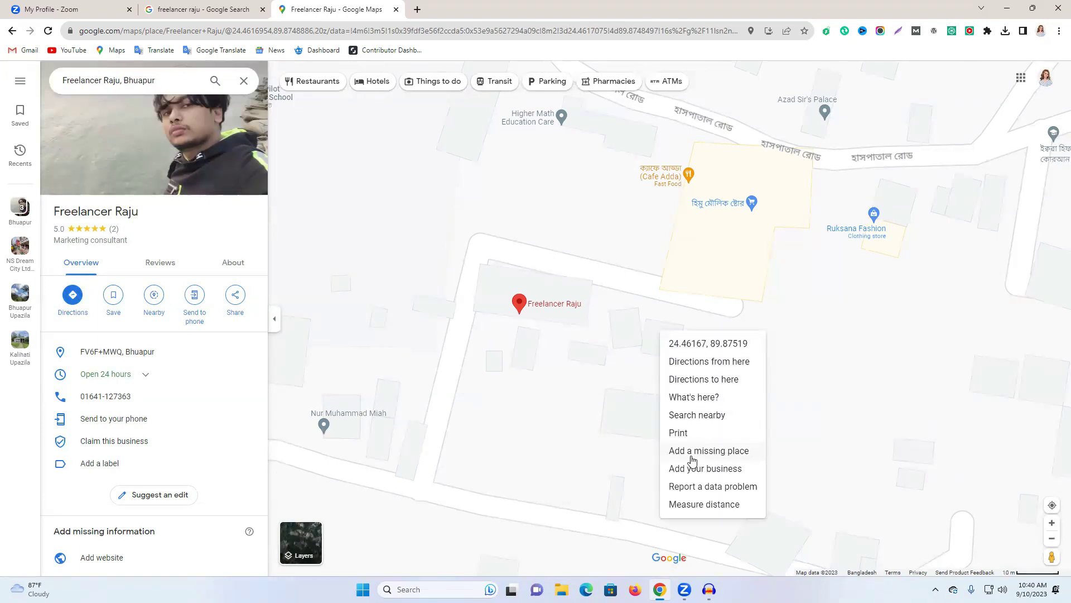
pyautogui.click(723, 458)
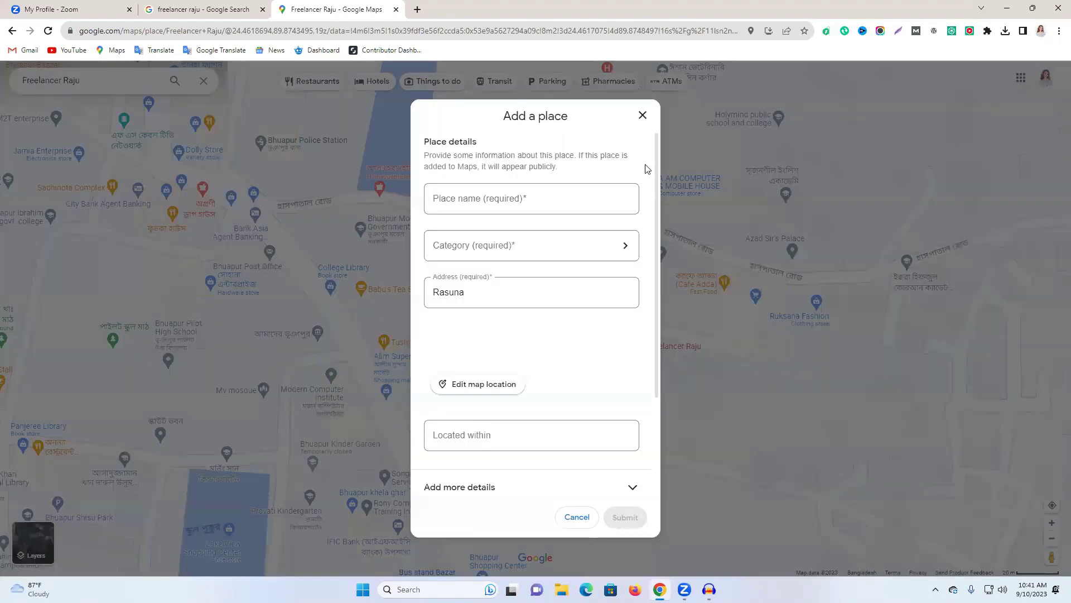
# Name the place with the learning institute suggestion, set category Education center, and open Edit map location.
pyautogui.click(462, 198)
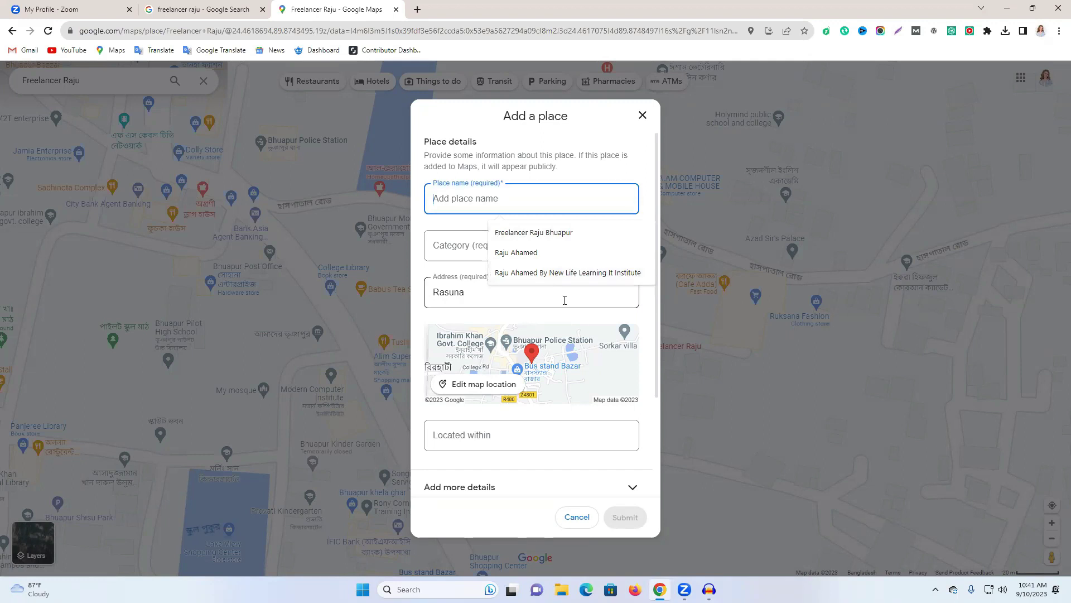
pyautogui.click(561, 276)
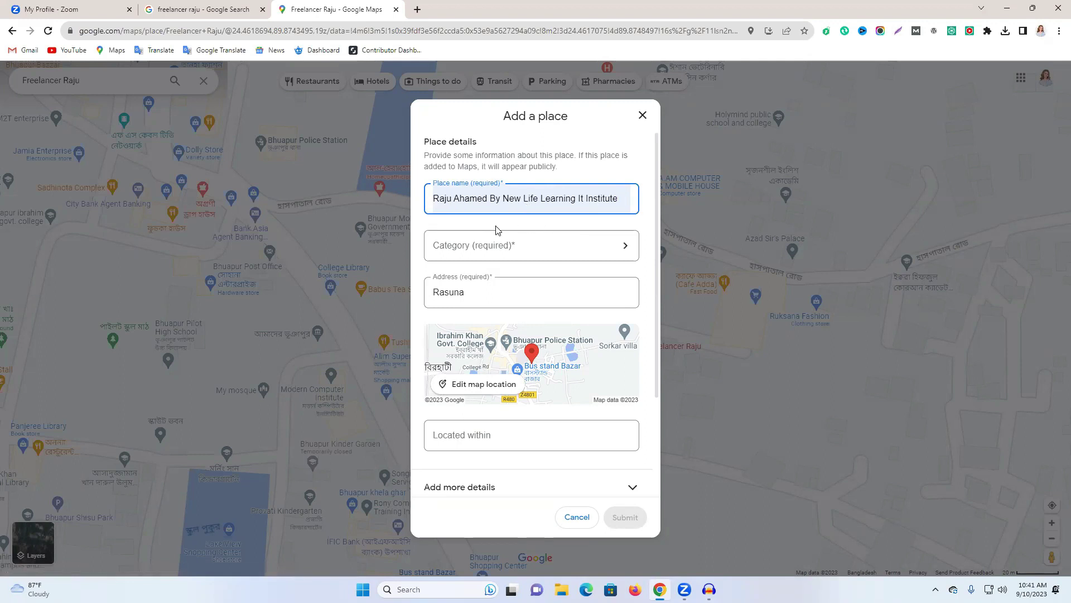
pyautogui.click(483, 249)
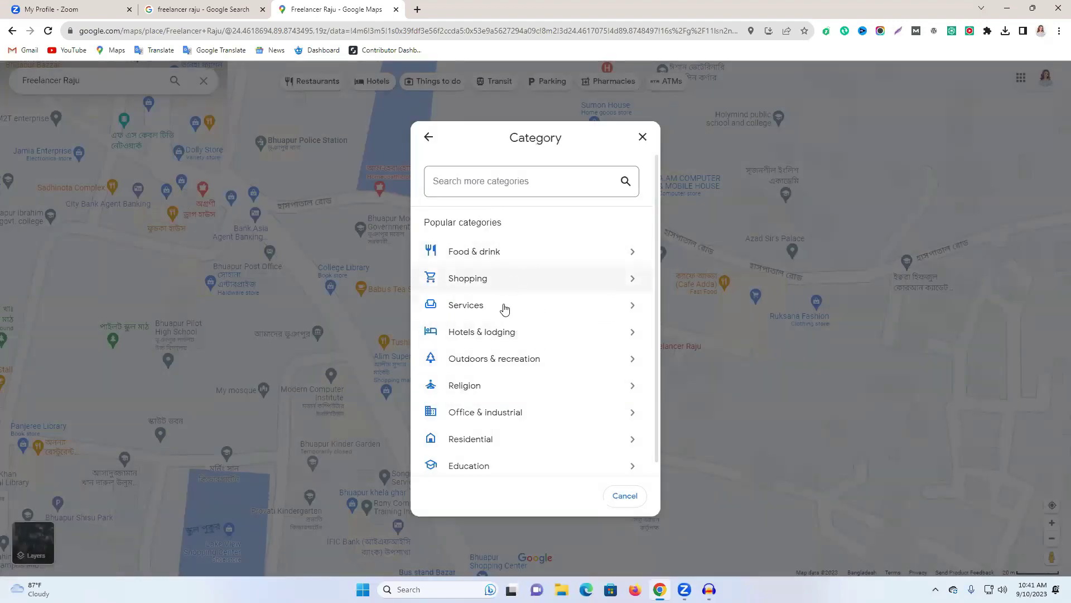
pyautogui.click(503, 463)
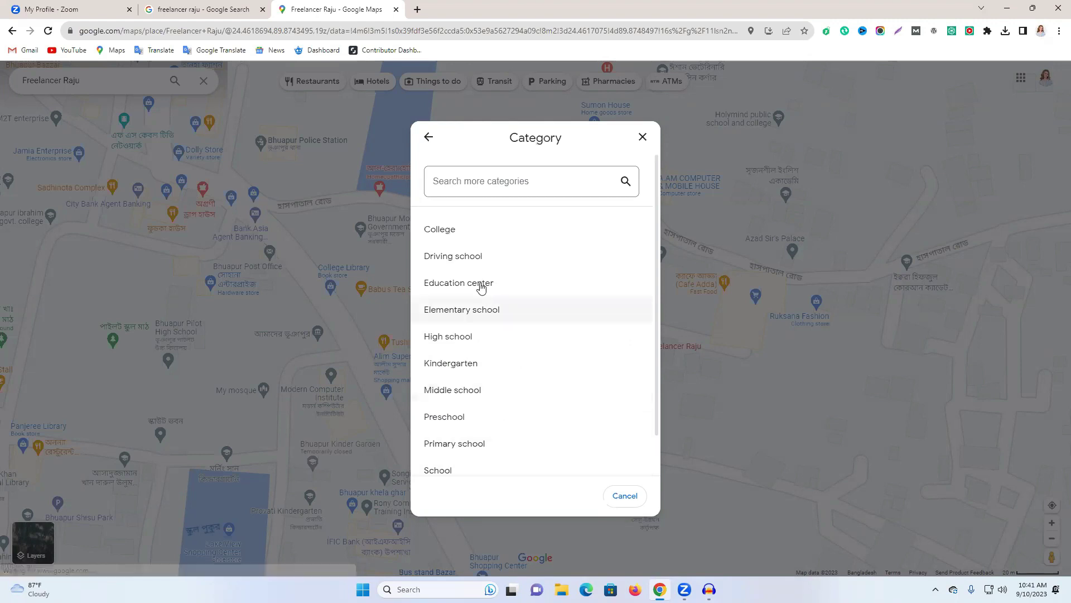
pyautogui.click(500, 290)
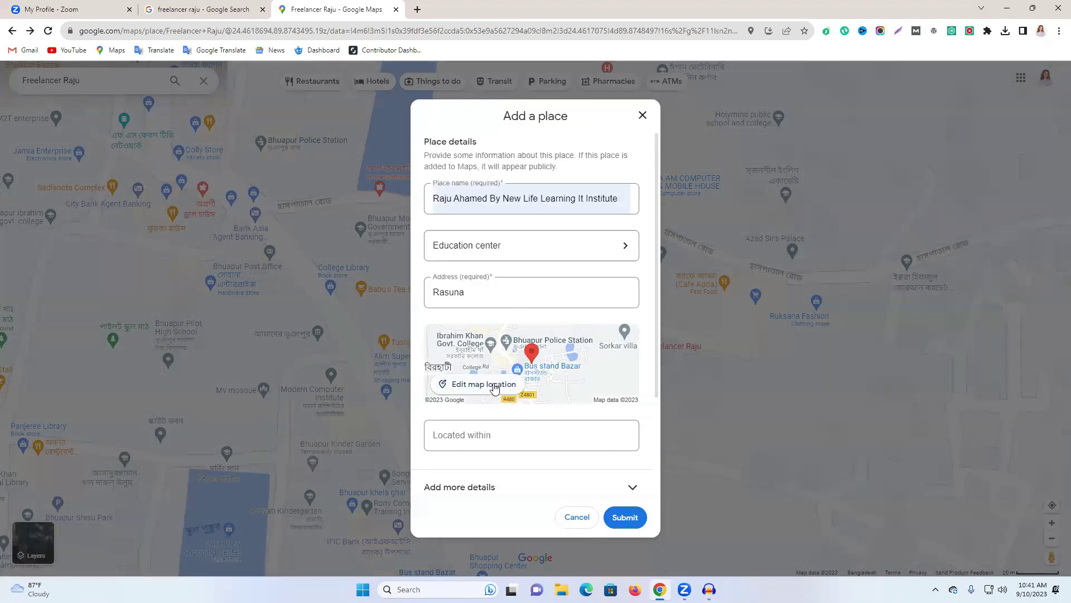
pyautogui.scroll(-1, 492, 385)
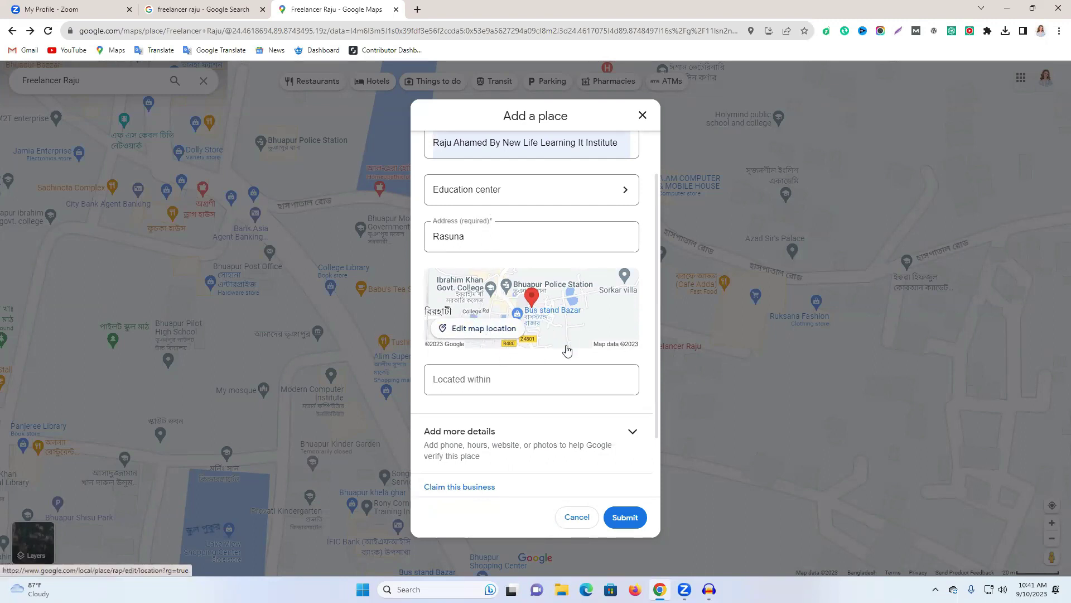
pyautogui.click(489, 331)
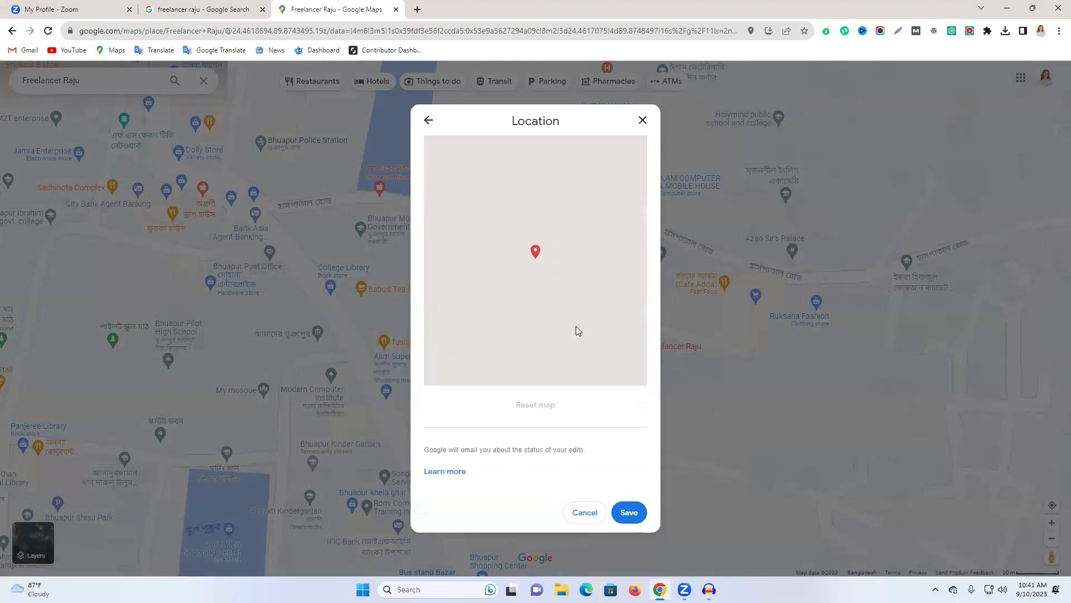
# Zoom and pan the Location map so the pin sits beside the business building, then save.
pyautogui.scroll(3, 549, 275)
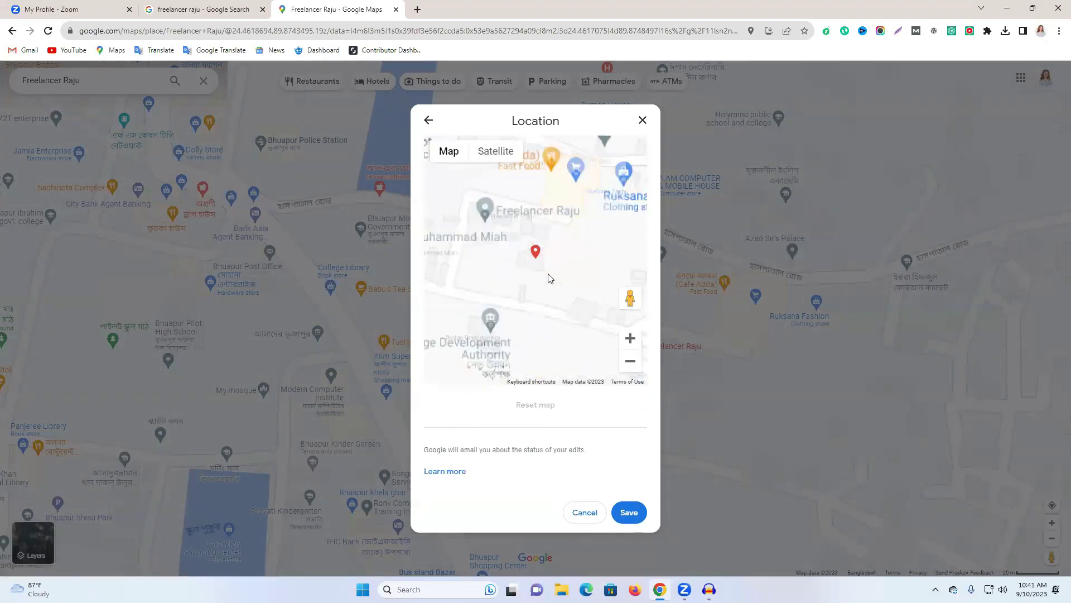
pyautogui.moveTo(541, 273); pyautogui.dragTo(629, 416)
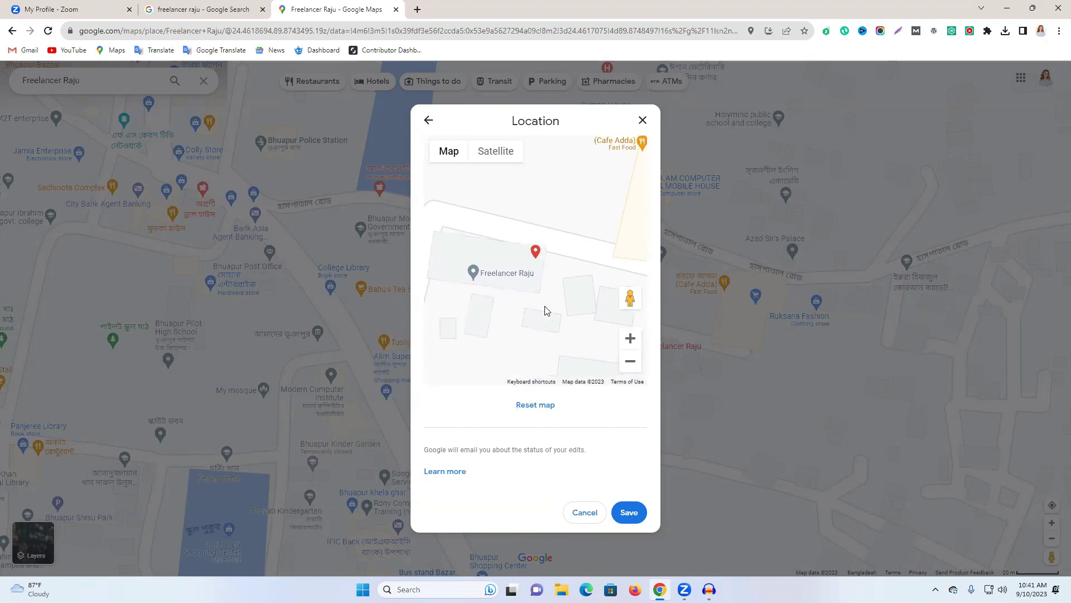
pyautogui.moveTo(534, 307)
pyautogui.mouseDown()
pyautogui.moveTo(529, 299)
pyautogui.moveTo(540, 306)
pyautogui.mouseUp()
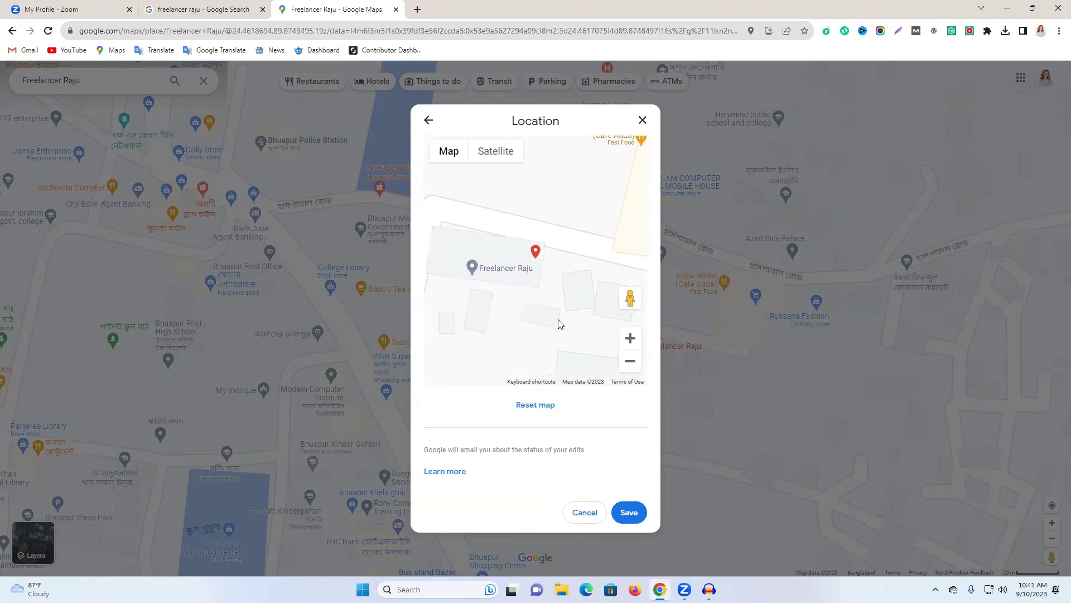
pyautogui.click(625, 514)
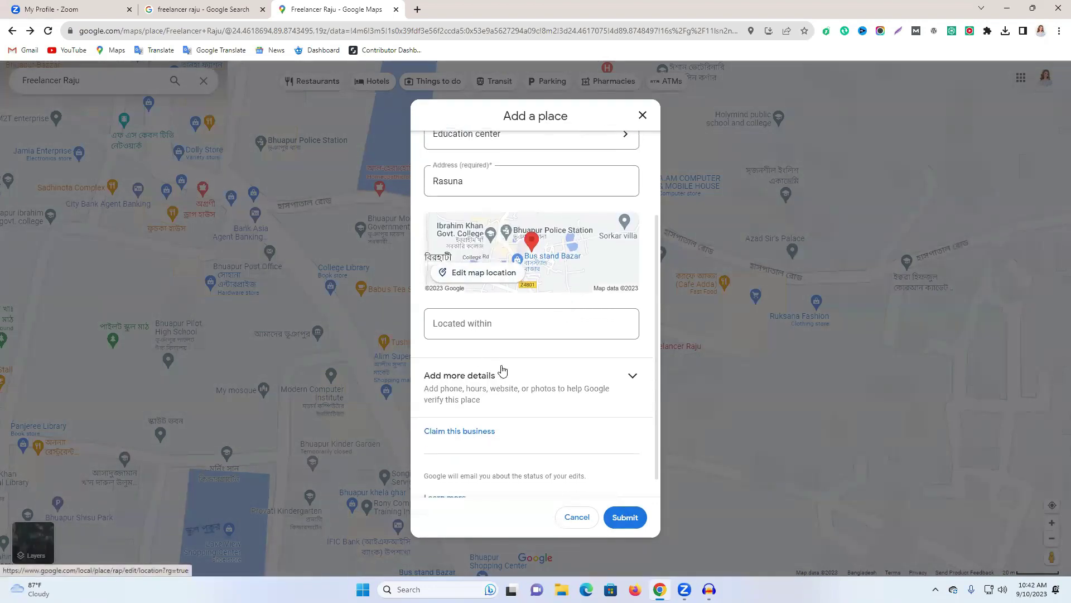
# Open the Hours editor and set Saturday, Friday and Thursday to open 24 hours.
pyautogui.scroll(-1, 504, 370)
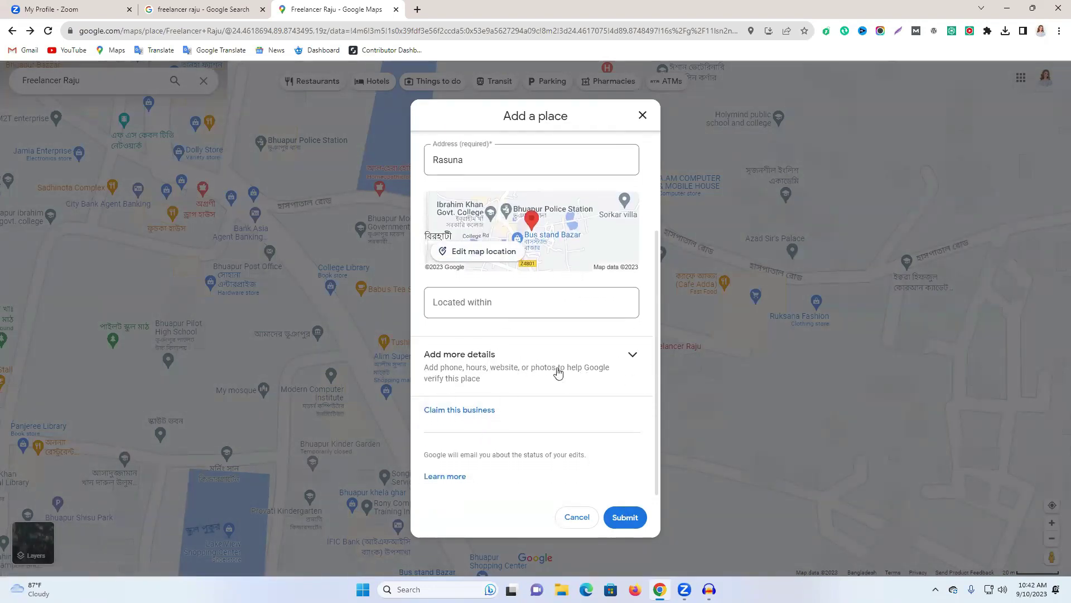
pyautogui.click(608, 351)
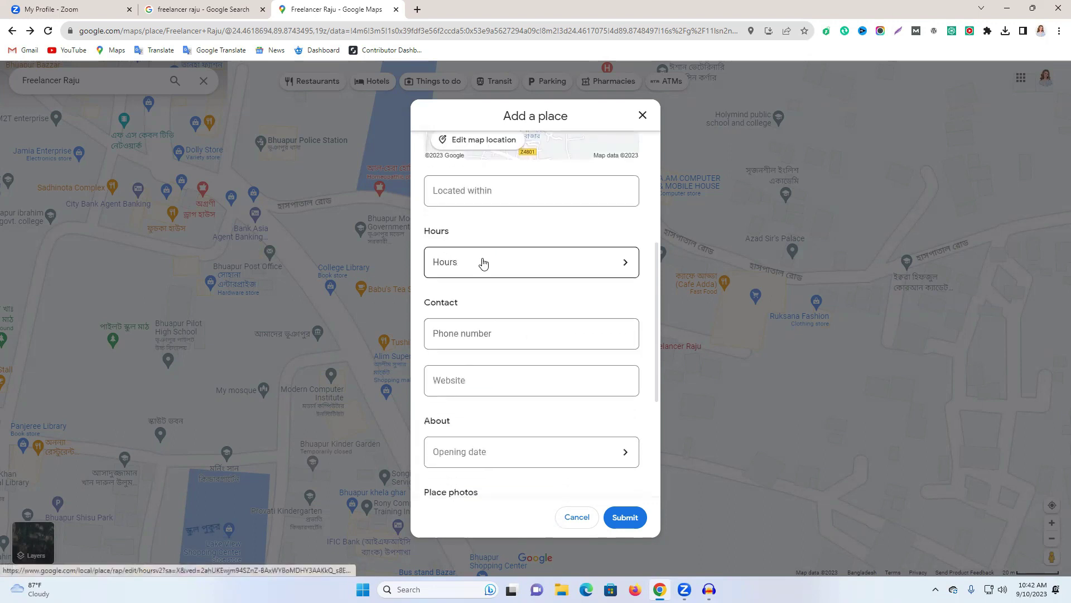
pyautogui.click(483, 262)
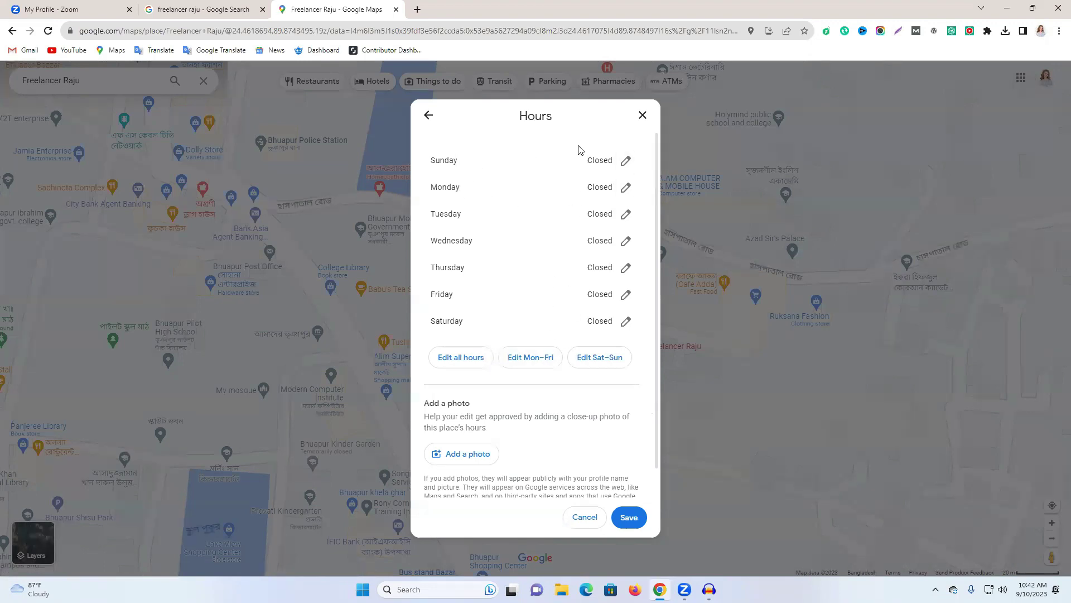
pyautogui.click(626, 321)
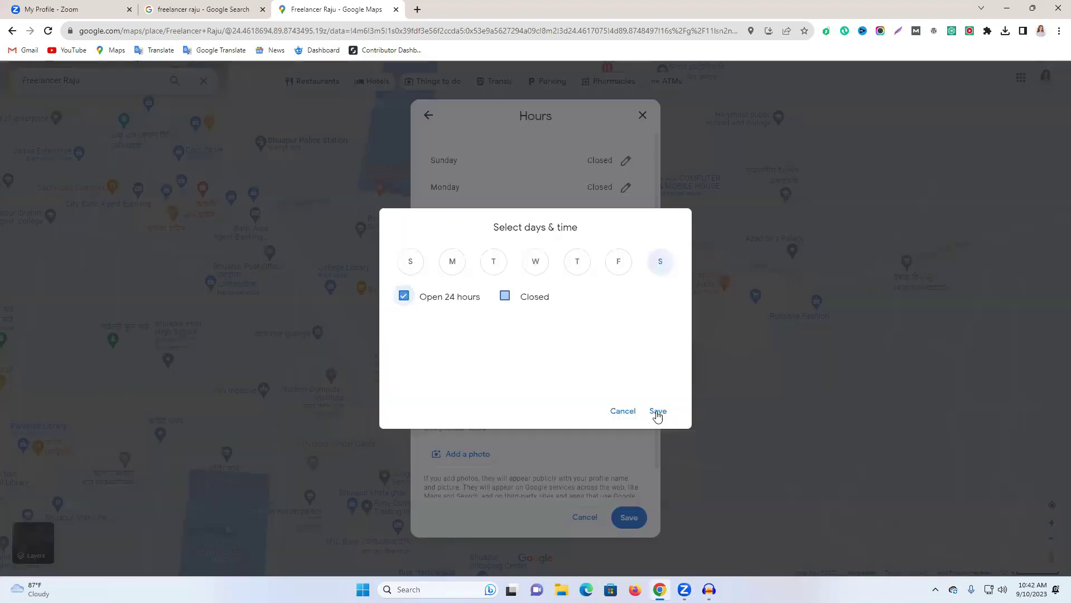
pyautogui.click(654, 407)
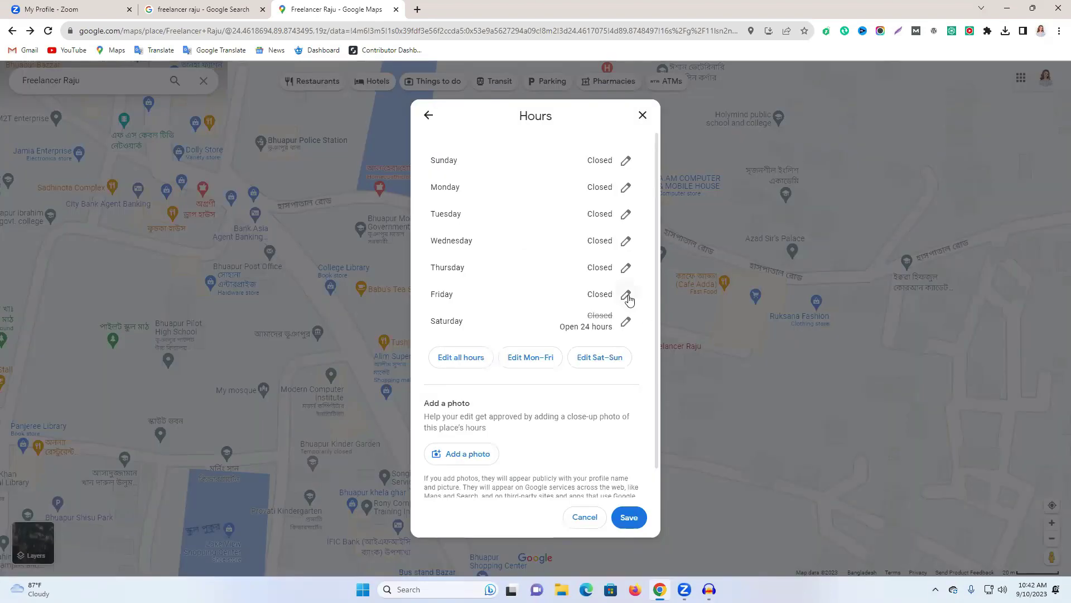
pyautogui.click(627, 294)
pyautogui.click(404, 295)
pyautogui.click(658, 411)
pyautogui.click(625, 268)
pyautogui.click(420, 300)
pyautogui.click(667, 421)
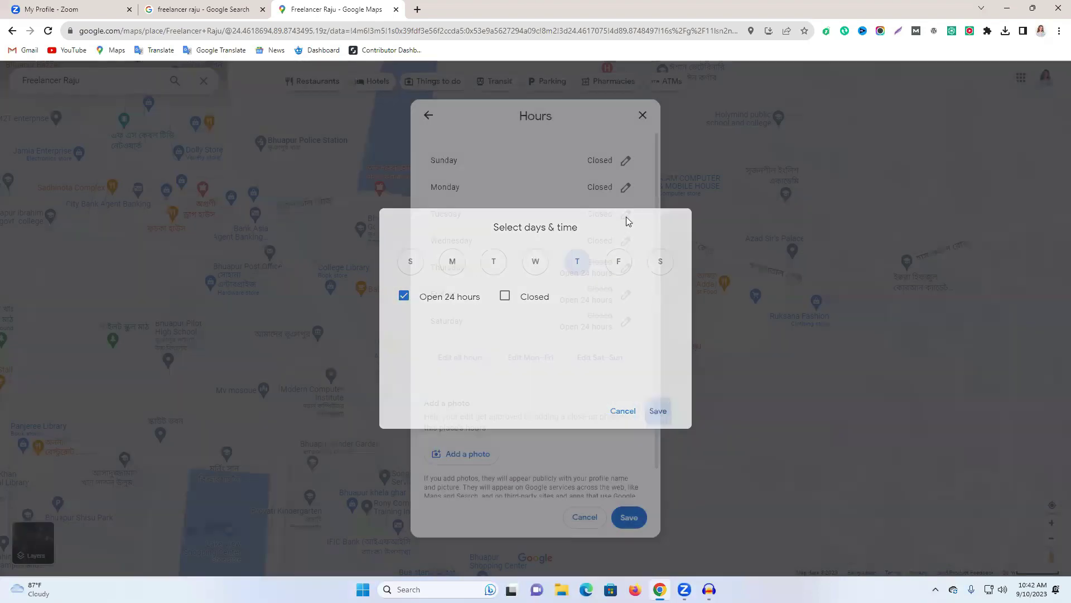
# Set Tuesday, Monday and Sunday to open 24 hours, leaving Wednesday closed, then choose Add a photo.
pyautogui.click(626, 215)
pyautogui.click(404, 296)
pyautogui.click(657, 412)
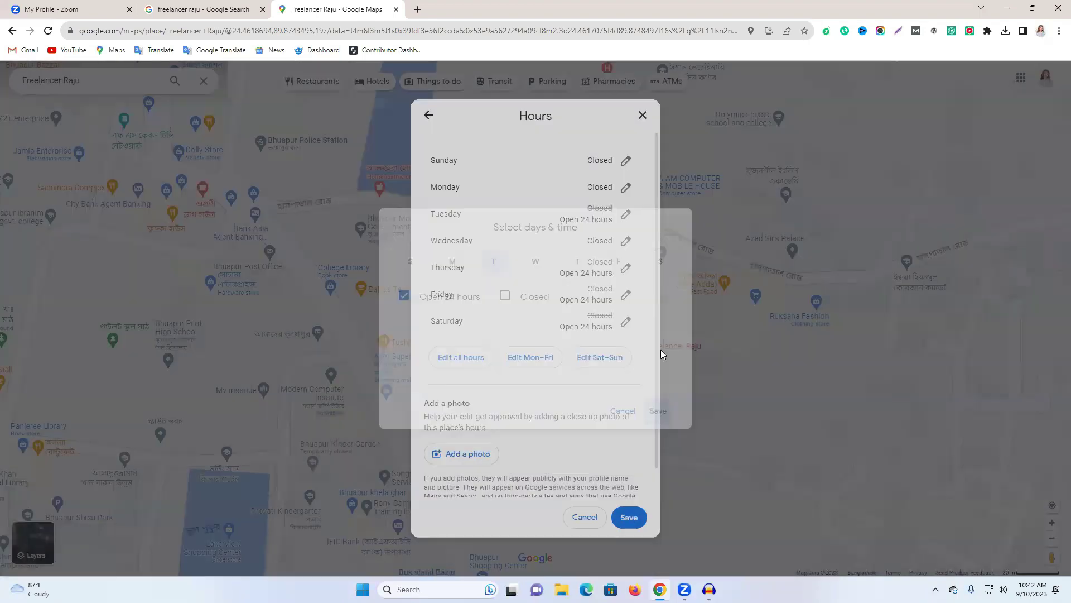
pyautogui.click(627, 242)
pyautogui.doubleClick(438, 301)
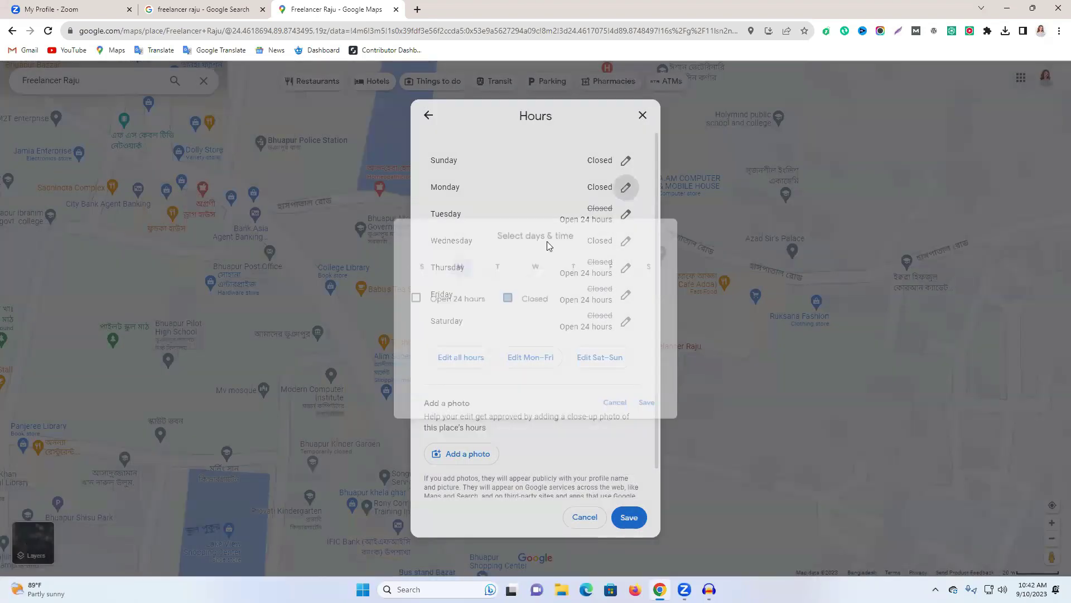
pyautogui.click(627, 187)
pyautogui.click(443, 296)
pyautogui.click(662, 416)
pyautogui.click(625, 161)
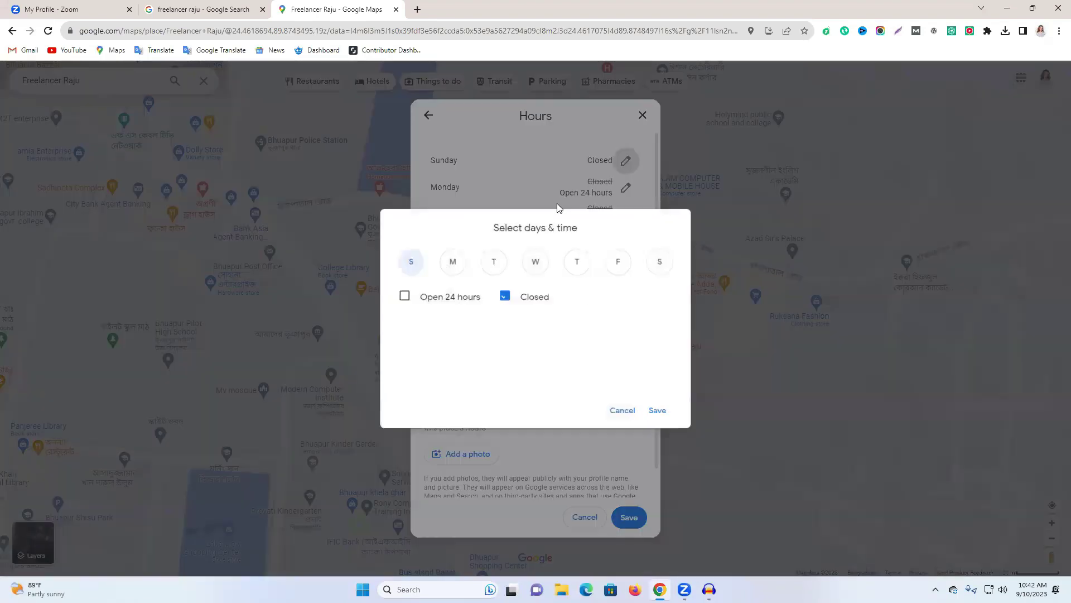
pyautogui.click(424, 297)
pyautogui.click(654, 411)
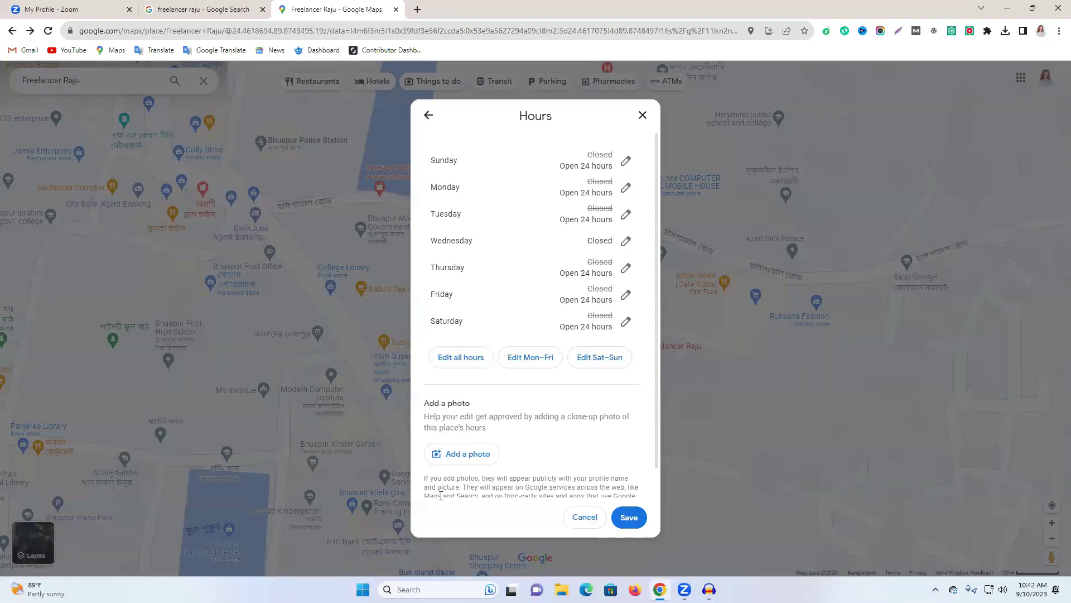
pyautogui.click(450, 455)
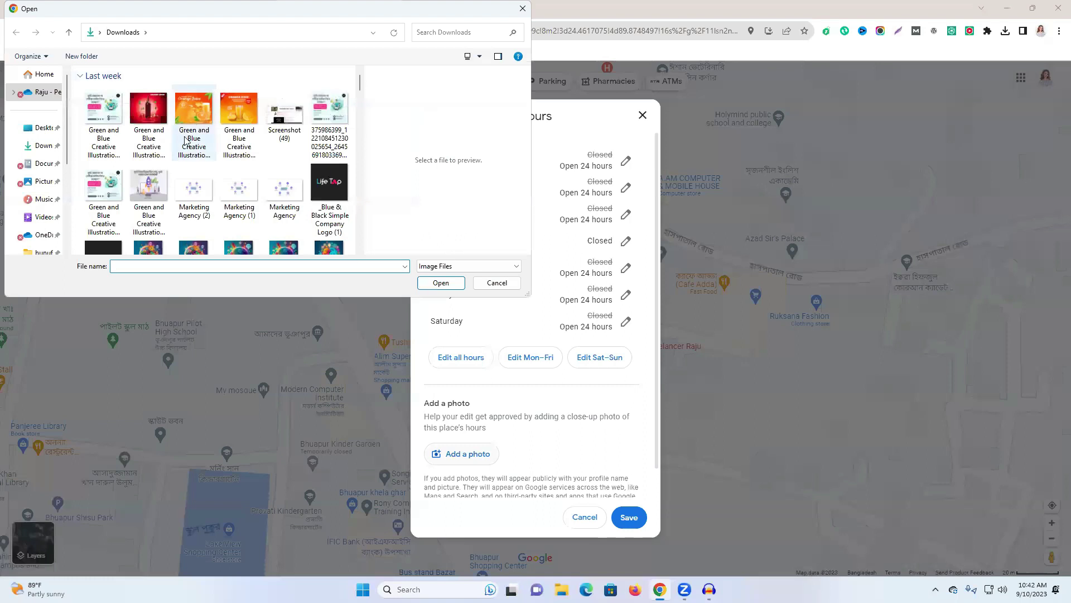
# Attach the portrait photo from Downloads and save the hours changes.
pyautogui.scroll(-5, 189, 139)
pyautogui.scroll(-10, 251, 152)
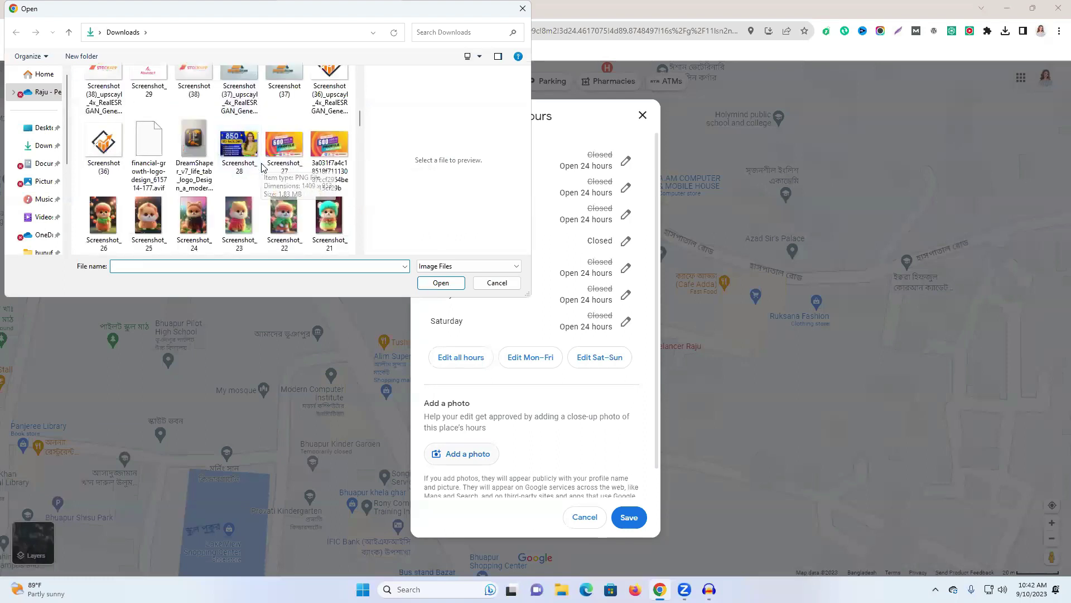
pyautogui.scroll(2, 264, 171)
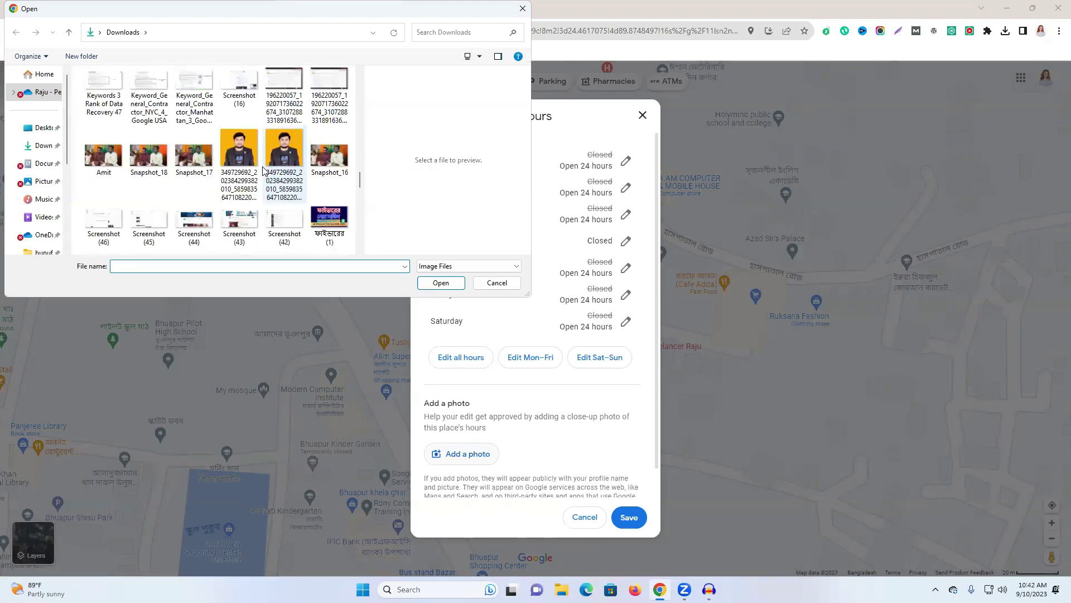
pyautogui.doubleClick(239, 150)
pyautogui.click(301, 200)
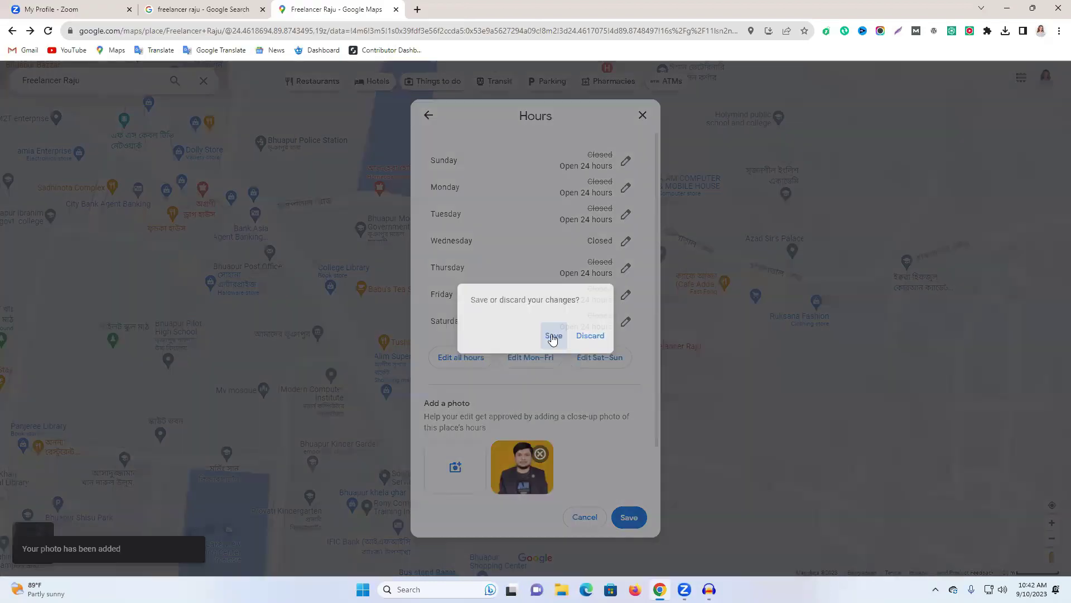
pyautogui.press('Return')
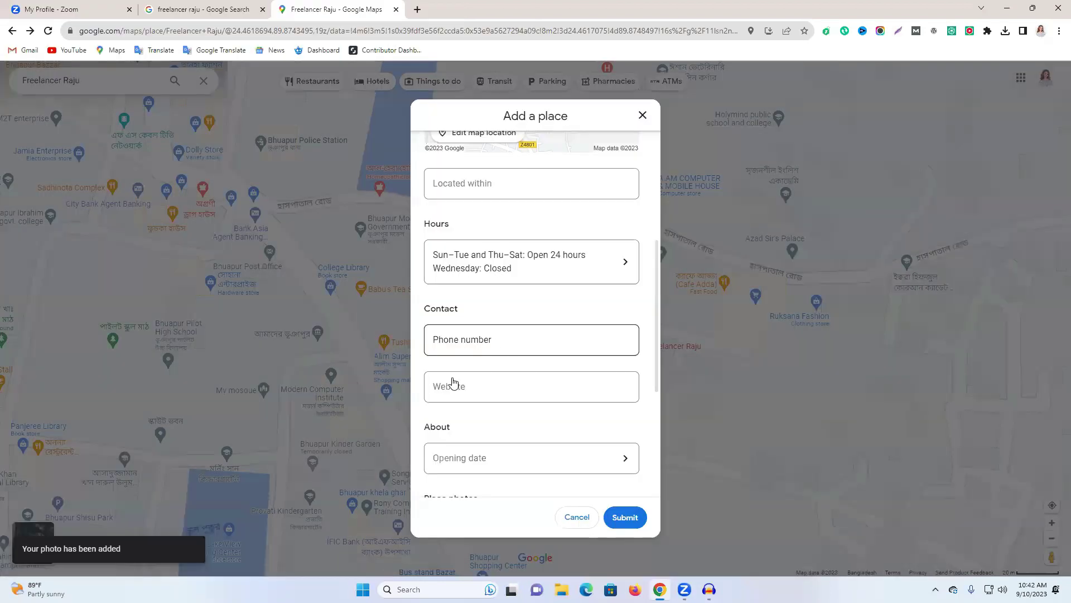
# Add the Green Simple Modern Gradient Community Meeting Instagram Post as a second place photo.
pyautogui.scroll(-3, 454, 385)
pyautogui.click(454, 390)
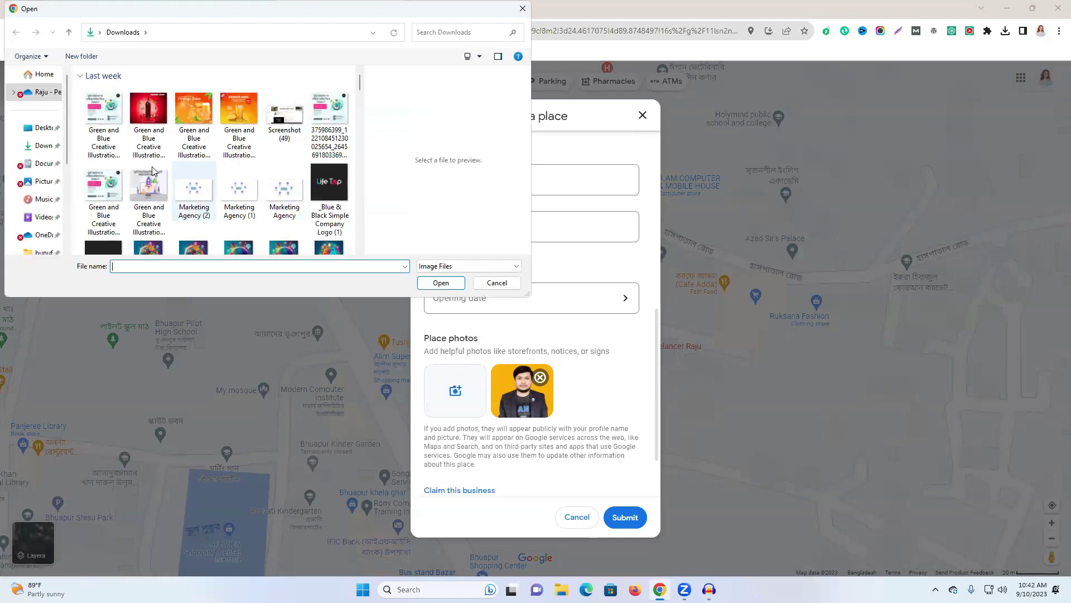
pyautogui.scroll(-5, 189, 201)
pyautogui.scroll(-10, 182, 189)
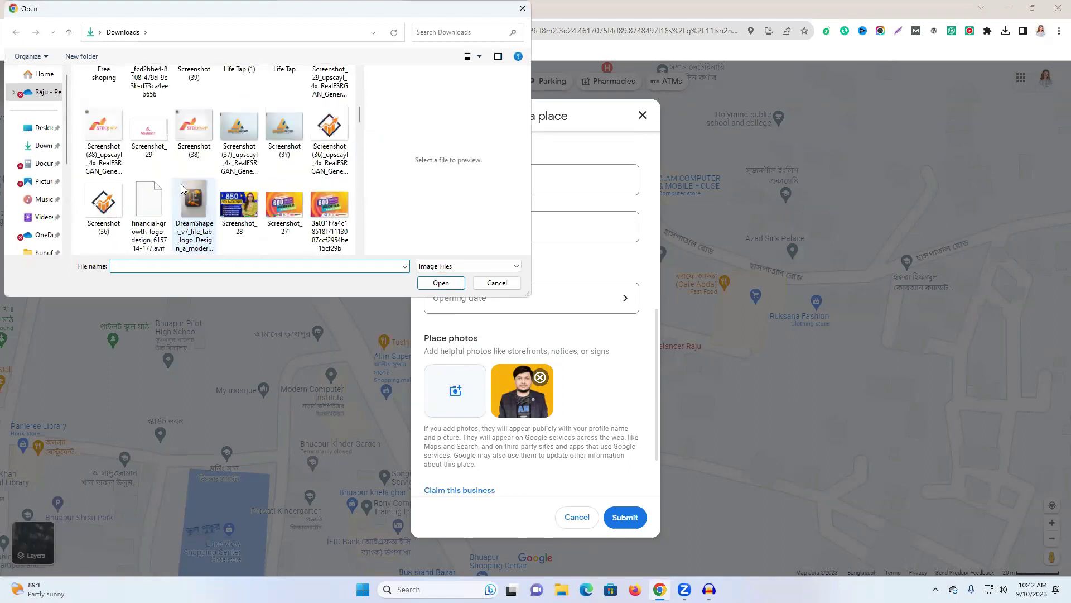
pyautogui.scroll(-3, 184, 192)
pyautogui.scroll(1, 211, 208)
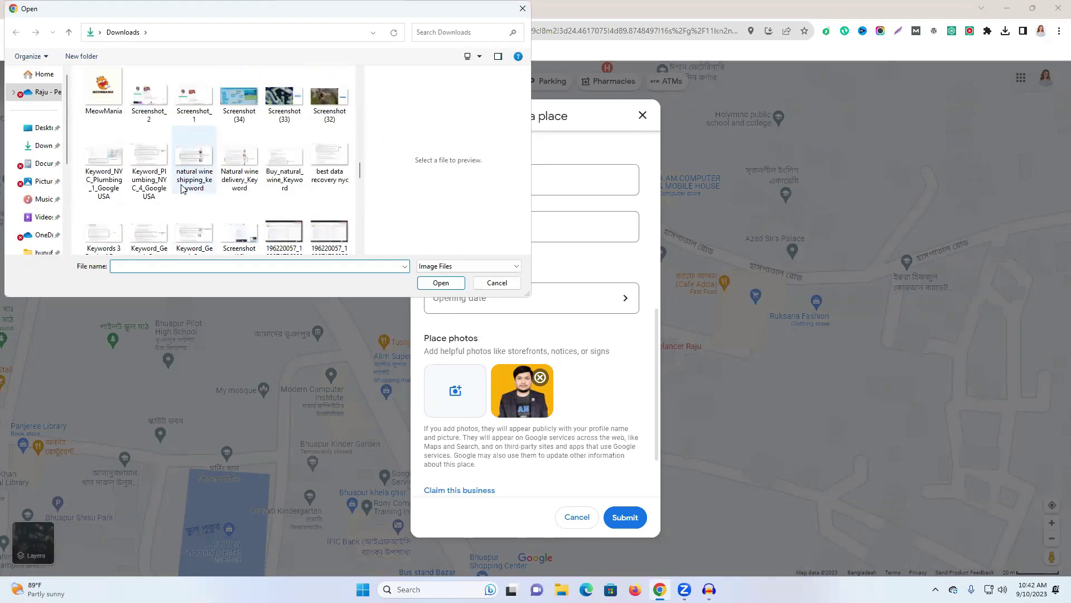
pyautogui.scroll(-1, 212, 208)
pyautogui.scroll(-5, 213, 207)
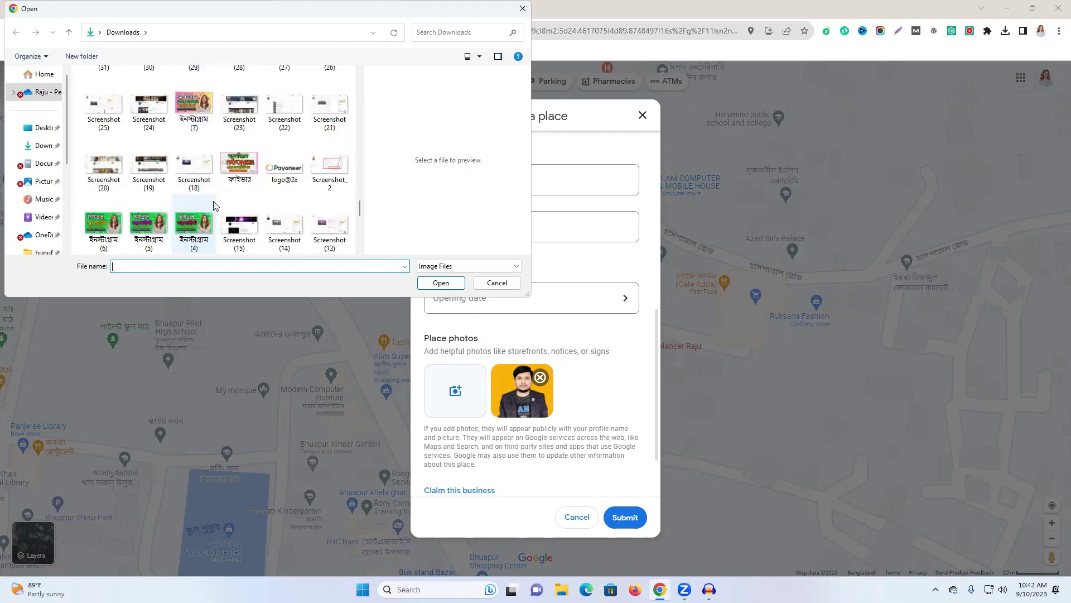
pyautogui.scroll(-5, 215, 206)
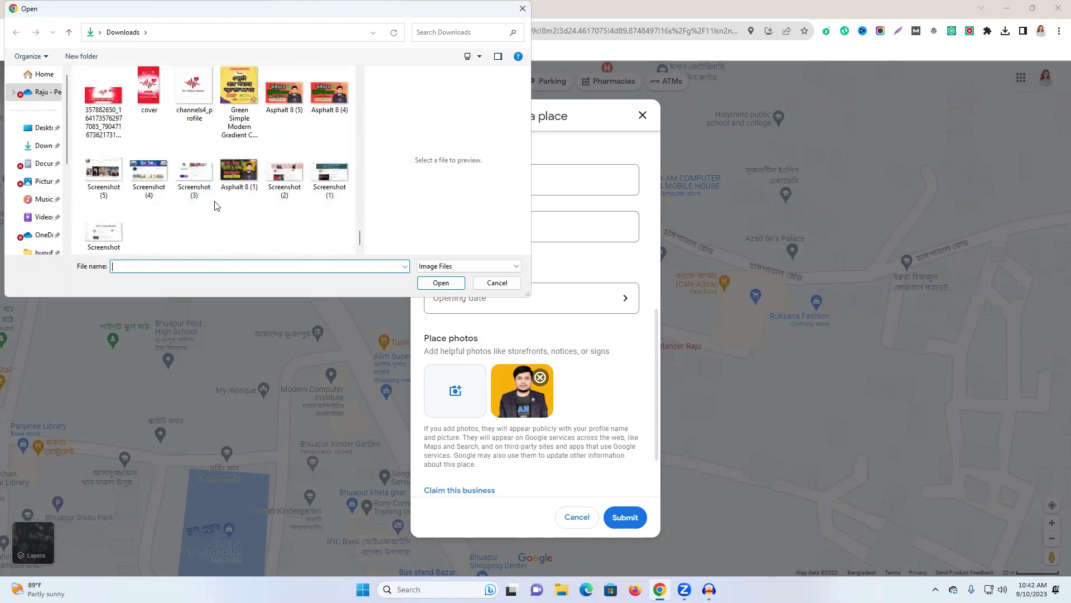
pyautogui.scroll(1, 313, 210)
pyautogui.click(232, 170)
pyautogui.click(441, 283)
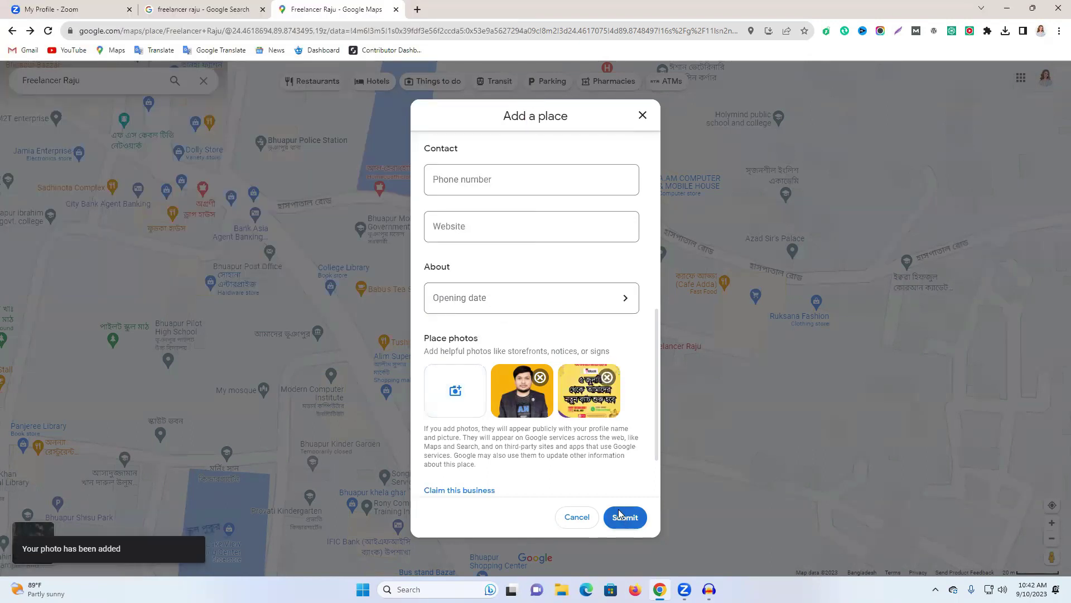
# Enter the place's business phone number in the Add a place contact details, correcting its digits.
pyautogui.scroll(2, 471, 279)
pyautogui.click(462, 290)
pyautogui.click(476, 347)
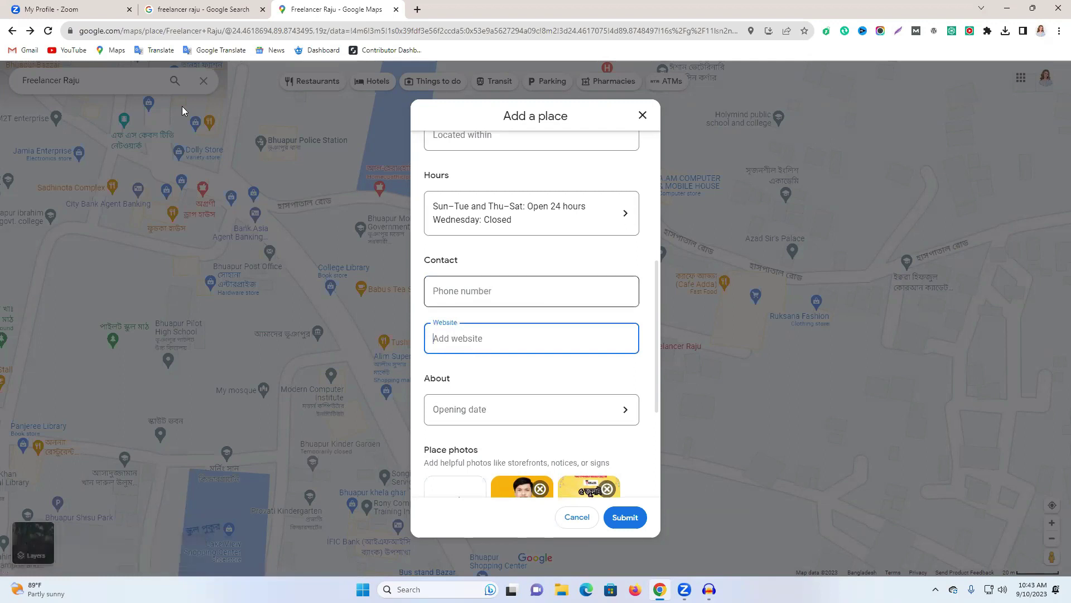
pyautogui.click(477, 295)
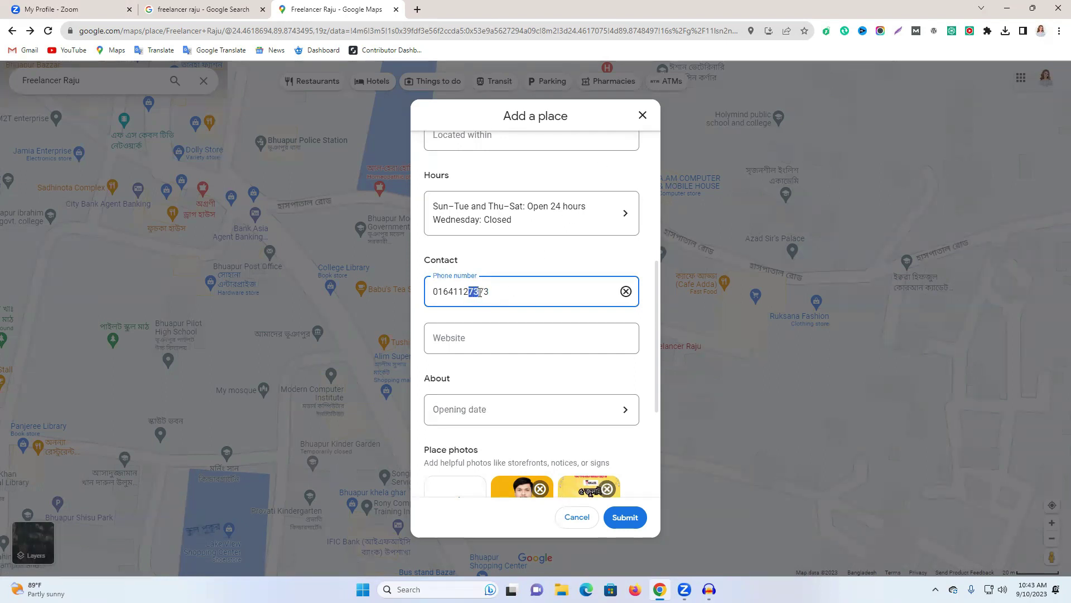
pyautogui.doubleClick(480, 297)
pyautogui.write('016411')
pyautogui.click(479, 325)
pyautogui.scroll(-4, 509, 321)
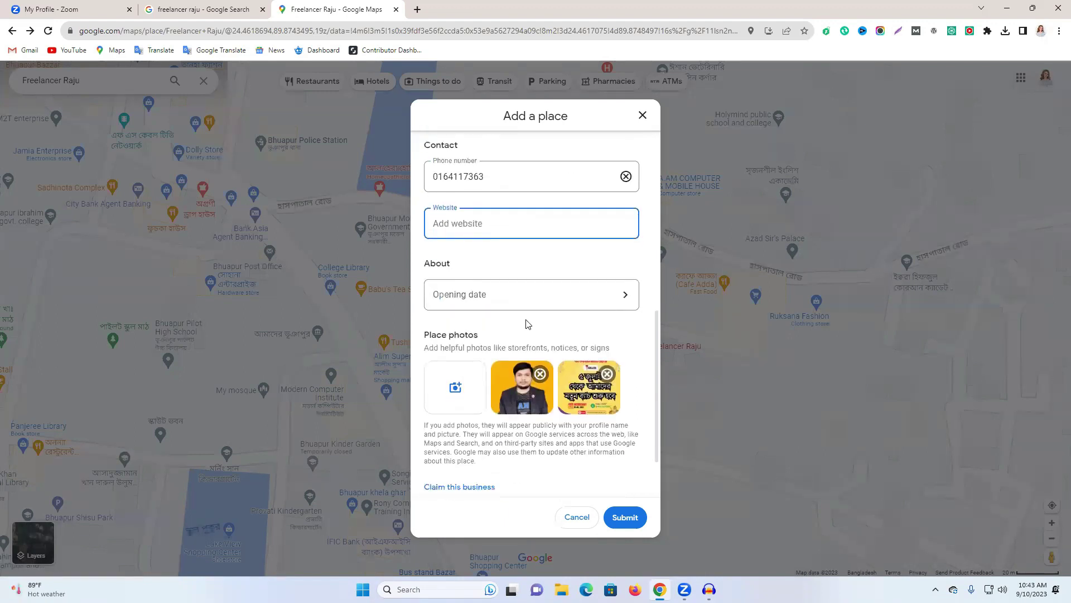
pyautogui.scroll(10, 558, 283)
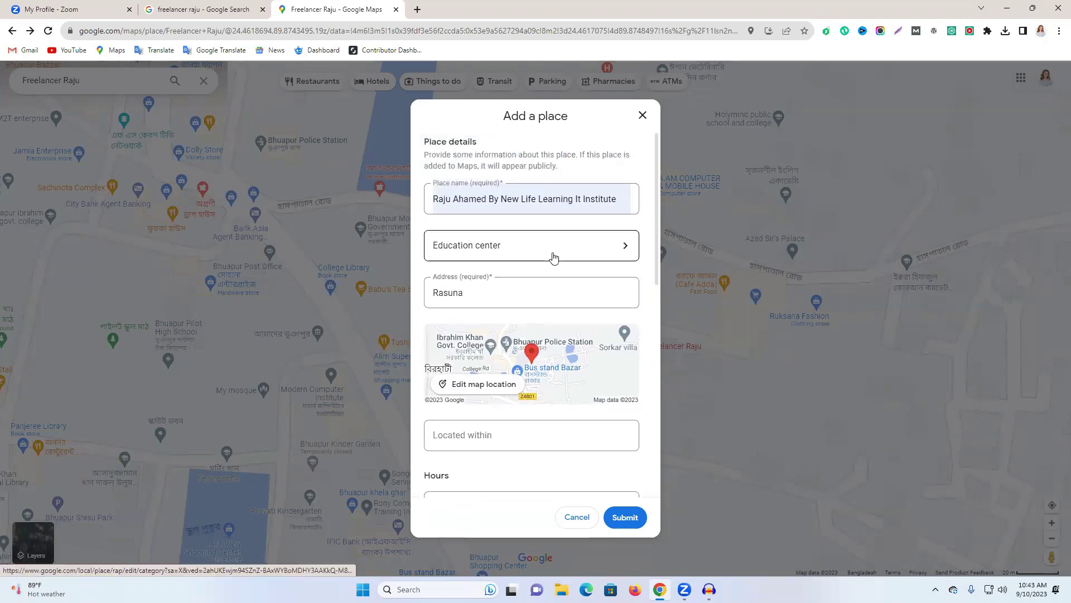
# Submit the new place and confirm it shows as pending under Your contributions > Edits.
pyautogui.click(626, 519)
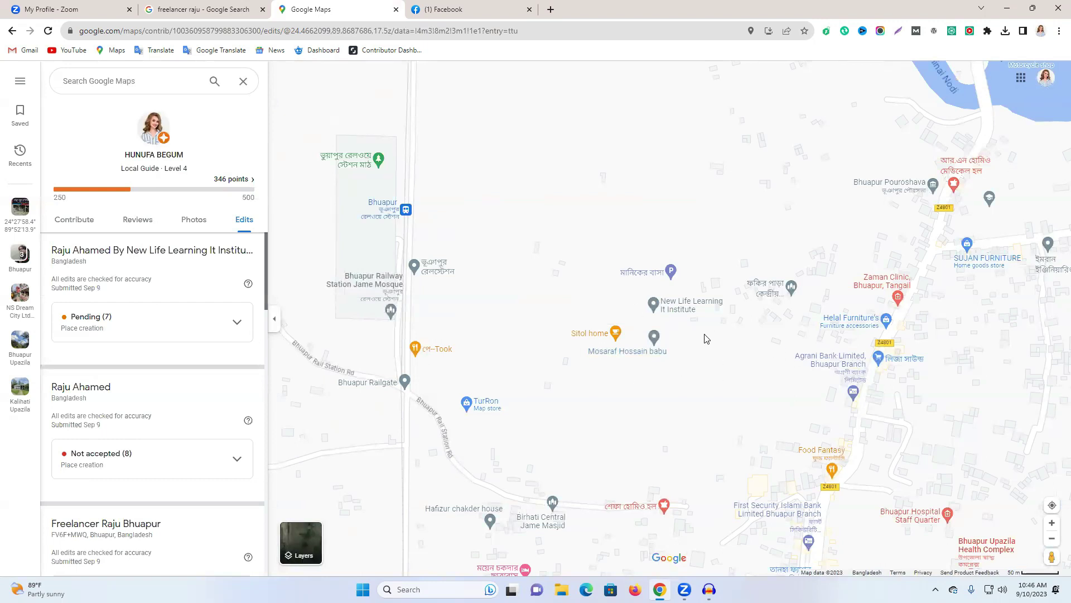
pyautogui.click(23, 84)
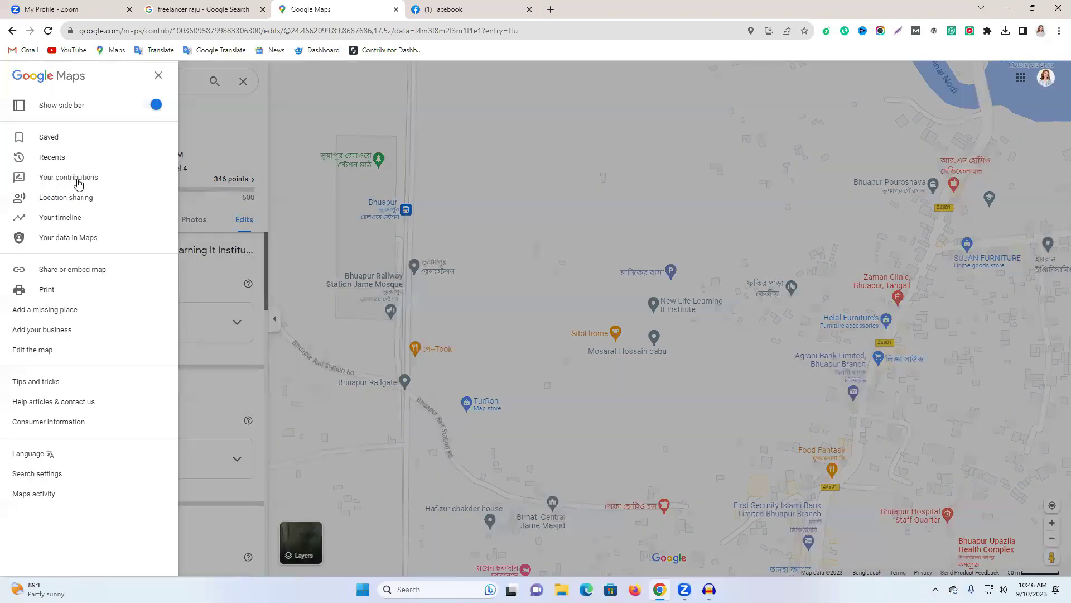
pyautogui.click(77, 182)
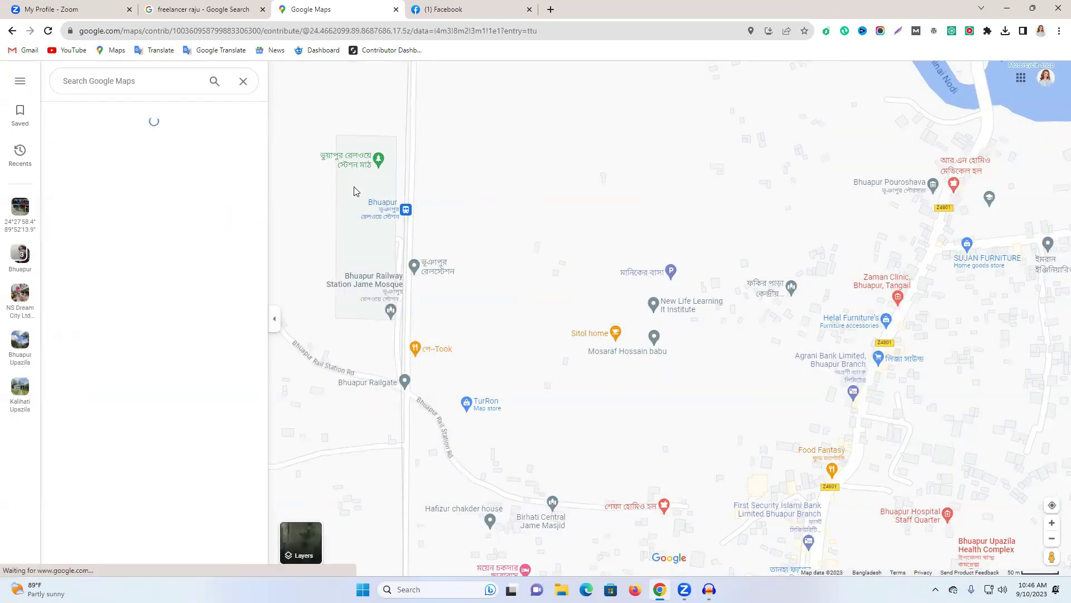
pyautogui.click(241, 221)
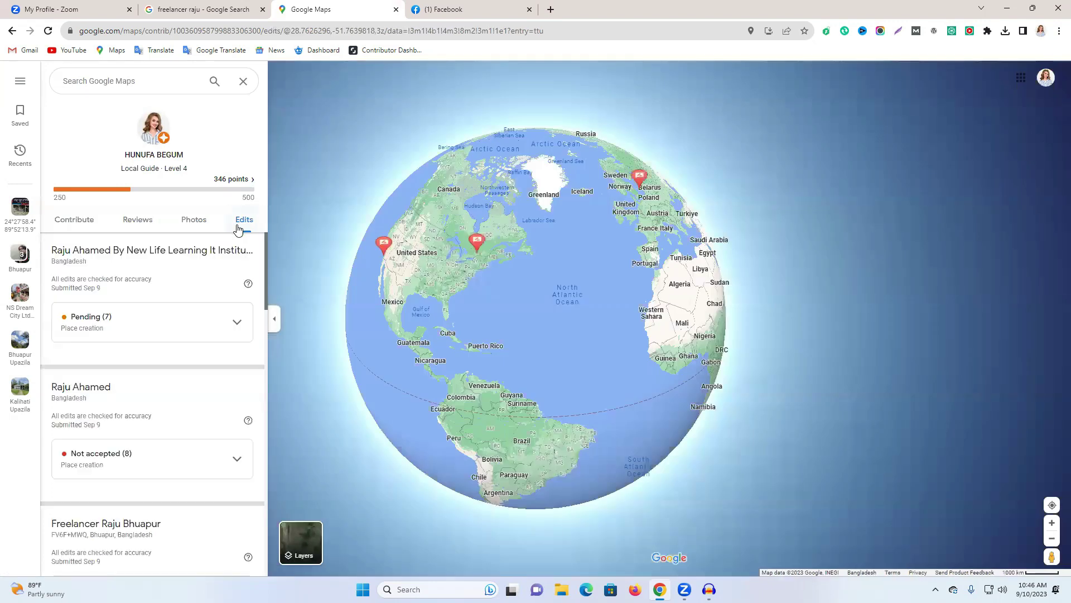
pyautogui.click(79, 254)
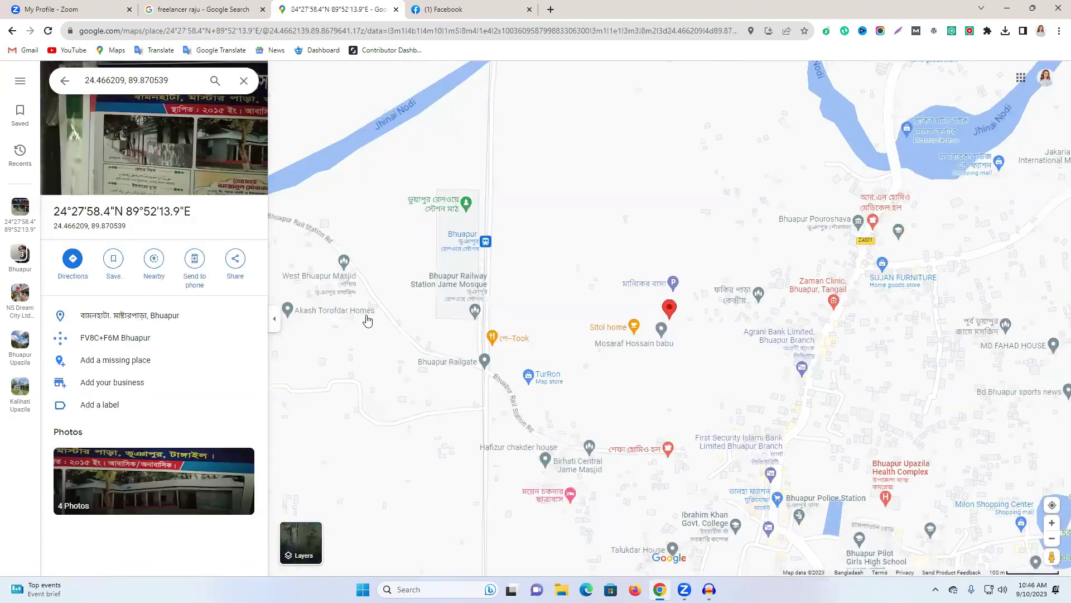
pyautogui.click(59, 89)
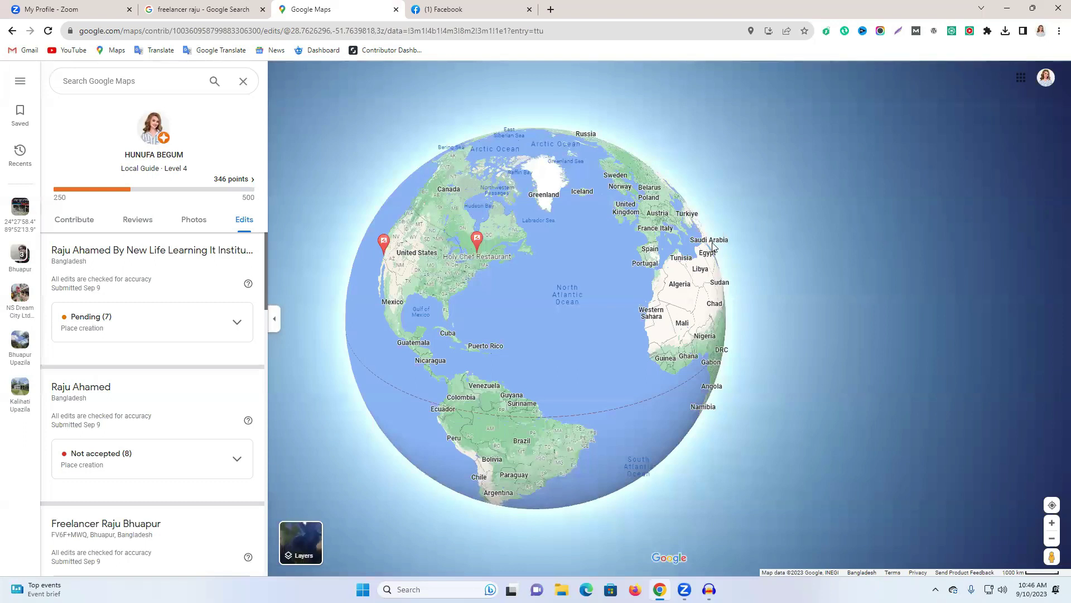
# Open a new Chrome tab beside Google Maps.
pyautogui.scroll(2, 543, 285)
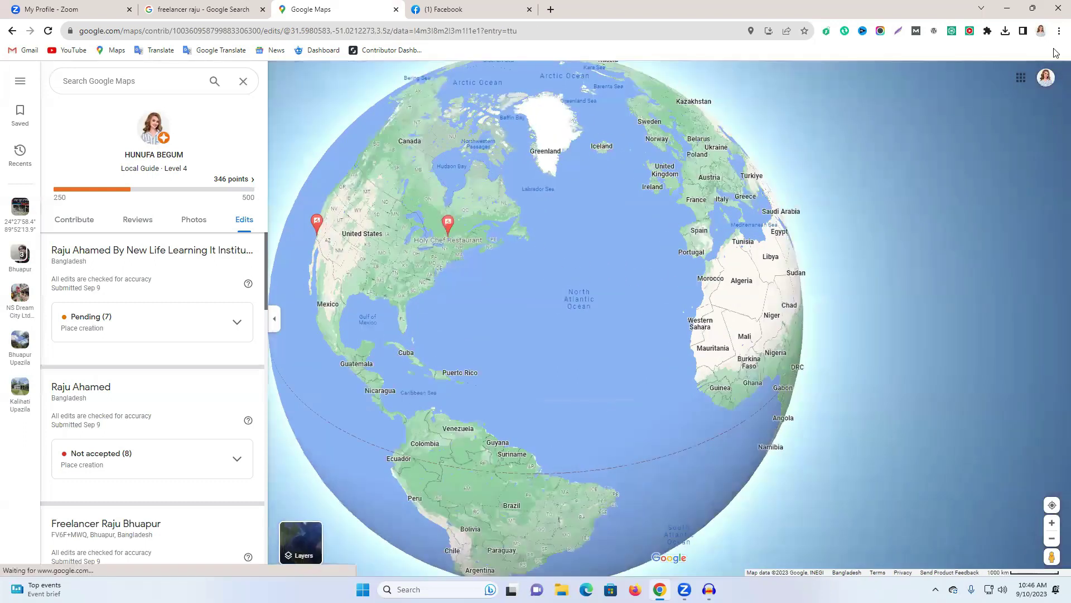
pyautogui.click(1059, 31)
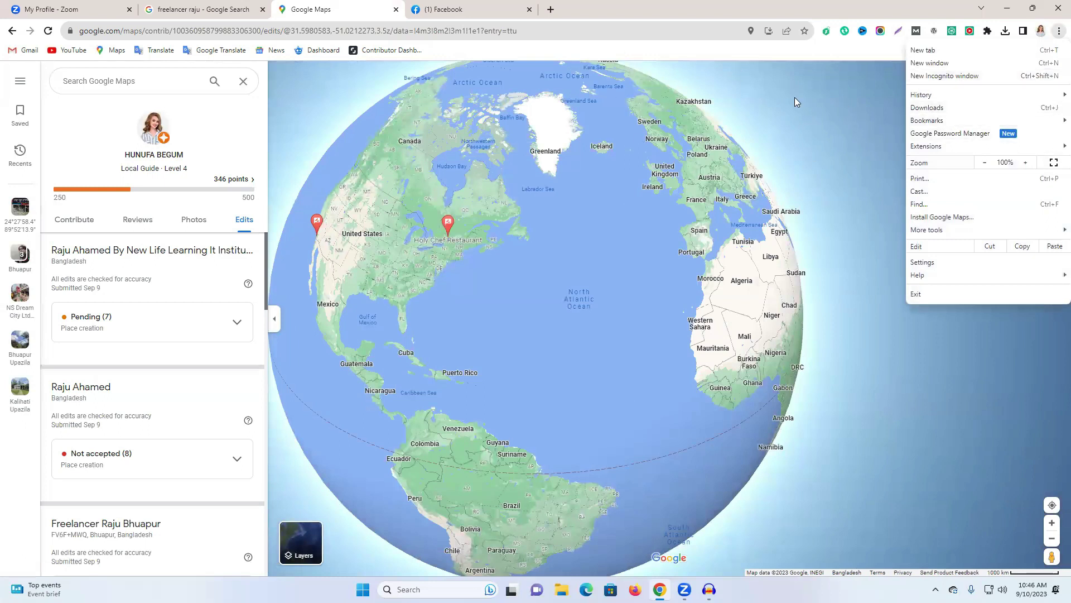
pyautogui.click(808, 192)
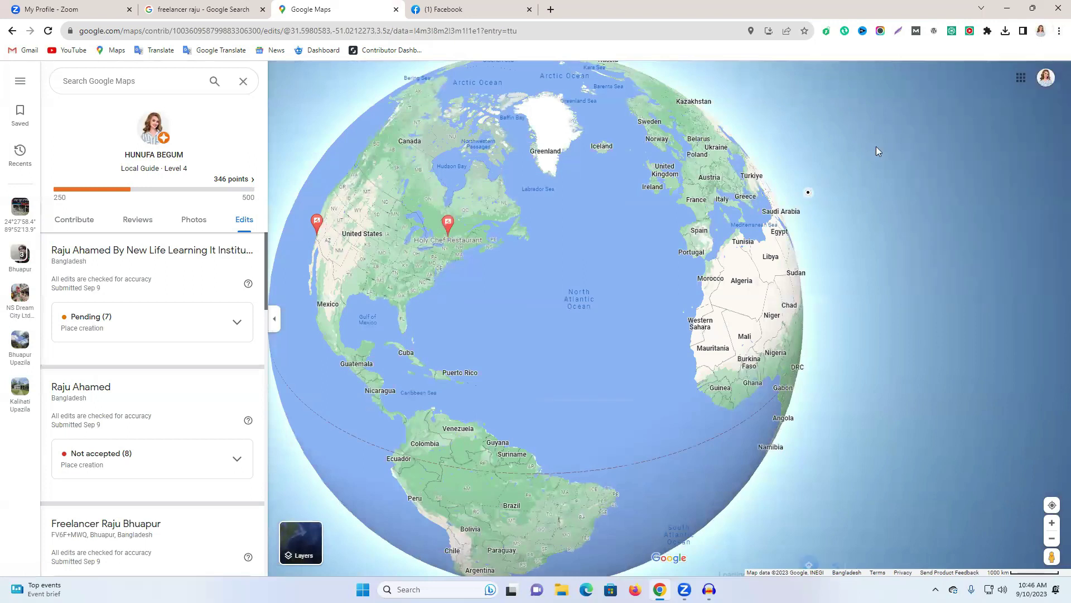
pyautogui.click(551, 10)
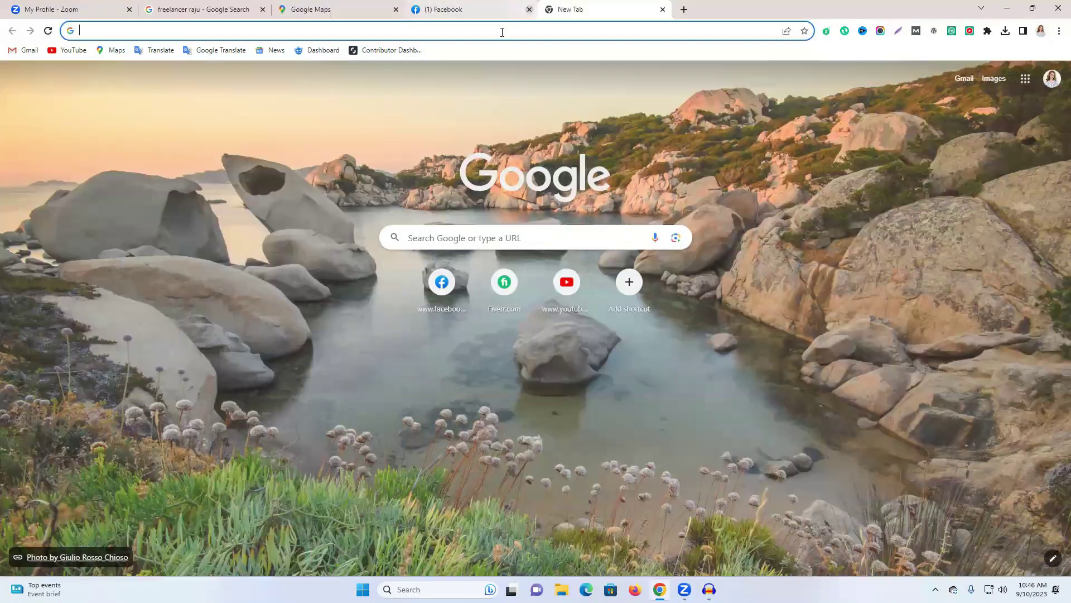
# Go to google.com/maps/d to show My Maps with the two owned Soft digital guru maps.
pyautogui.click(502, 31)
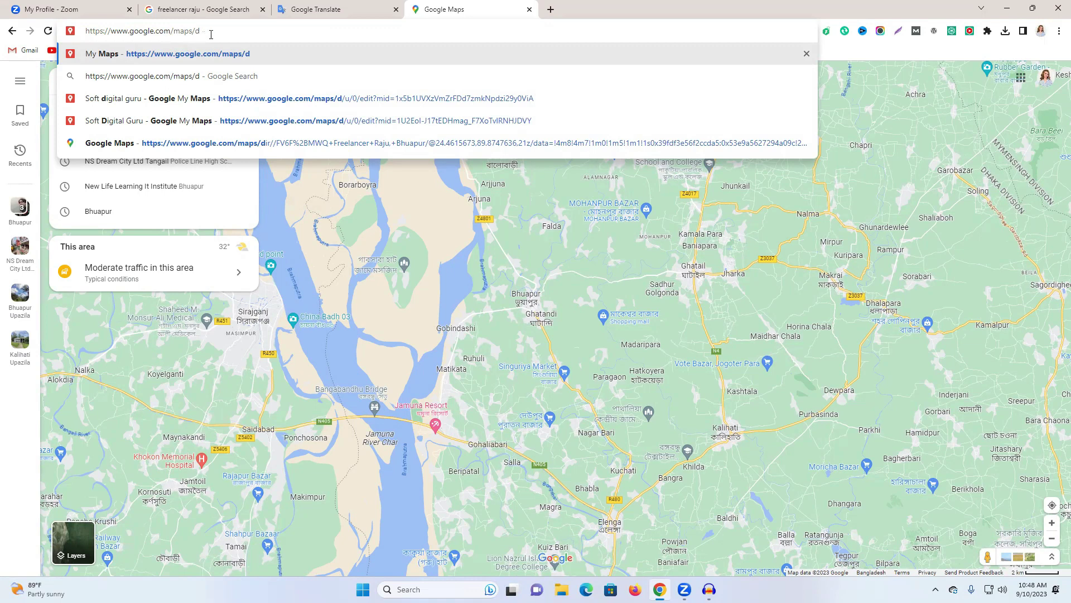
pyautogui.press('Return')
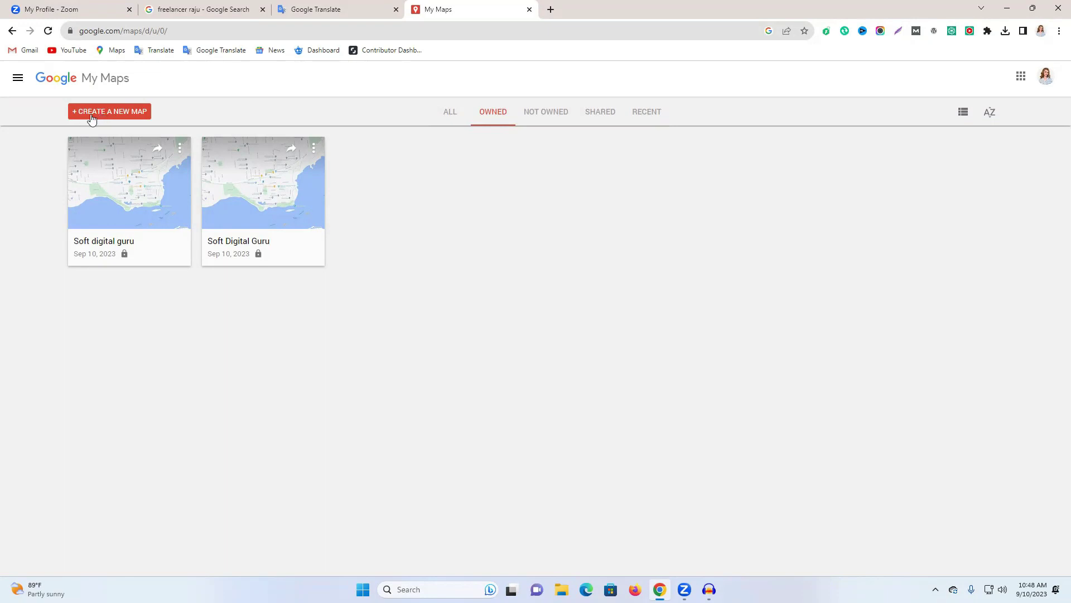
# Create a new blank Untitled map in My Maps.
pyautogui.click(111, 113)
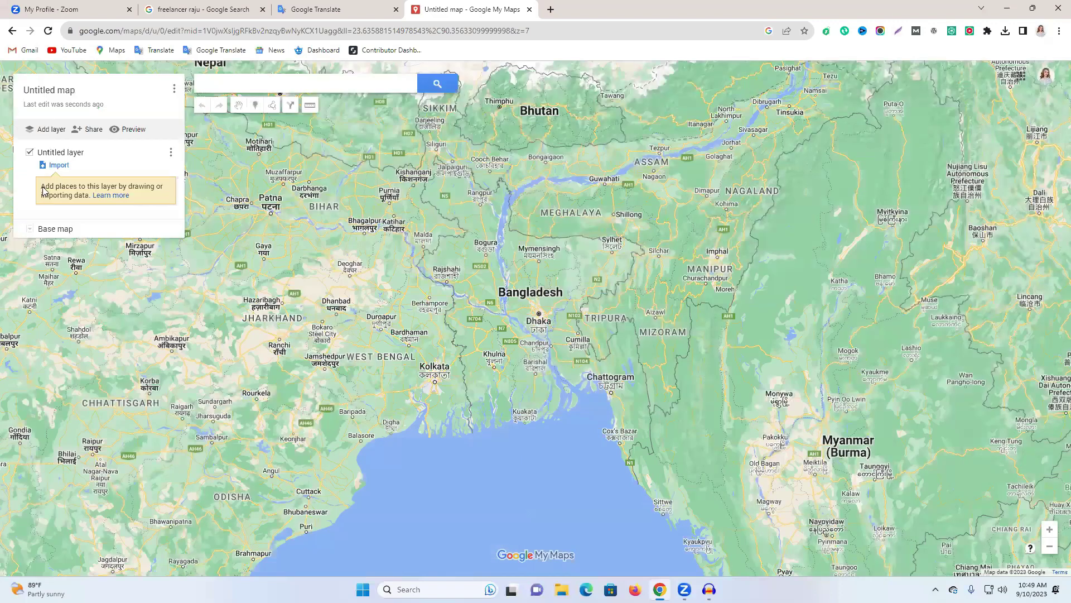
# Title the map 'Soft digital guru' with the agency's address, phone and website as its description.
pyautogui.click(46, 93)
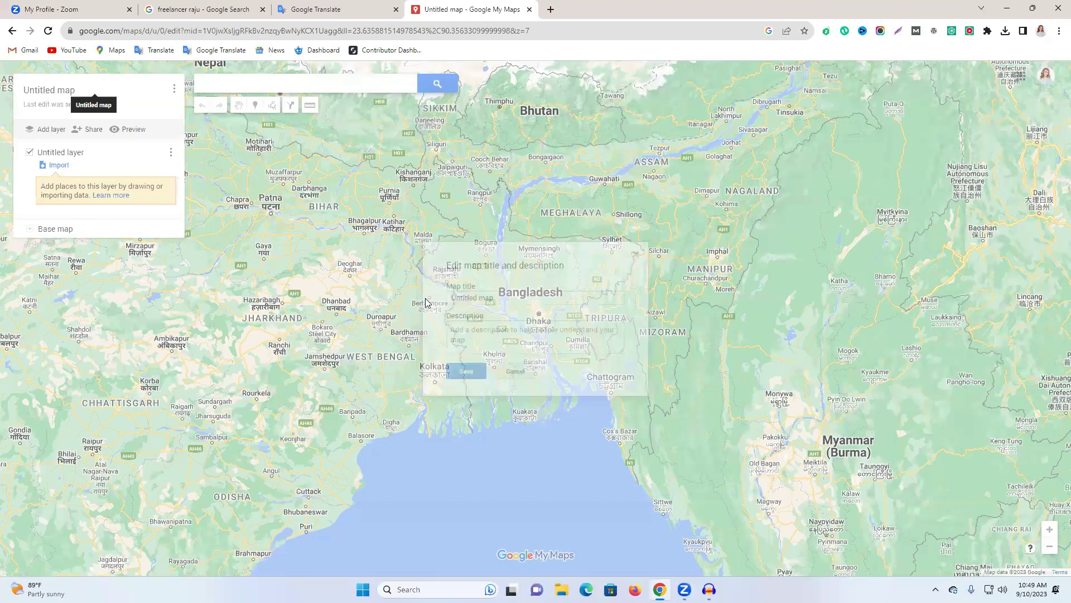
pyautogui.click(509, 352)
pyautogui.hotkey('ctrl', 'v')
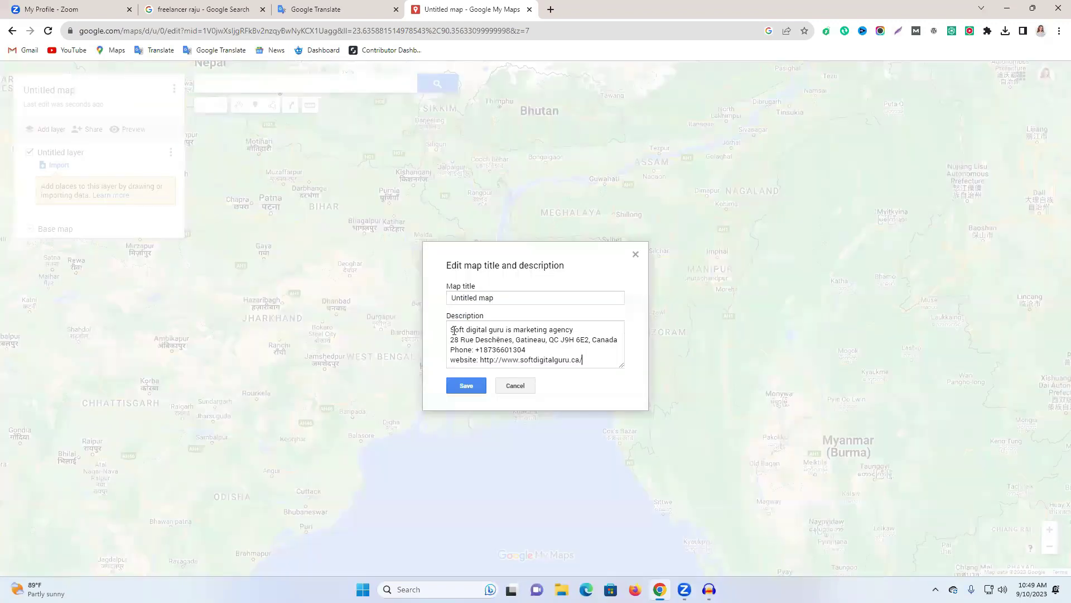
pyautogui.doubleClick(452, 329)
pyautogui.moveTo(504, 331)
pyautogui.mouseDown()
pyautogui.moveTo(464, 335)
pyautogui.moveTo(502, 329)
pyautogui.mouseUp()
pyautogui.click(452, 330)
pyautogui.tripleClick(480, 300)
pyautogui.write('Soft digital guru')
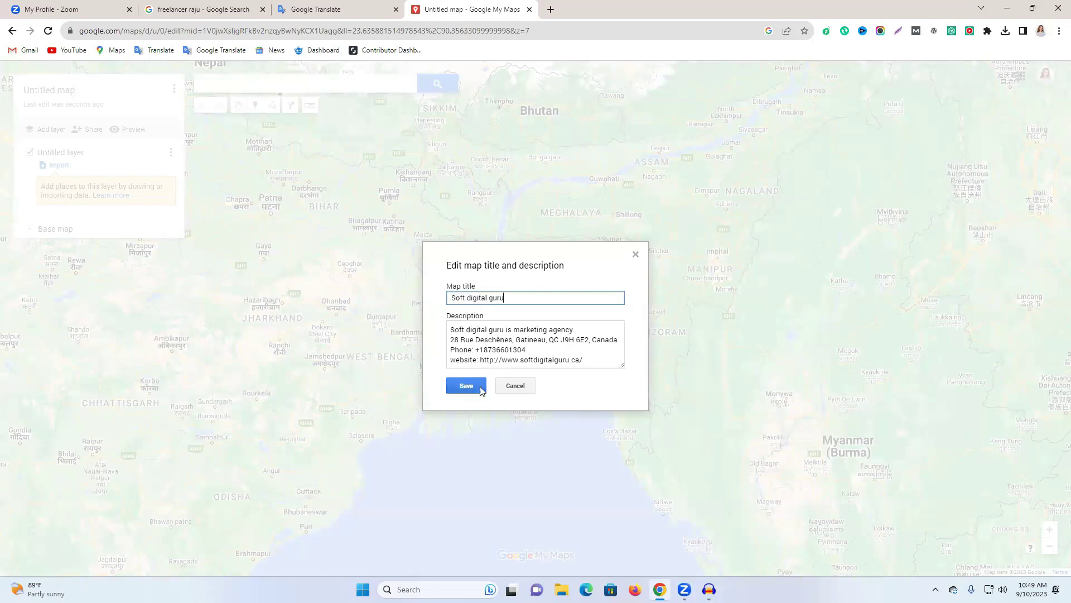
pyautogui.click(469, 386)
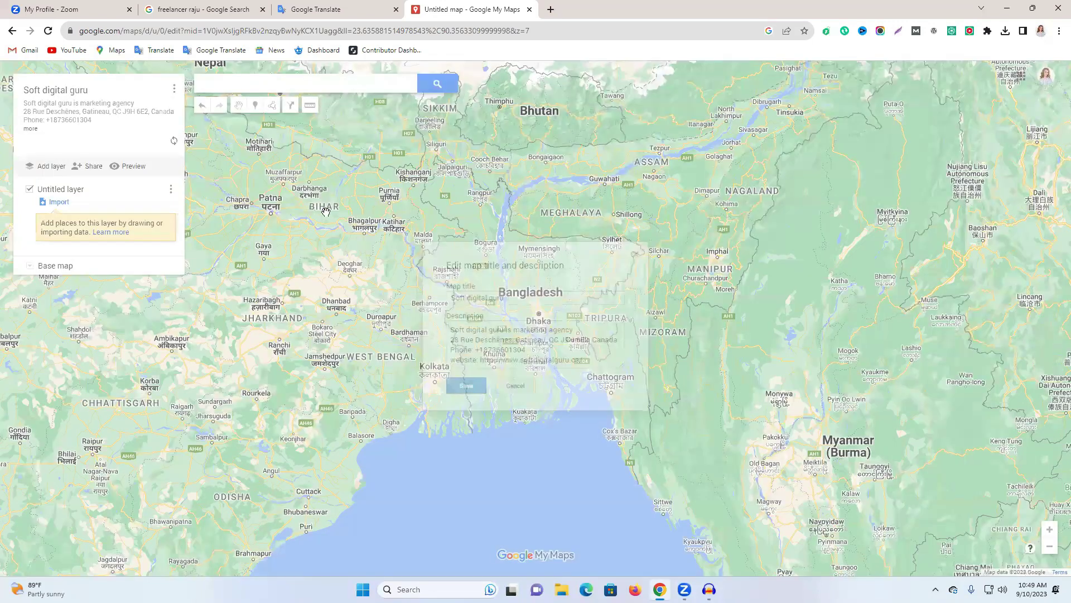
# Rename the Untitled layer to 'Soft digital guru'.
pyautogui.click(65, 190)
pyautogui.write('Soft digital guru')
pyautogui.click(472, 340)
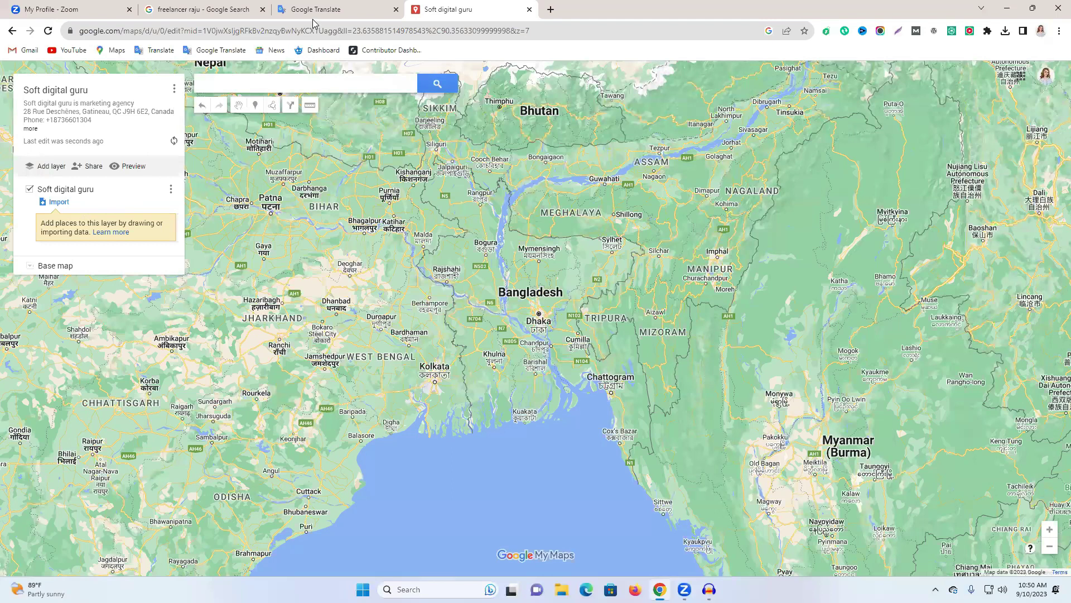
# Copy the agency's Gatineau street address from the translation tab and search it on the map.
pyautogui.hotkey('ctrl', 'shift', 'Tab')
pyautogui.tripleClick(265, 191)
pyautogui.hotkey('ctrl', 'c')
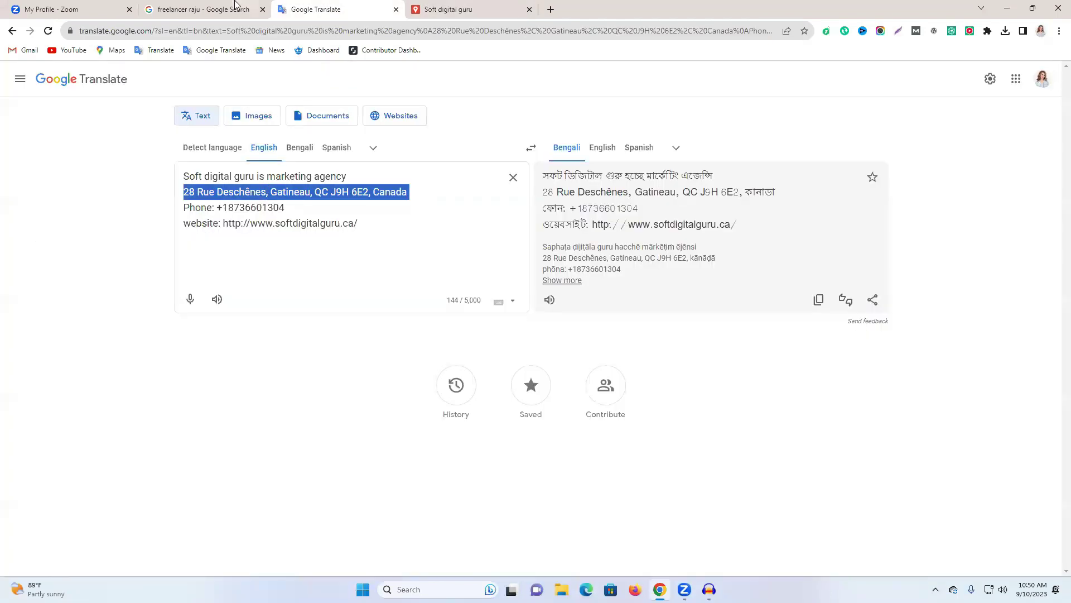
pyautogui.click(234, 4)
pyautogui.click(476, 6)
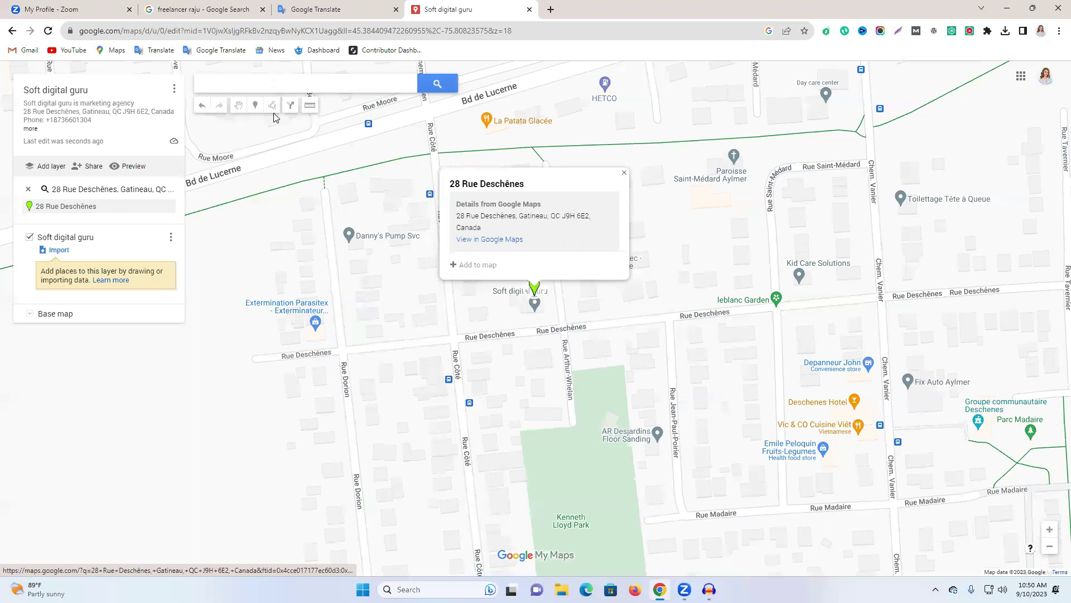
pyautogui.scroll(3, 559, 315)
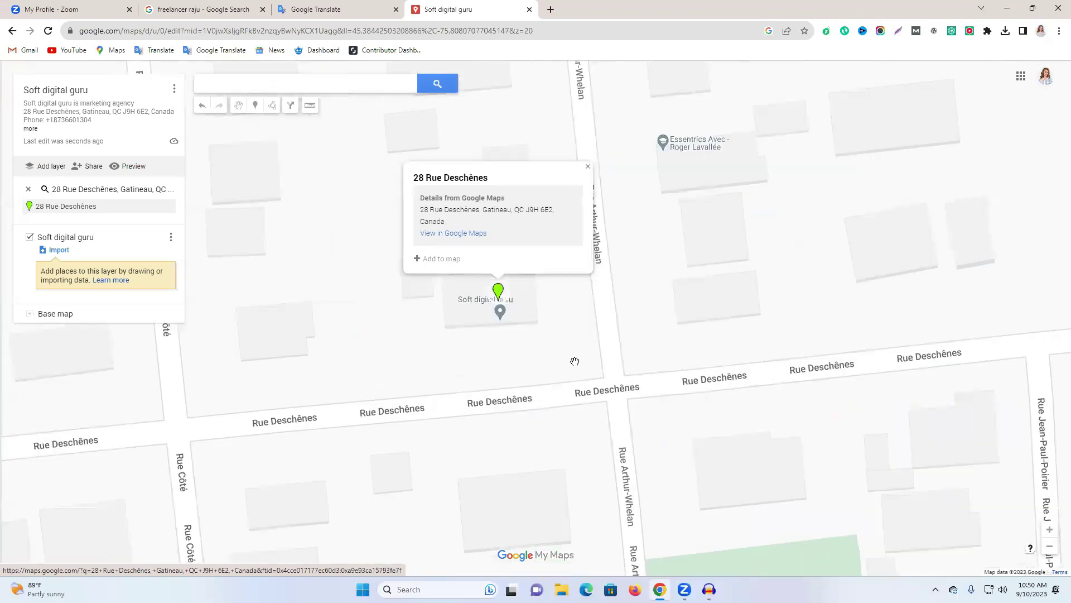
pyautogui.scroll(-1, 641, 274)
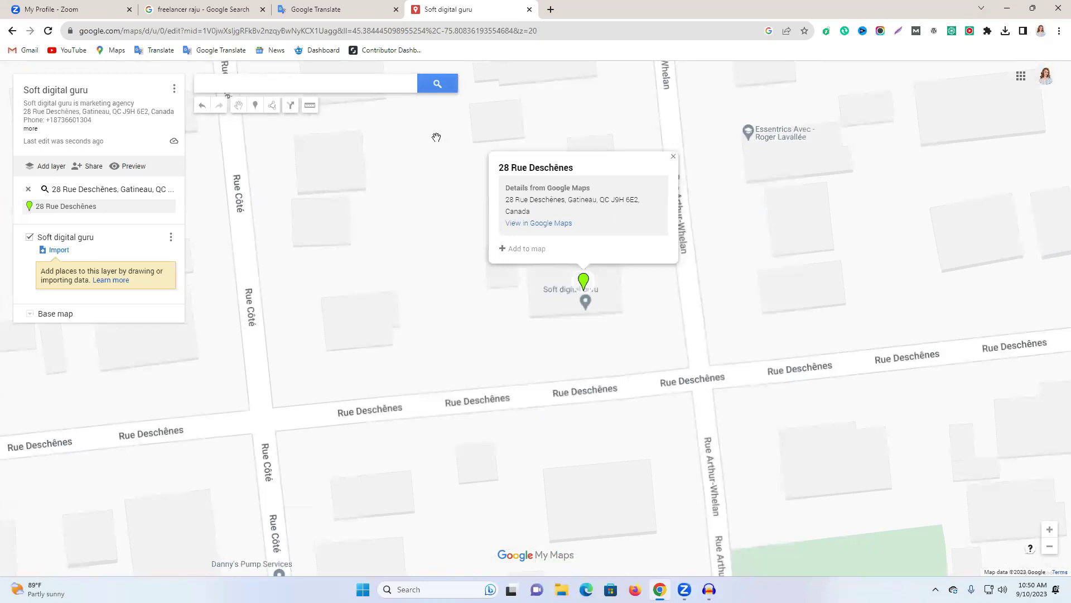
pyautogui.click(674, 157)
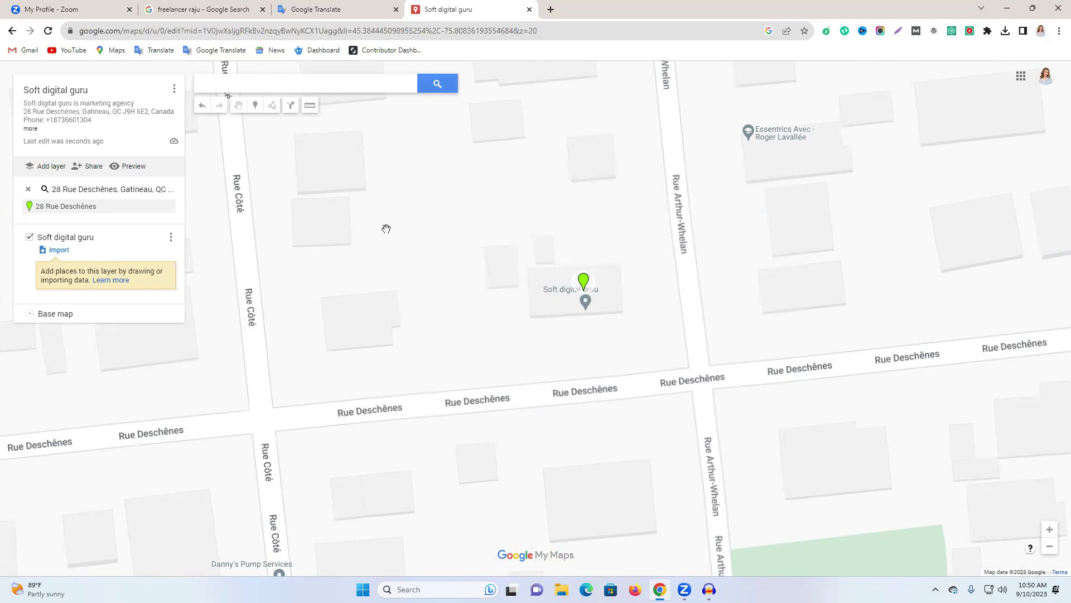
# Drop a new marker beside the agency's building on the map.
pyautogui.click(256, 106)
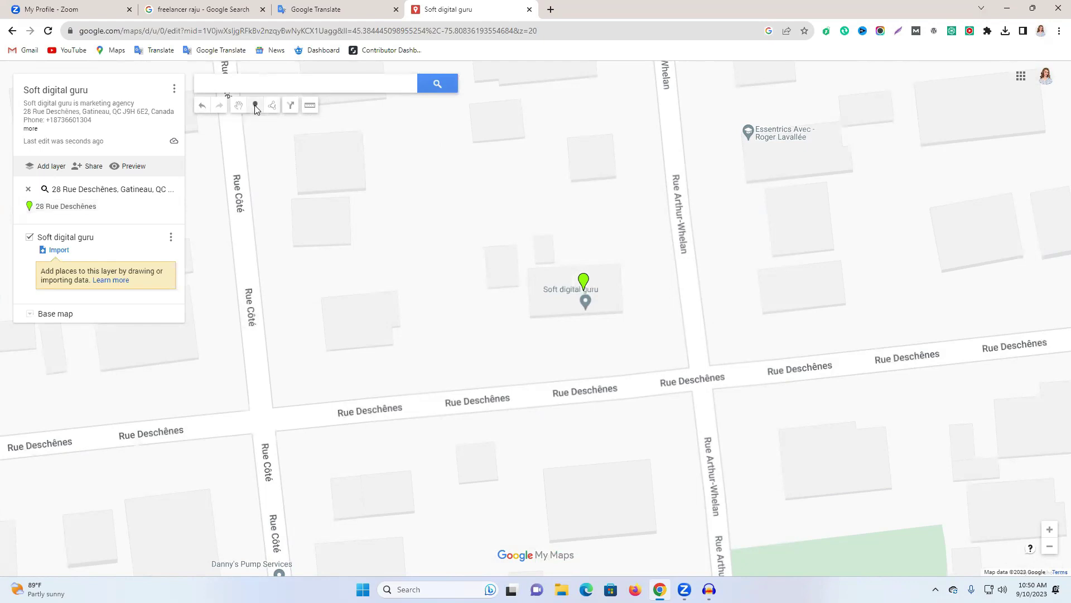
pyautogui.click(531, 274)
pyautogui.click(490, 221)
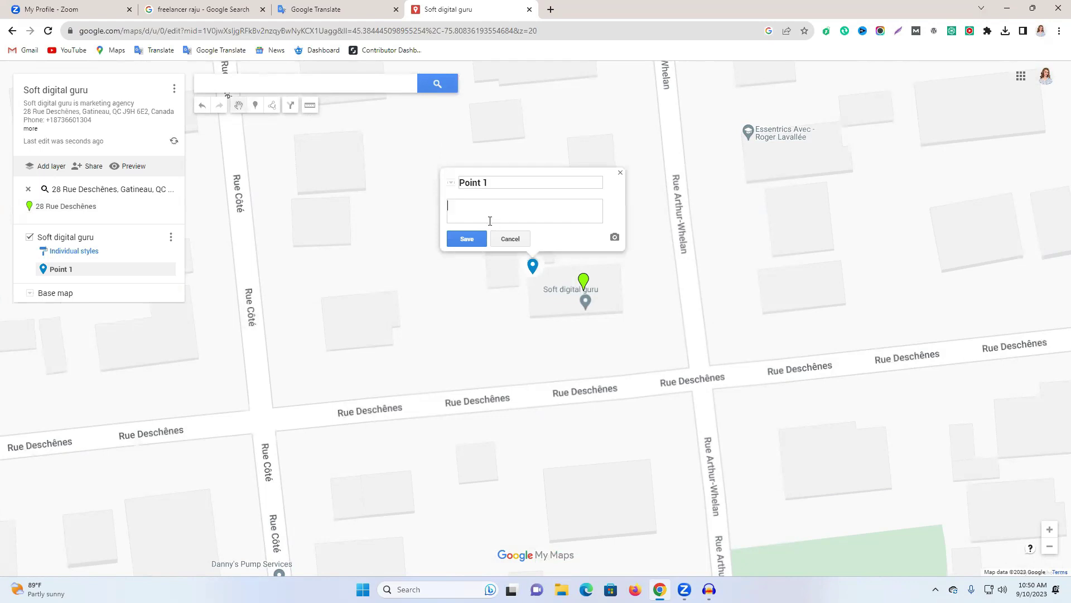
pyautogui.hotkey('ctrl', 'a')
pyautogui.hotkey('ctrl', 'v')
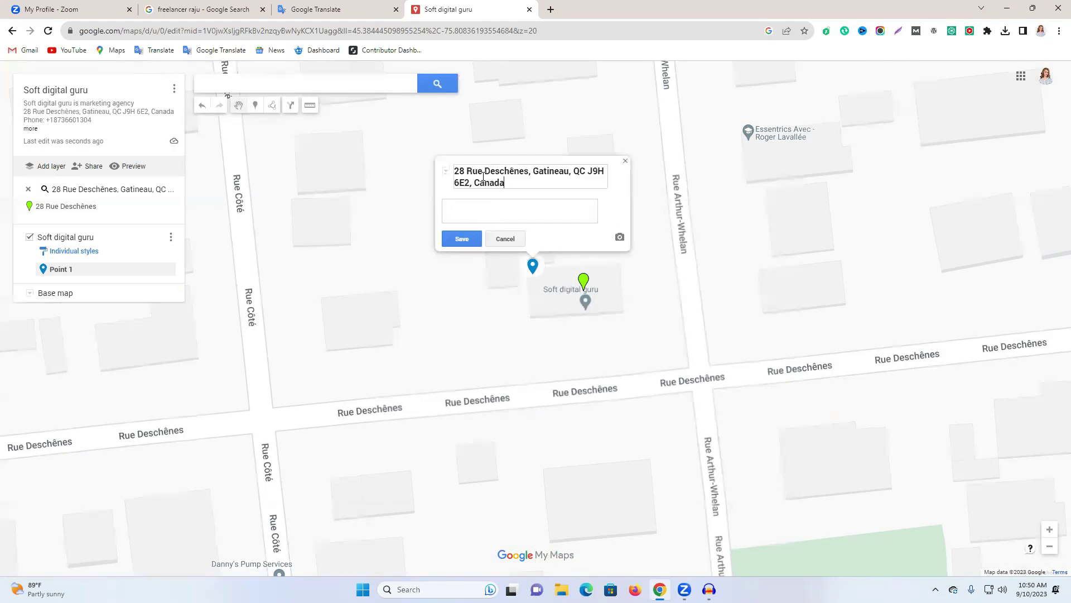
pyautogui.hotkey('ctrl', 'z')
# Copy the agency details from the translation tab into the marker's description.
pyautogui.click(337, 9)
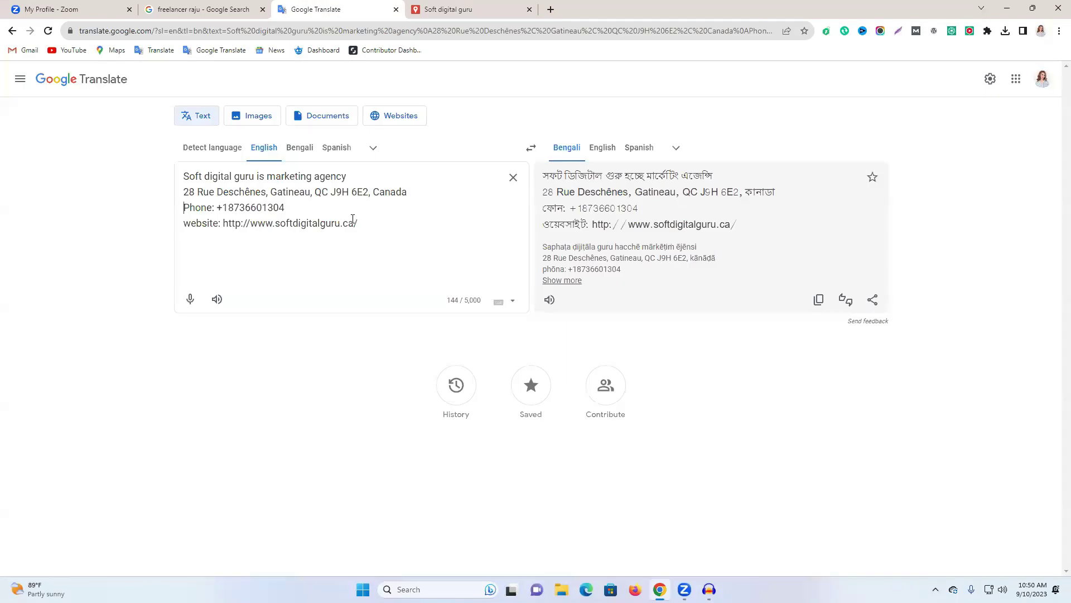
pyautogui.moveTo(361, 228); pyautogui.dragTo(185, 182)
pyautogui.hotkey('ctrl', 'c')
pyautogui.click(469, 9)
pyautogui.click(496, 207)
pyautogui.hotkey('ctrl', 'v')
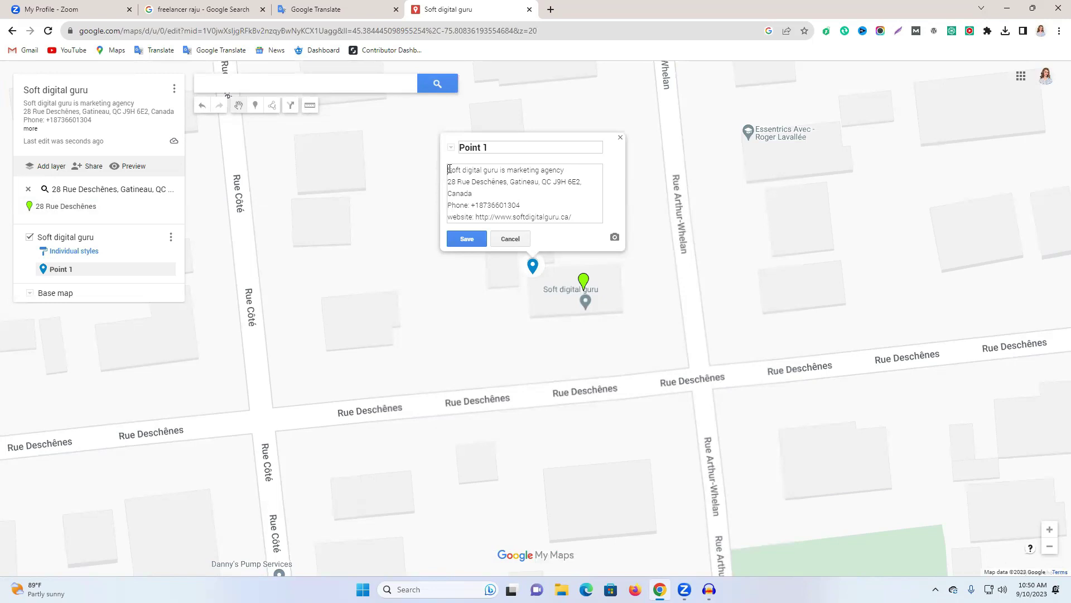
# Title the marker 'Soft digital guru' and begin adding an image to it.
pyautogui.moveTo(449, 169); pyautogui.dragTo(497, 167)
pyautogui.hotkey('ctrl', 'c')
pyautogui.click(483, 147)
pyautogui.hotkey('ctrl', 'a')
pyautogui.hotkey('ctrl', 'v')
pyautogui.moveTo(579, 216); pyautogui.dragTo(437, 172)
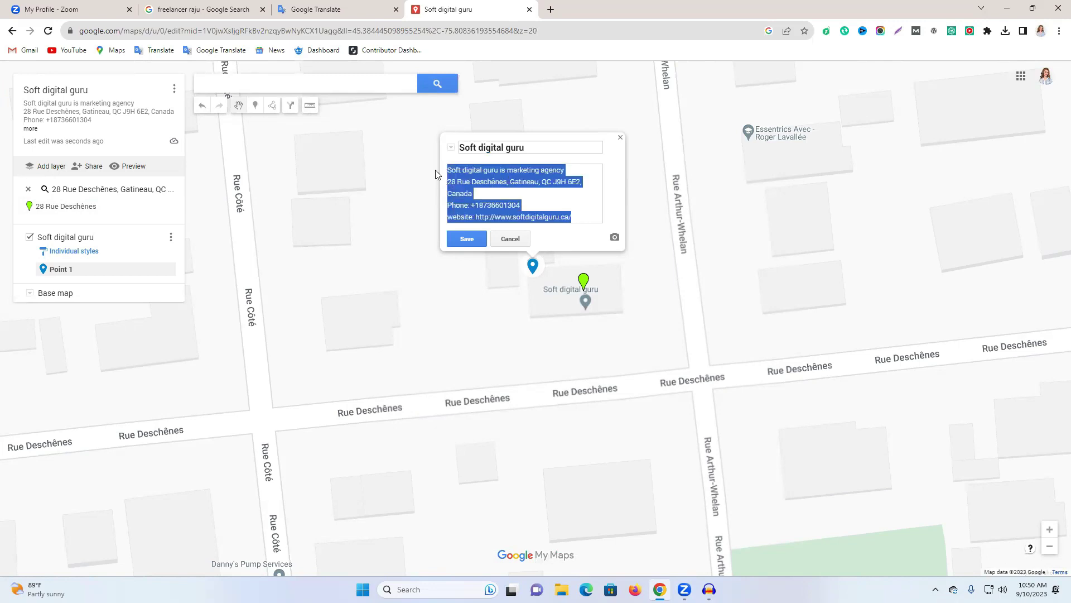
pyautogui.click(614, 240)
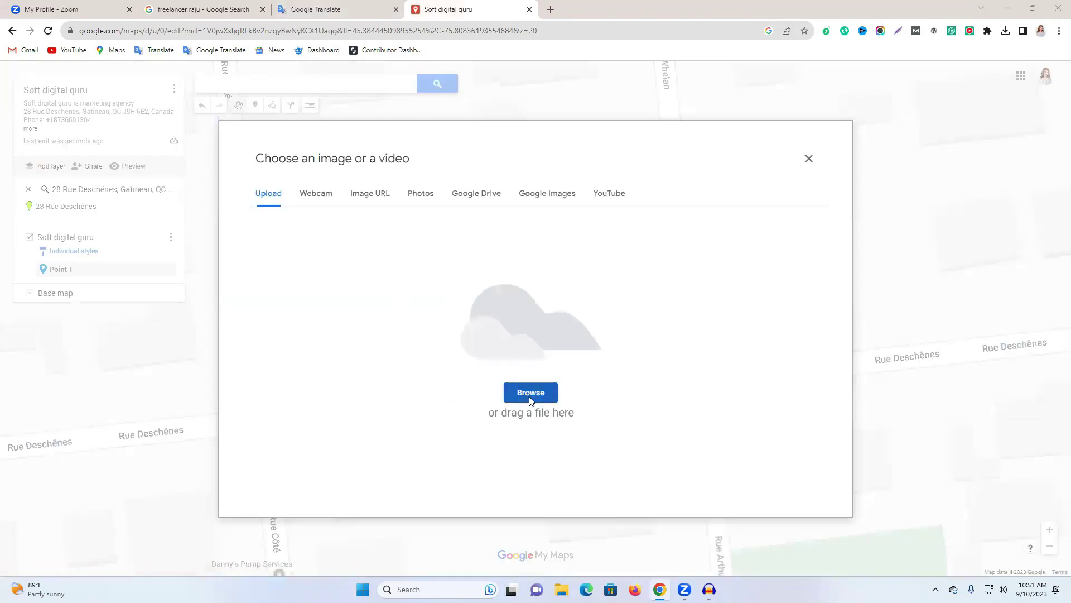
# Upload the New Life logo from Downloads as the marker's photo, save, and verify it.
pyautogui.click(531, 397)
pyautogui.scroll(-6, 190, 187)
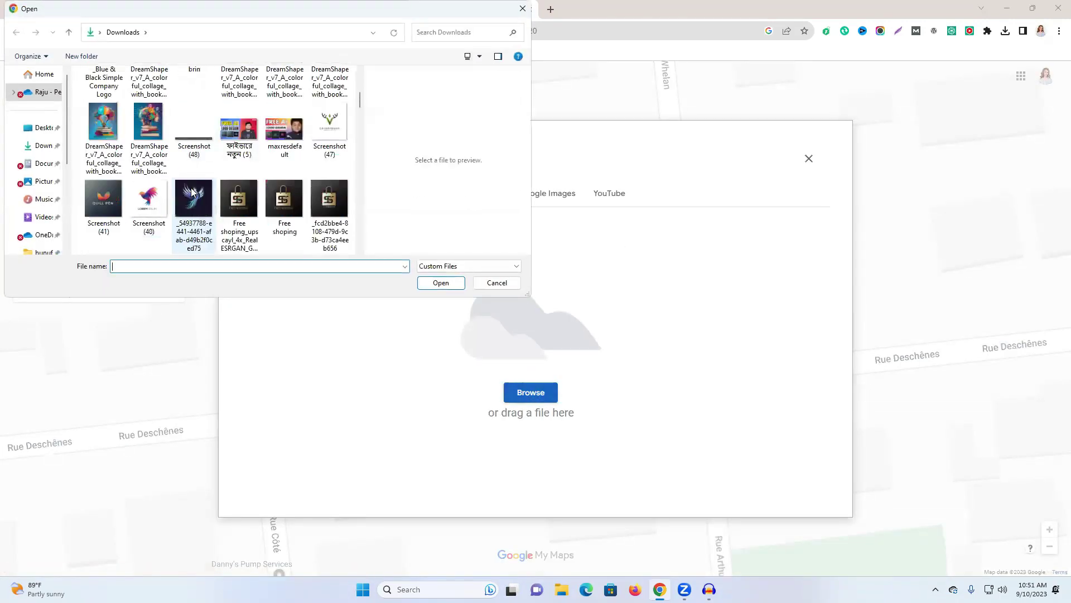
pyautogui.scroll(-10, 192, 192)
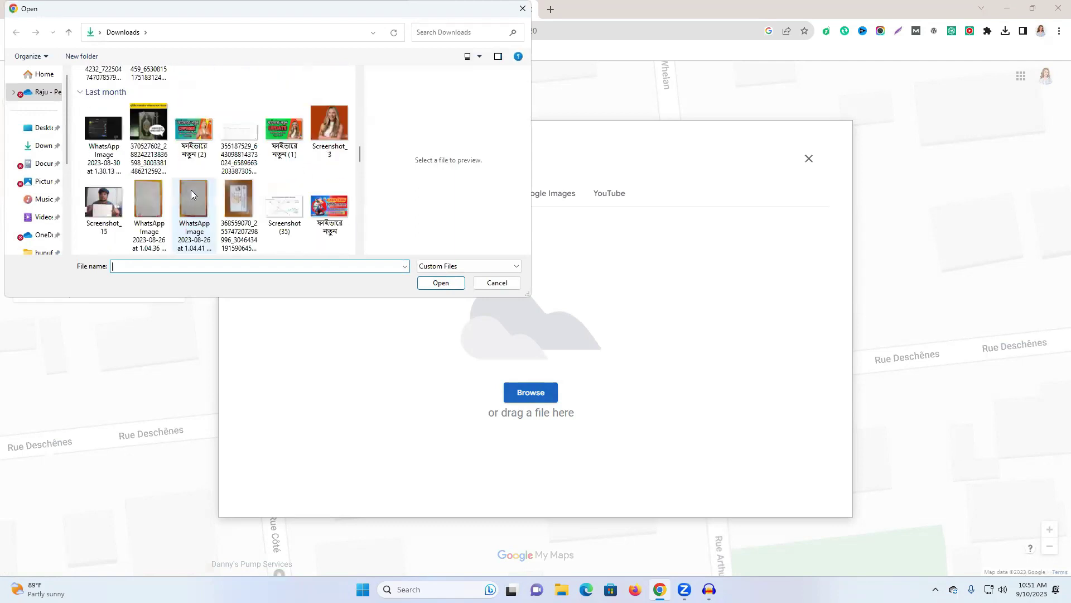
pyautogui.scroll(-10, 191, 195)
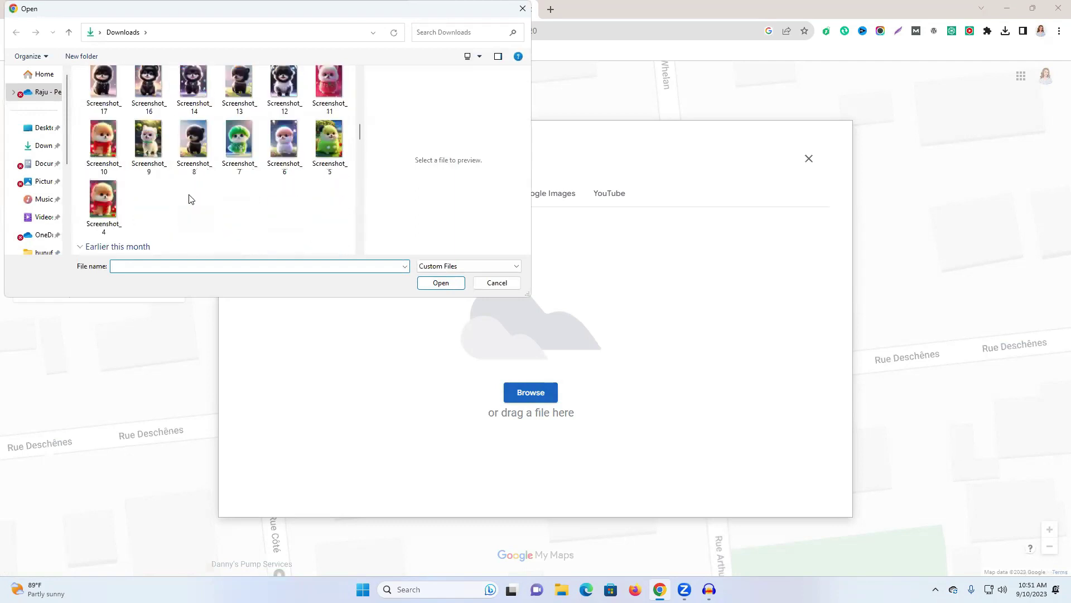
pyautogui.click(149, 118)
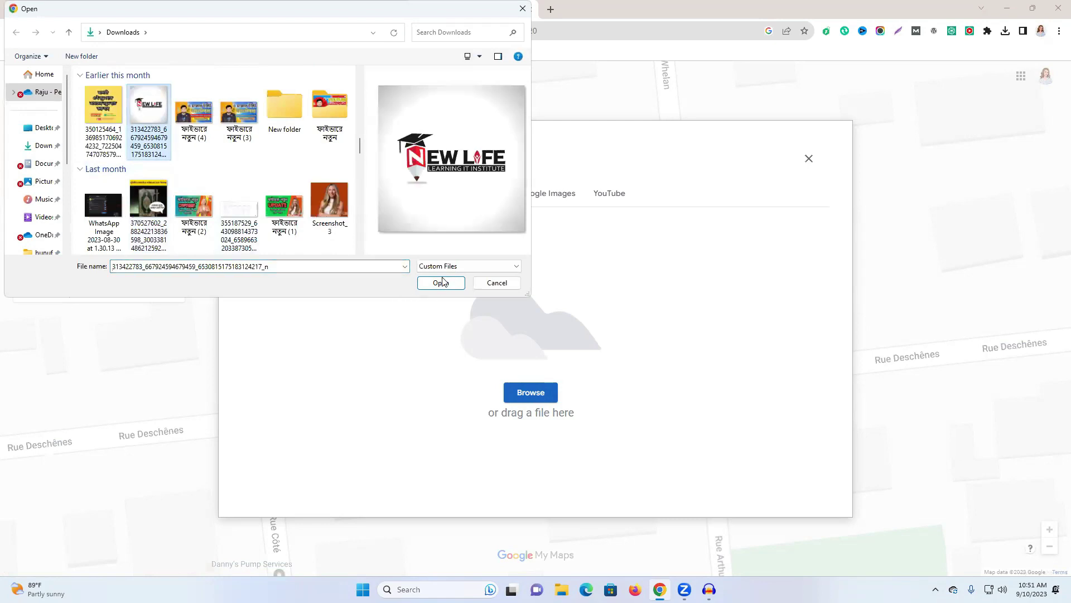
pyautogui.click(445, 282)
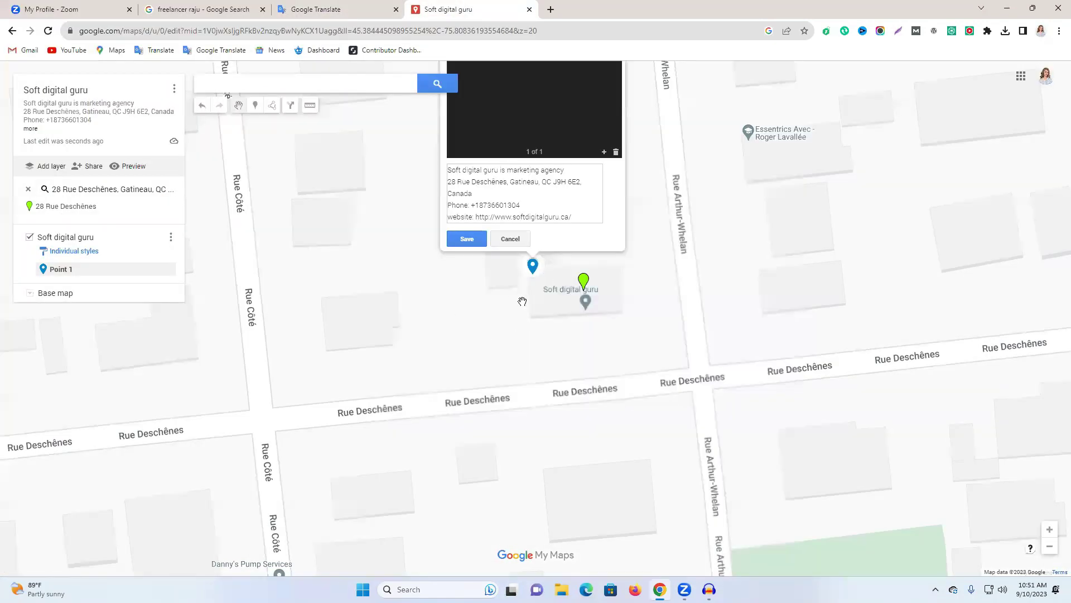
pyautogui.click(467, 240)
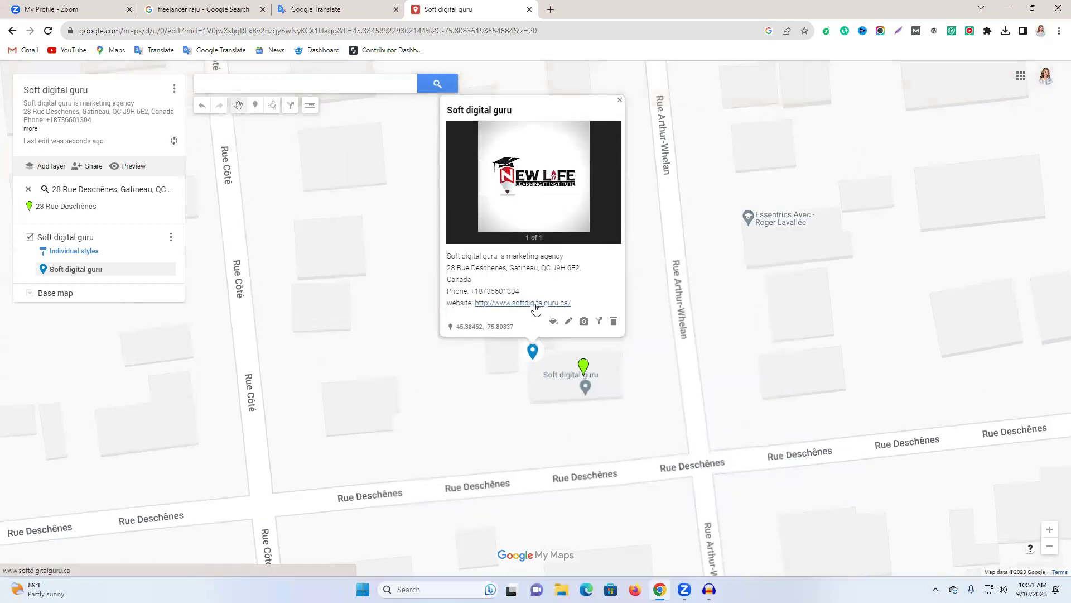
pyautogui.click(486, 396)
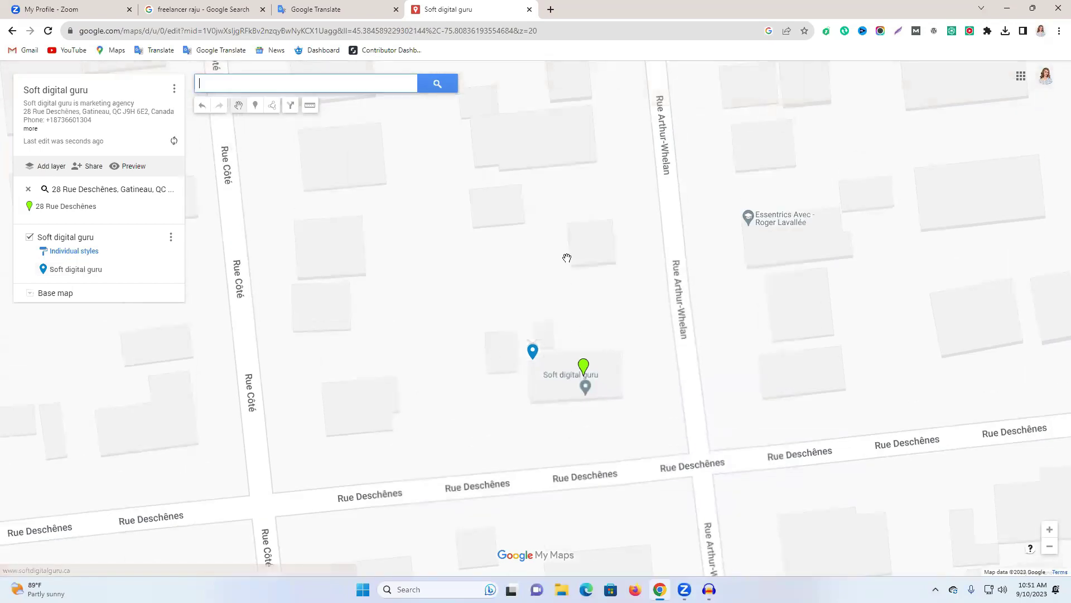
pyautogui.click(533, 351)
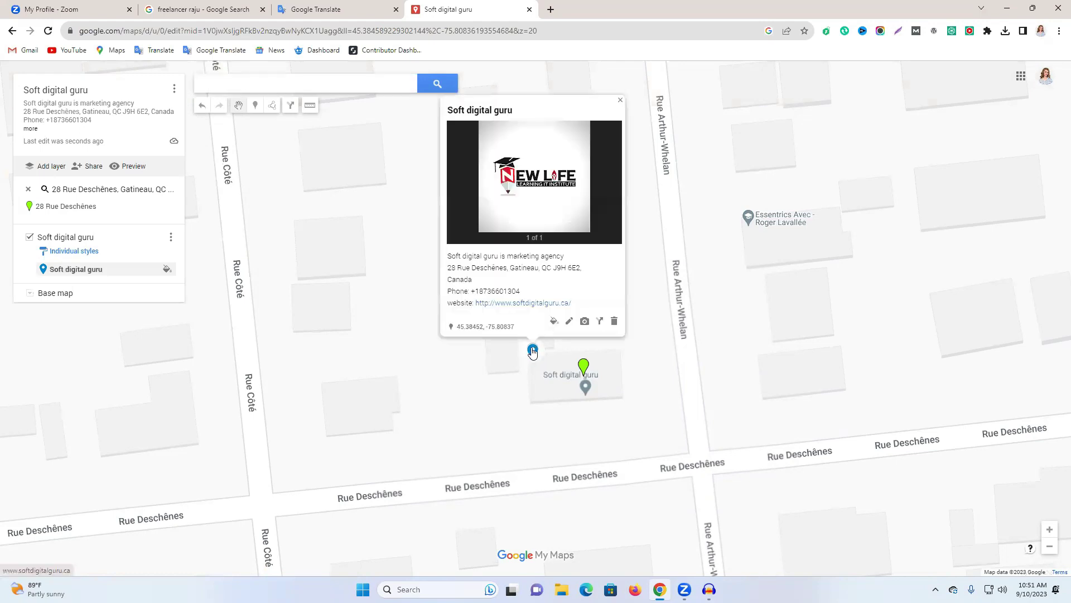
pyautogui.click(665, 359)
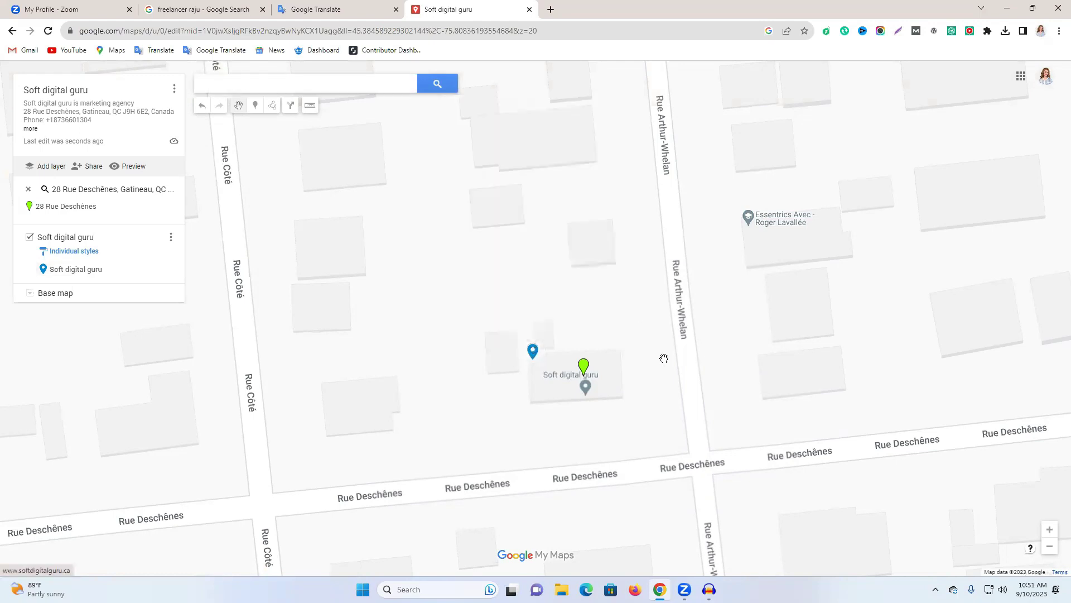
# Drop a second marker near the building, titled 'Soft digital guru' with the agency details.
pyautogui.click(255, 106)
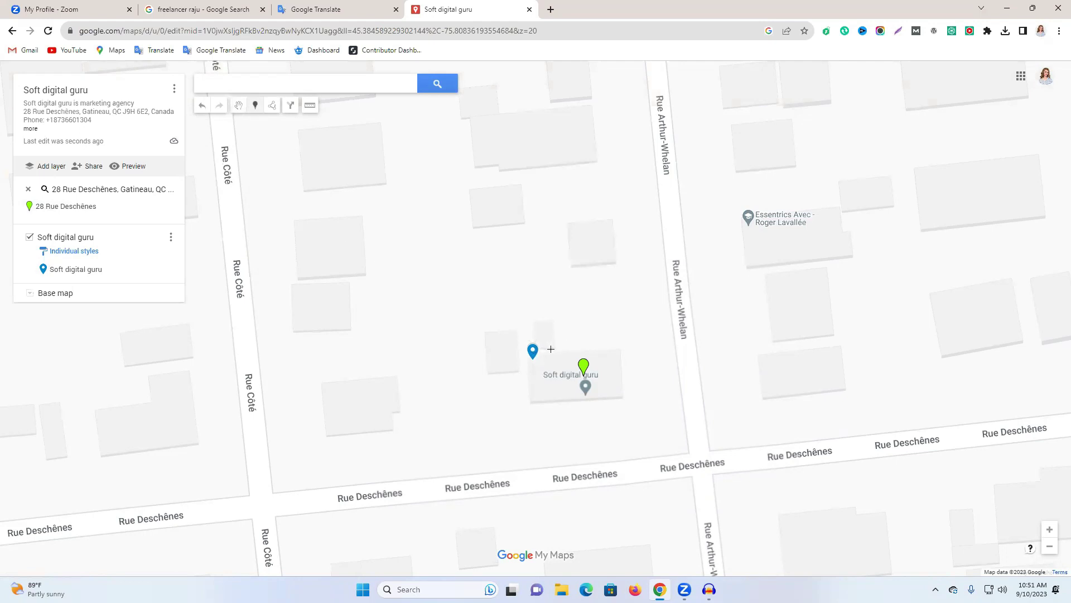
pyautogui.click(551, 349)
pyautogui.click(510, 279)
pyautogui.hotkey('ctrl', 'v')
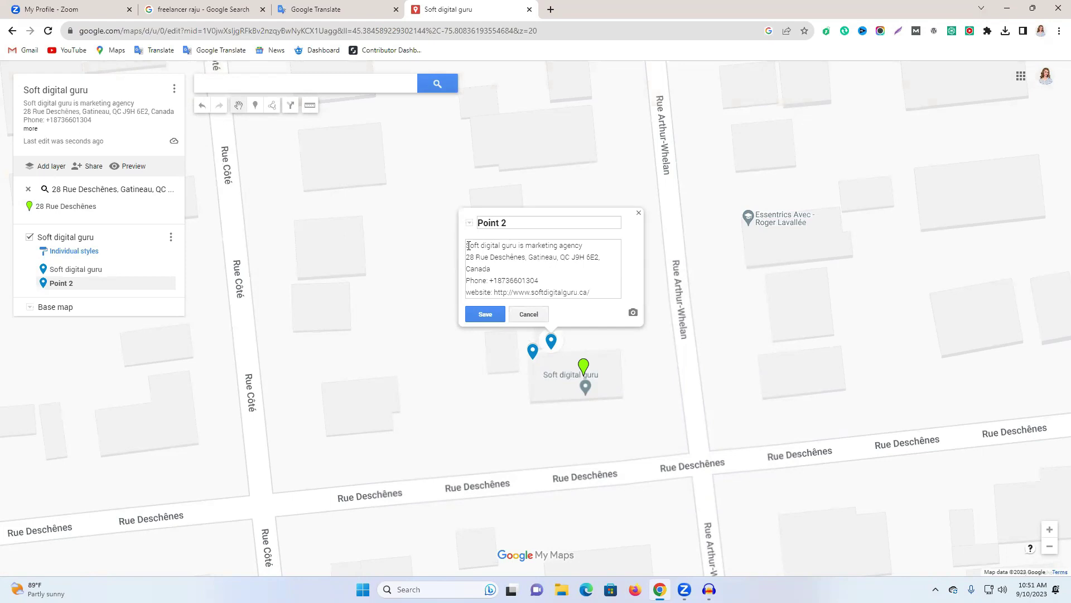
pyautogui.moveTo(466, 244); pyautogui.dragTo(515, 244)
pyautogui.click(515, 227)
pyautogui.hotkey('ctrl', 'a')
pyautogui.hotkey('ctrl', 'v')
pyautogui.moveTo(600, 291); pyautogui.dragTo(443, 247)
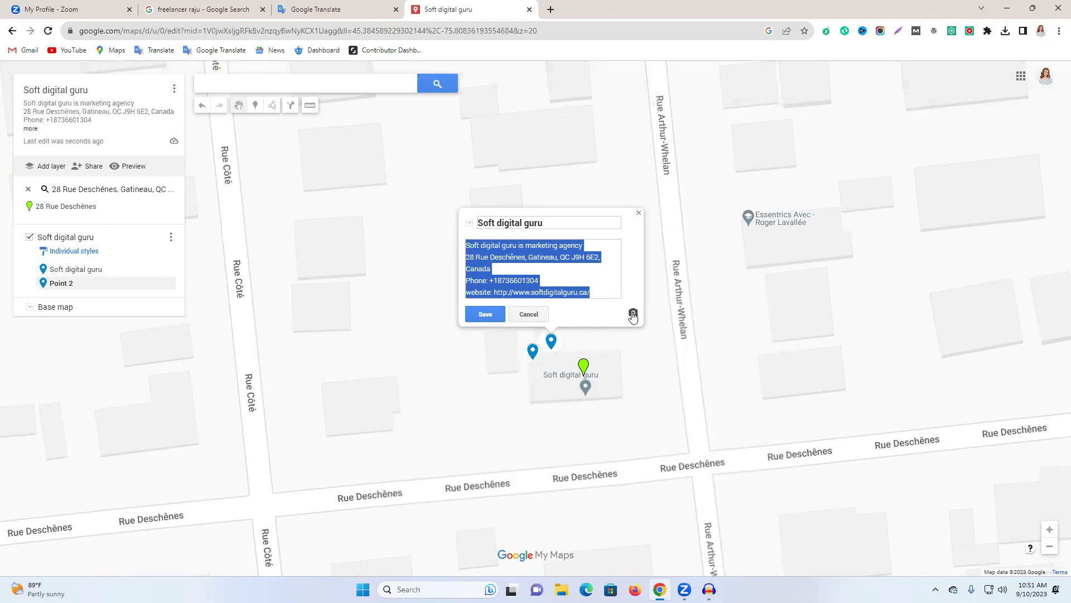
# Attach the logo image file to the second marker and save it.
pyautogui.click(633, 313)
pyautogui.click(522, 394)
pyautogui.scroll(-15, 208, 159)
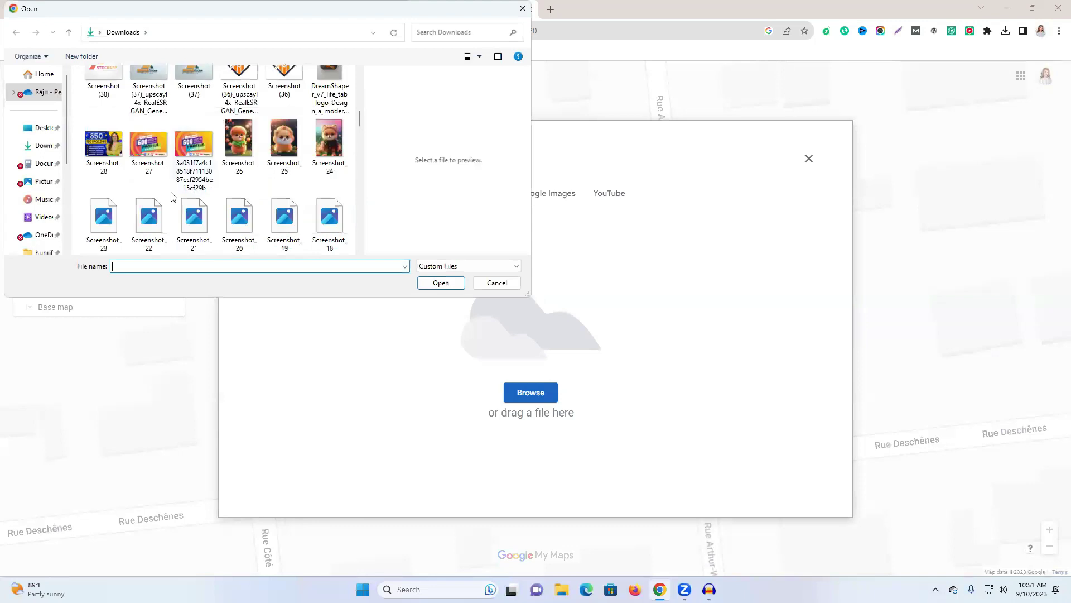
pyautogui.scroll(-15, 171, 198)
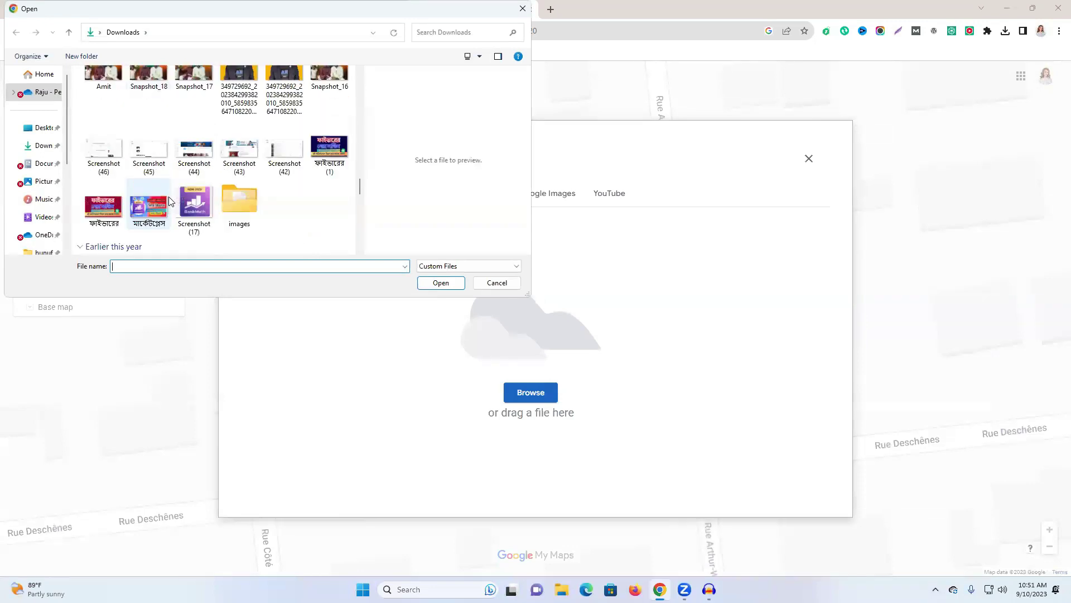
pyautogui.scroll(15, 171, 201)
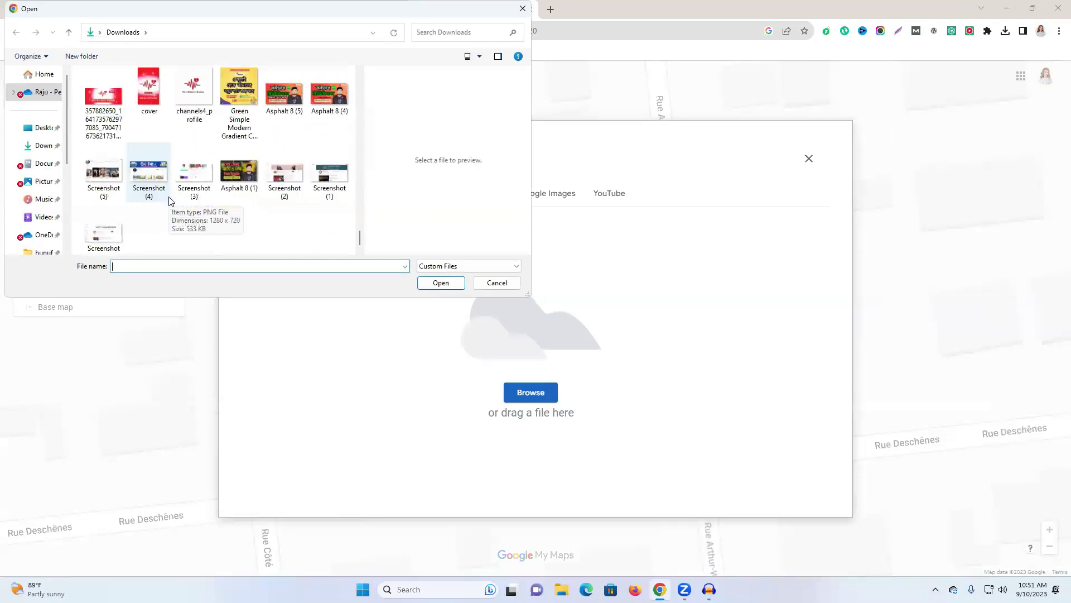
pyautogui.scroll(15, 171, 201)
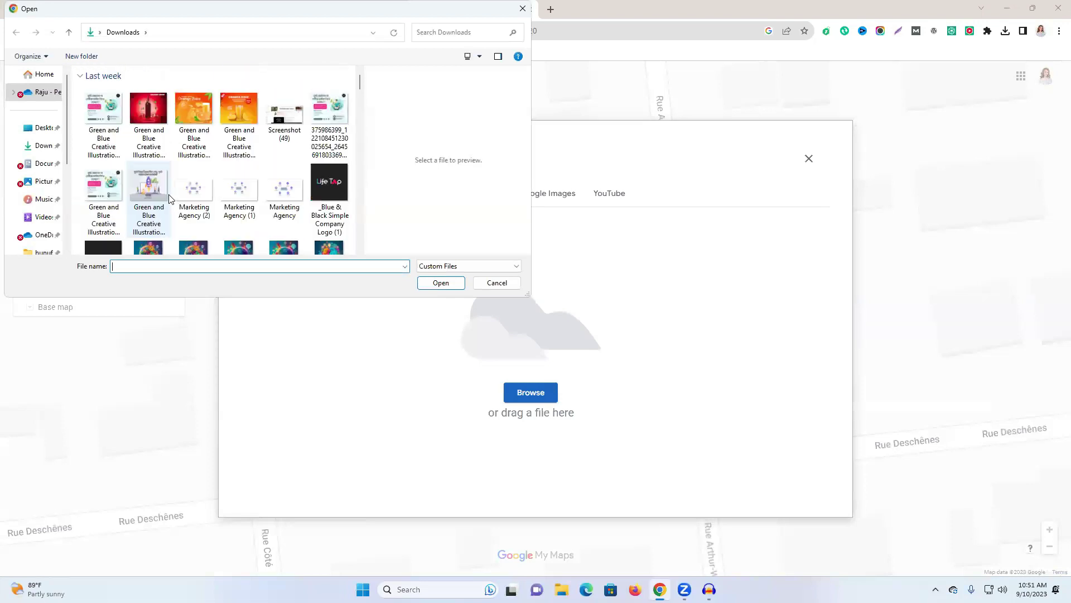
pyautogui.scroll(-15, 171, 198)
pyautogui.scroll(-10, 172, 199)
pyautogui.scroll(15, 172, 199)
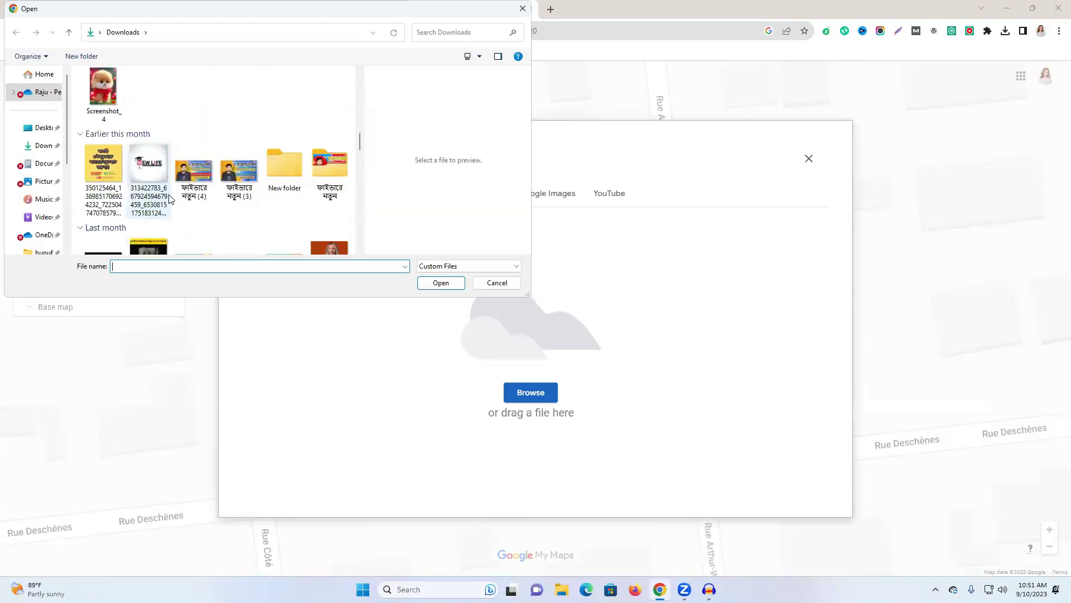
pyautogui.click(162, 165)
pyautogui.click(440, 282)
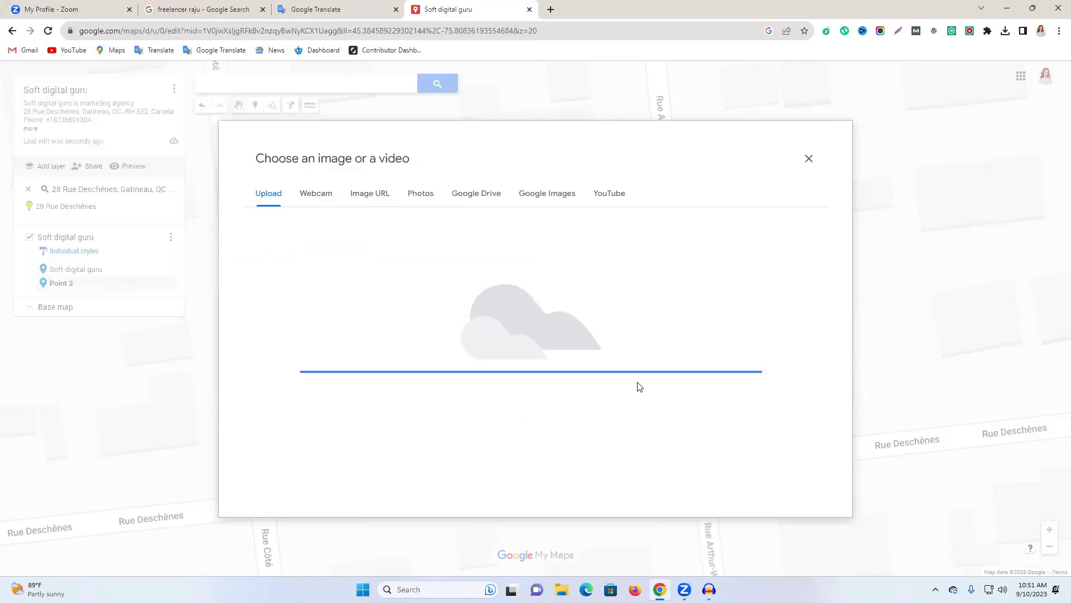
pyautogui.click(486, 315)
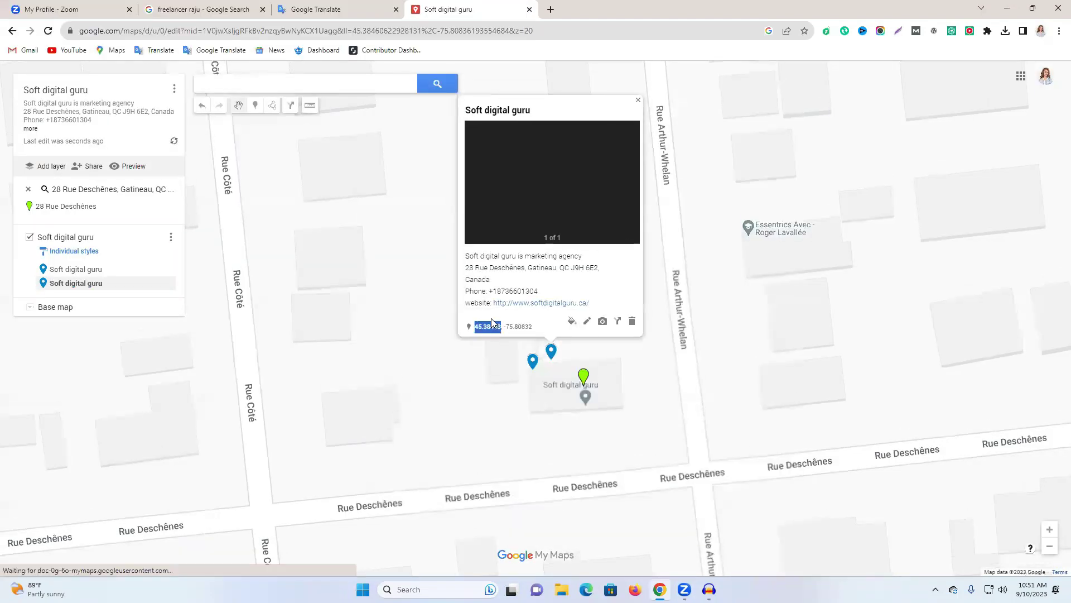
# Drop a third marker with the business details, renaming Point 3 to 'Soft digital guru'.
pyautogui.click(408, 262)
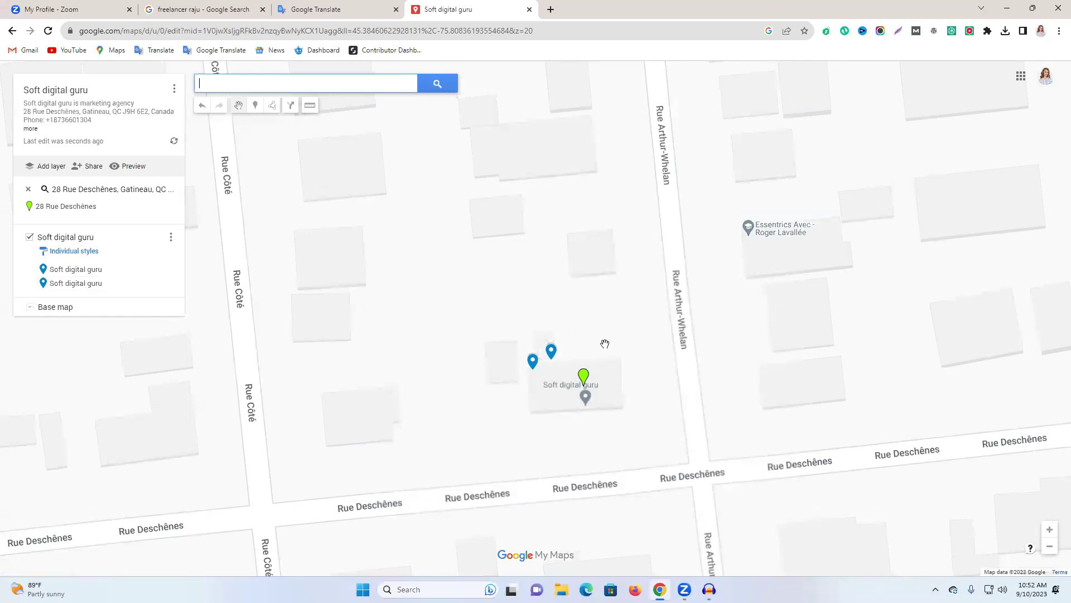
pyautogui.click(255, 106)
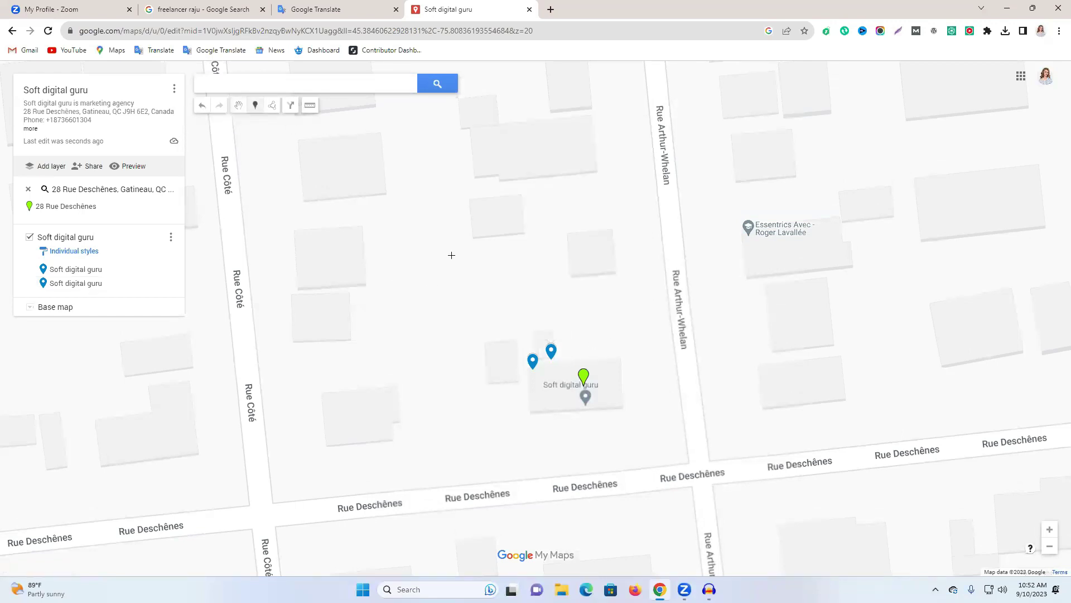
pyautogui.click(569, 344)
pyautogui.press('Tab')
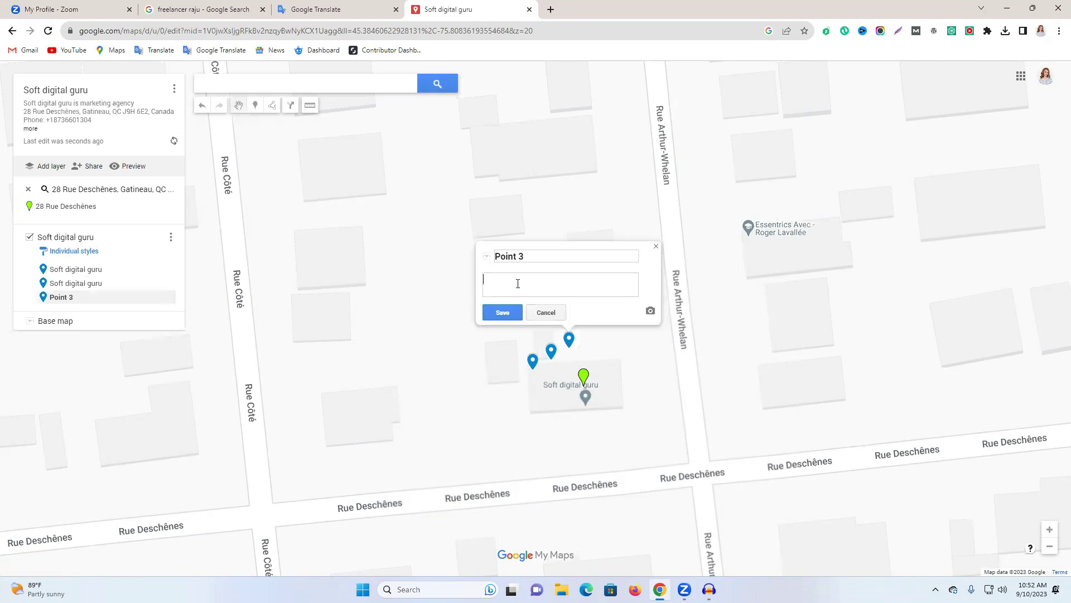
pyautogui.hotkey('ctrl', 'v')
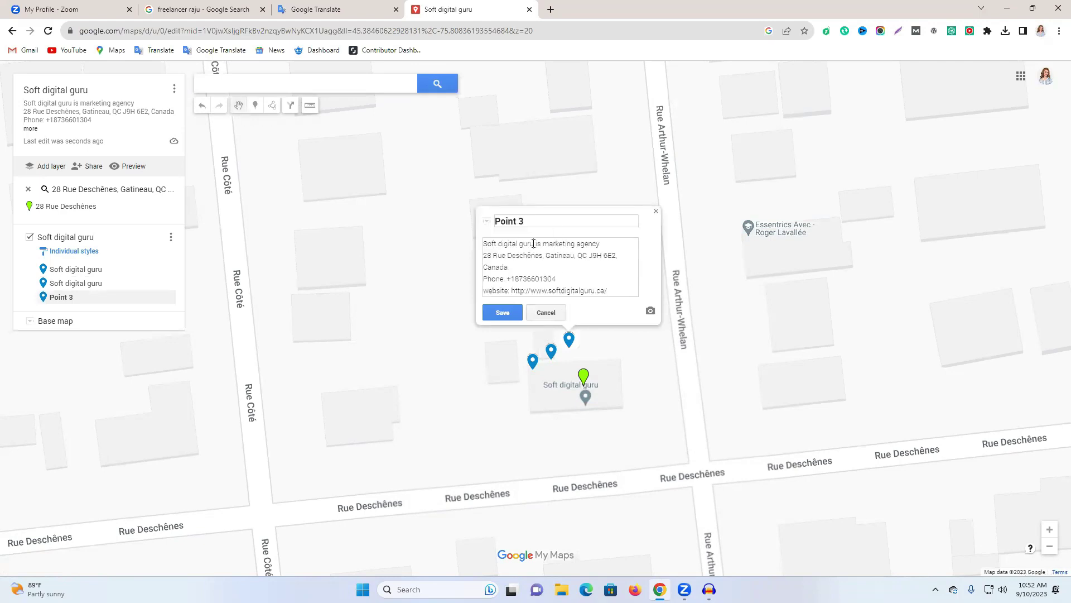
pyautogui.moveTo(534, 244); pyautogui.dragTo(441, 244)
pyautogui.hotkey('ctrl', 'c')
pyautogui.click(543, 220)
pyautogui.hotkey('ctrl', 'a')
pyautogui.hotkey('ctrl', 'v')
# Attach the NEW LIFE logo image to the third marker and save it.
pyautogui.click(653, 315)
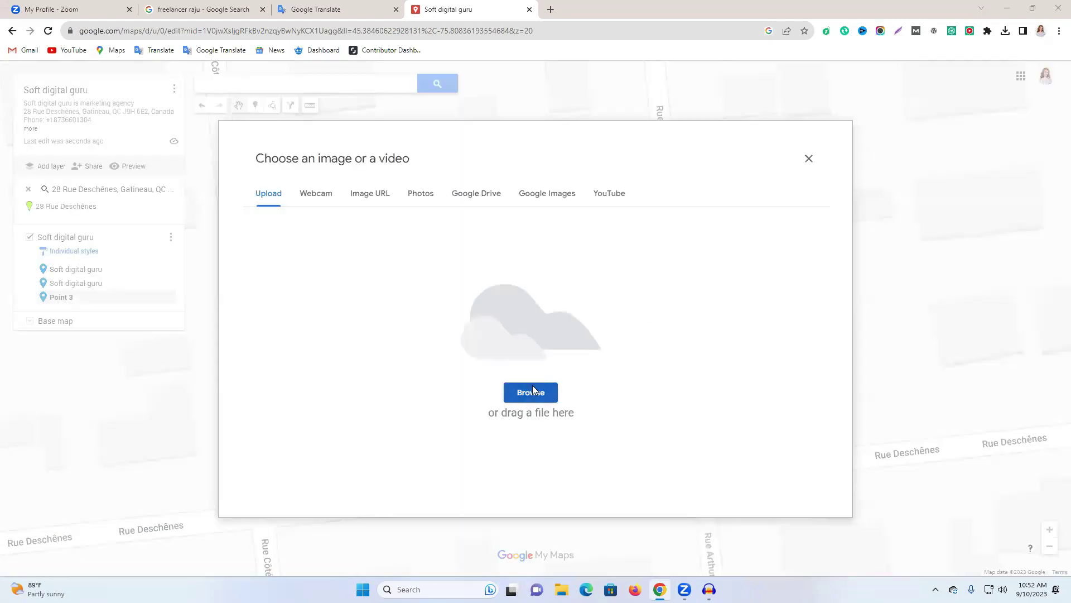
pyautogui.click(532, 390)
pyautogui.scroll(-6, 167, 220)
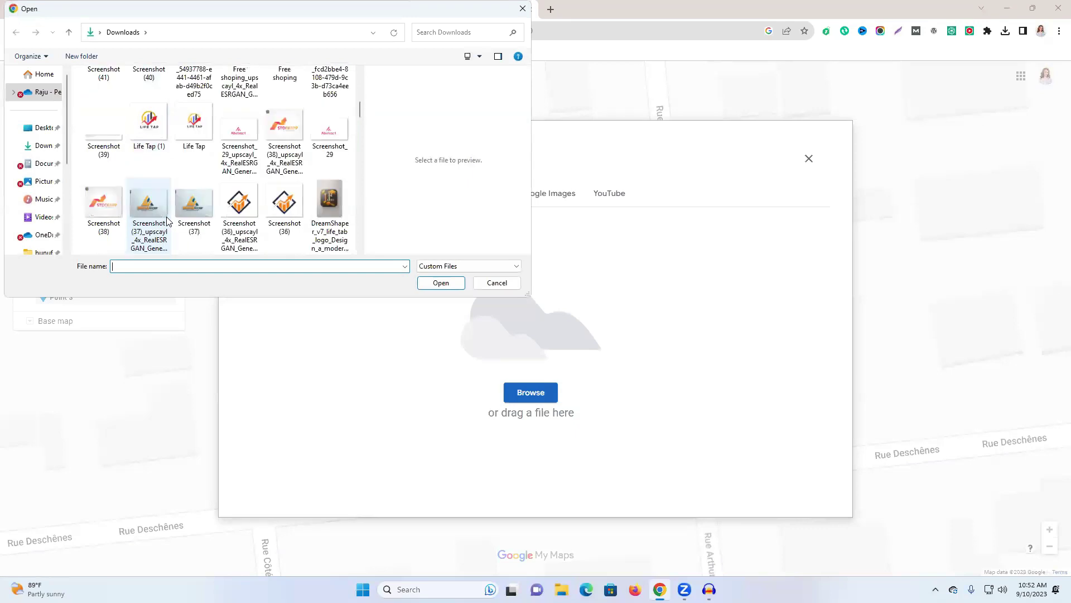
pyautogui.scroll(-10, 167, 221)
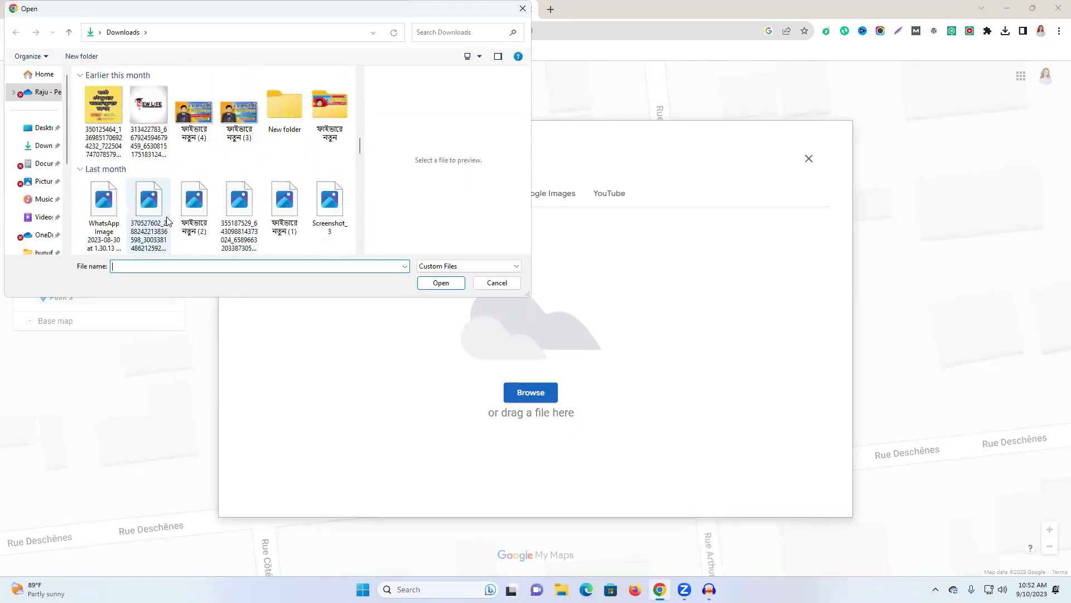
pyautogui.scroll(9, 168, 216)
pyautogui.scroll(3, 167, 216)
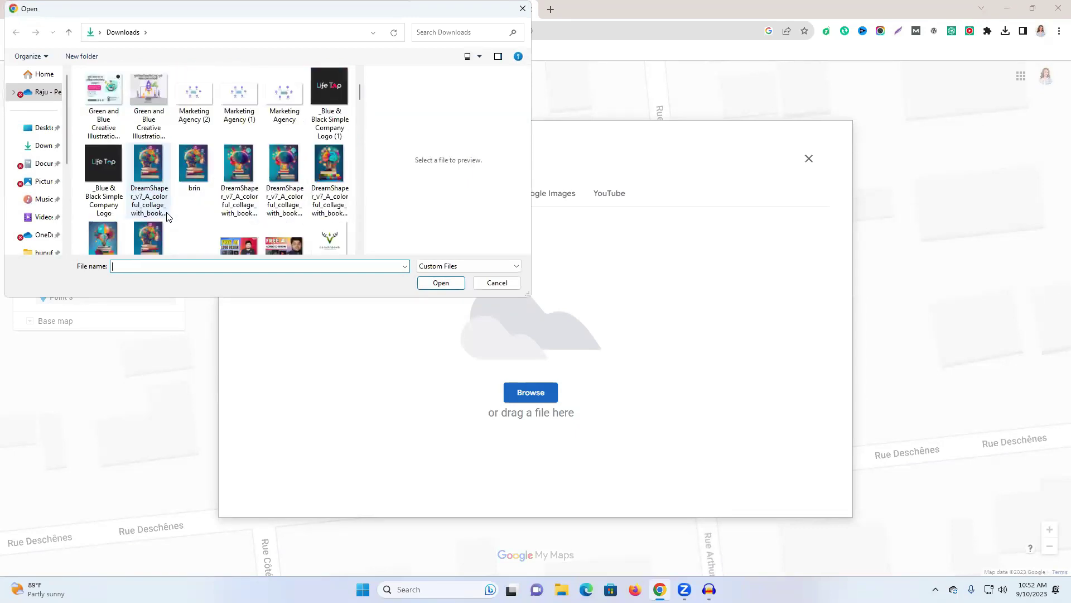
pyautogui.scroll(-1, 168, 216)
pyautogui.scroll(-3, 181, 195)
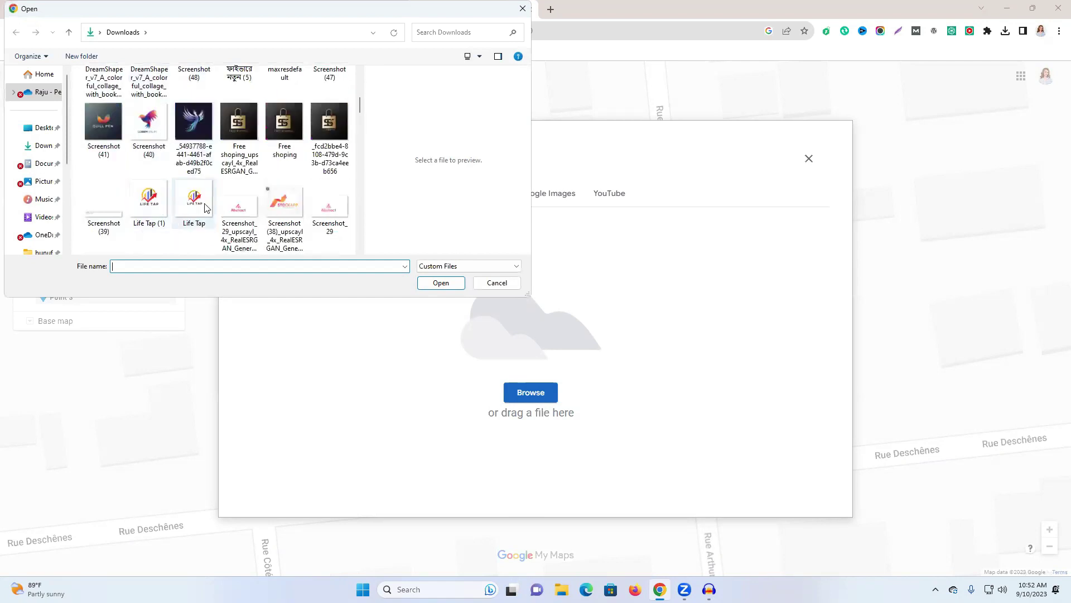
pyautogui.scroll(4, 205, 208)
pyautogui.scroll(-3, 203, 189)
pyautogui.scroll(-10, 211, 196)
pyautogui.scroll(-4, 212, 197)
pyautogui.scroll(12, 211, 195)
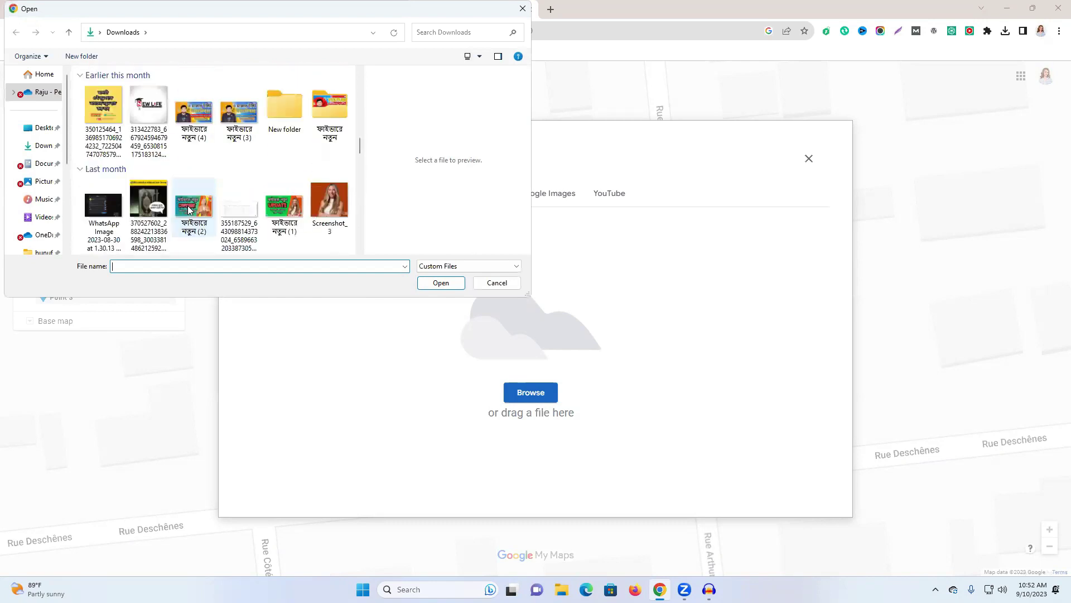
pyautogui.click(148, 106)
pyautogui.click(441, 283)
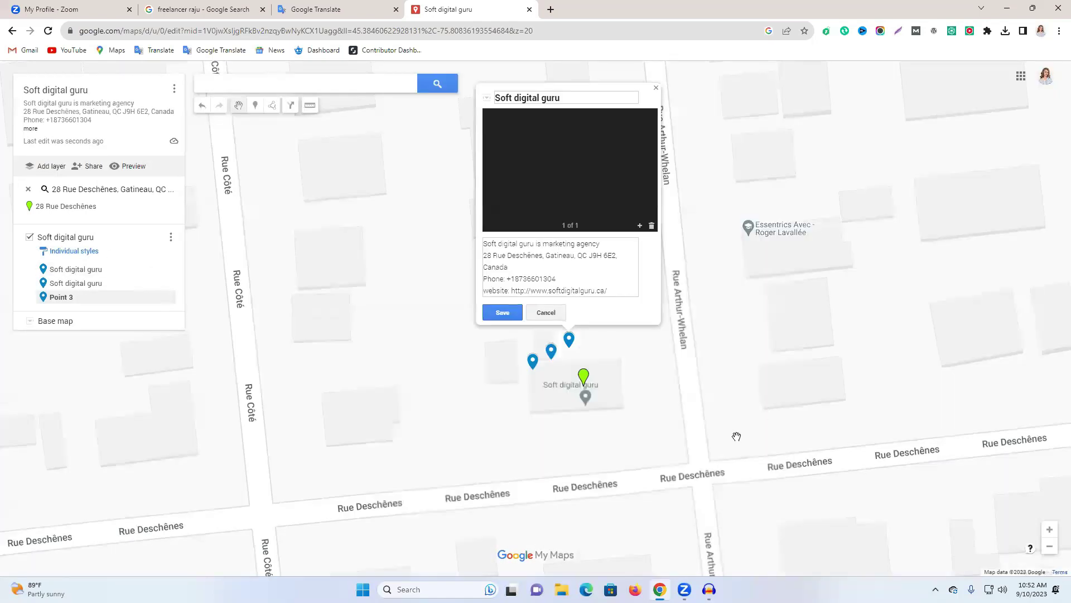
pyautogui.click(501, 315)
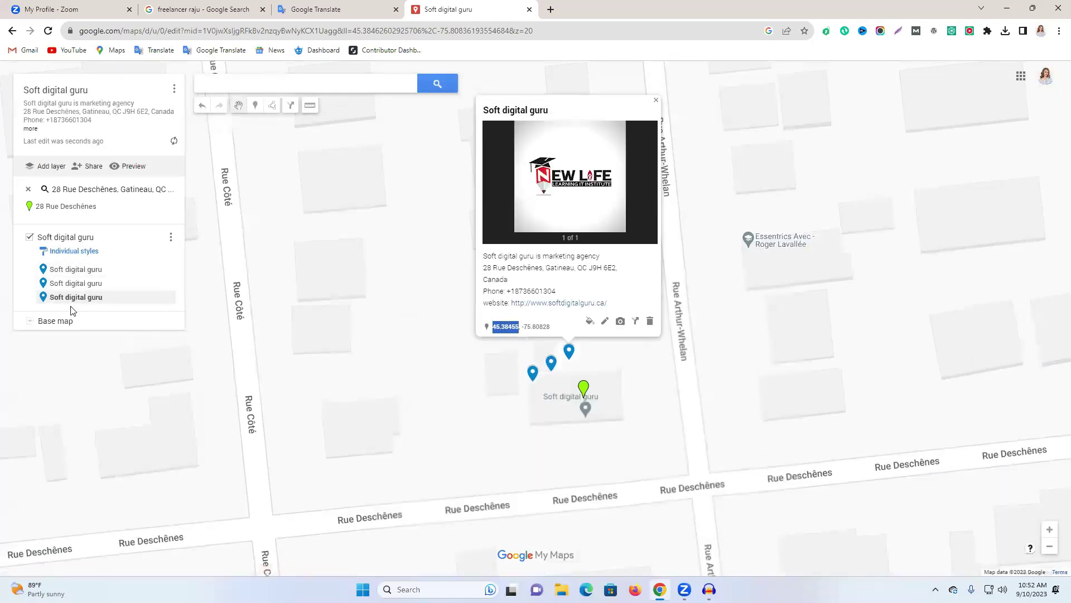
# Drop a fourth marker and rename it from Point 4 to 'Soft digital guru'.
pyautogui.click(255, 105)
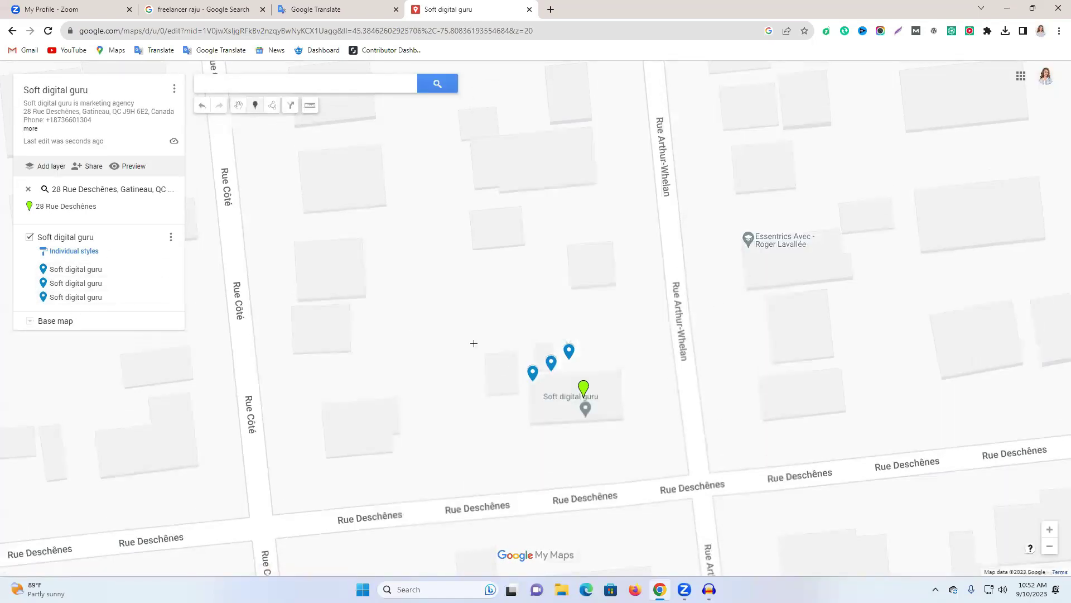
pyautogui.click(478, 327)
pyautogui.hotkey('ctrl', 'v')
pyautogui.tripleClick(483, 302)
pyautogui.hotkey('ctrl', 'v')
# Replace its description with the full business description from Google Translate and save the marker.
pyautogui.hotkey('ctrl', 'shift', 'Tab')
pyautogui.moveTo(360, 223); pyautogui.dragTo(184, 175)
pyautogui.hotkey('ctrl', 'c')
pyautogui.click(429, 6)
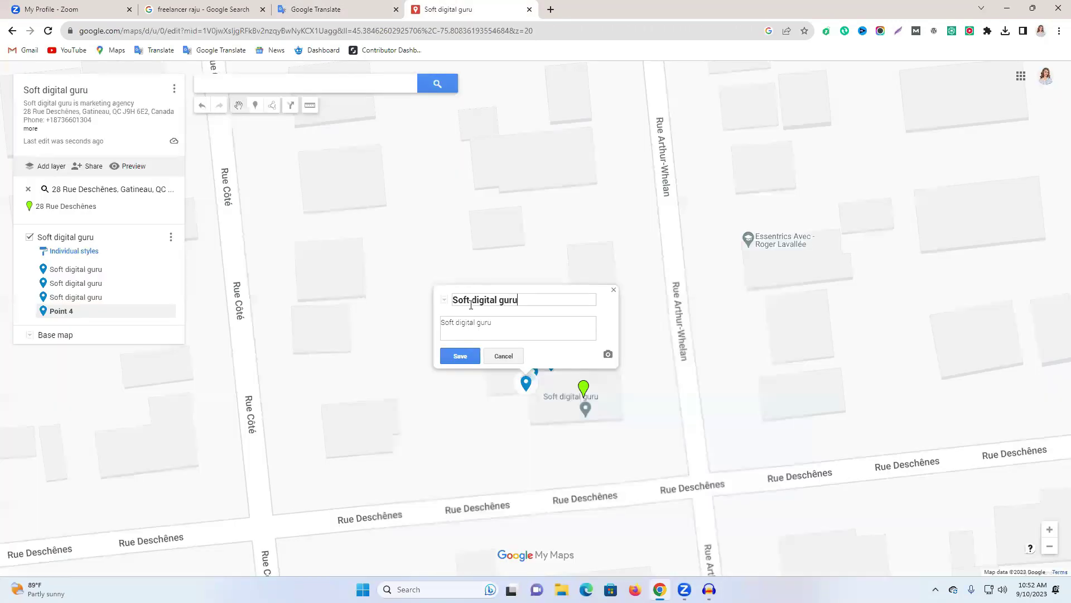
pyautogui.tripleClick(491, 325)
pyautogui.hotkey('ctrl', 'v')
pyautogui.click(460, 355)
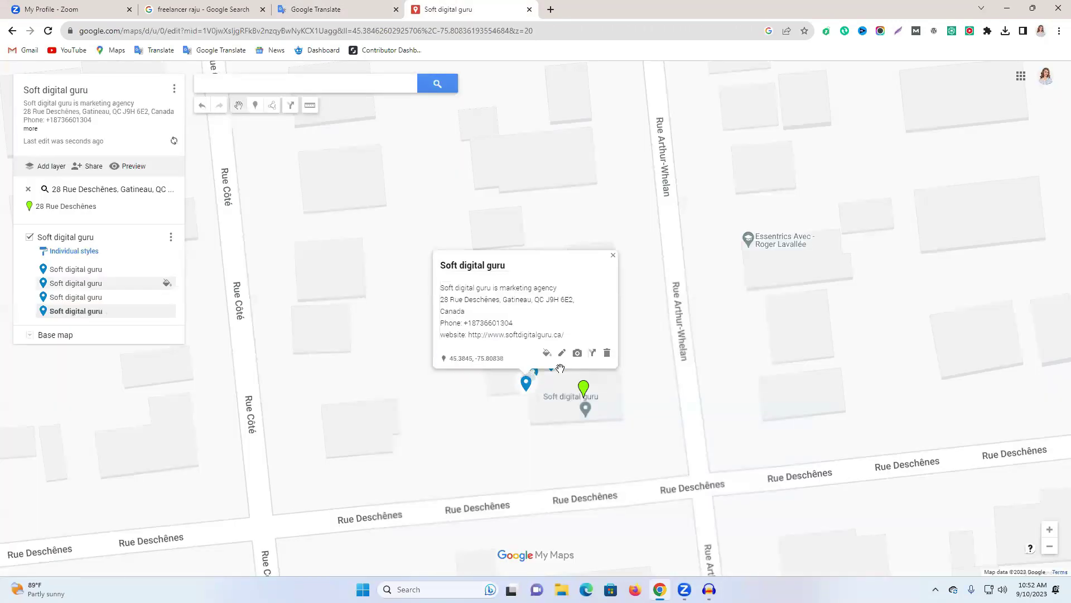
pyautogui.click(430, 367)
pyautogui.click(255, 105)
# Drop a fifth marker, paste the business description, and rename Point 5 to 'Soft digital guru'.
pyautogui.click(601, 366)
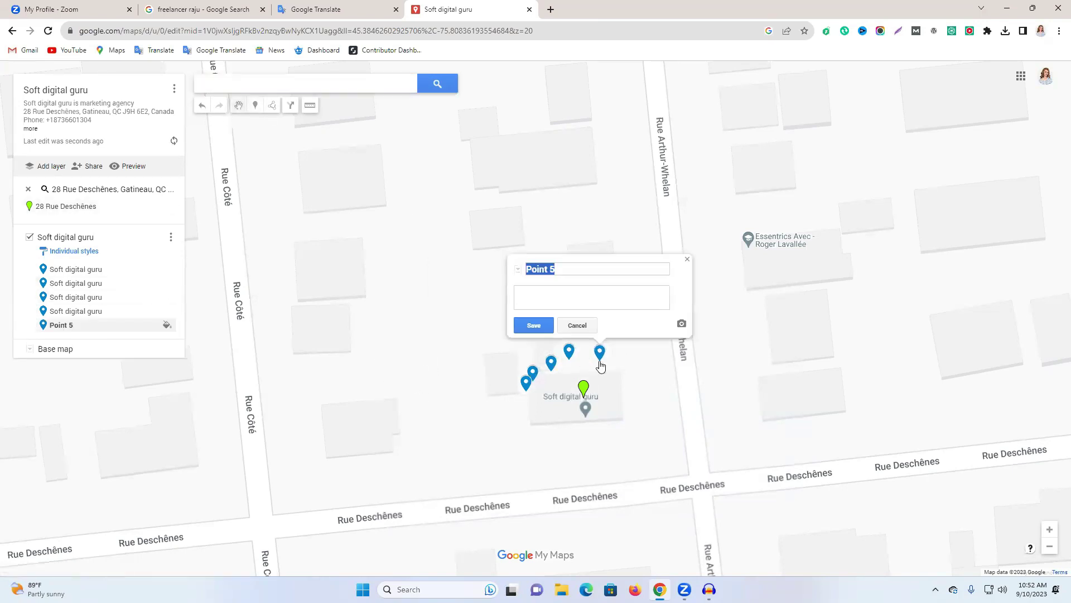
pyautogui.click(574, 296)
pyautogui.hotkey('ctrl', 'v')
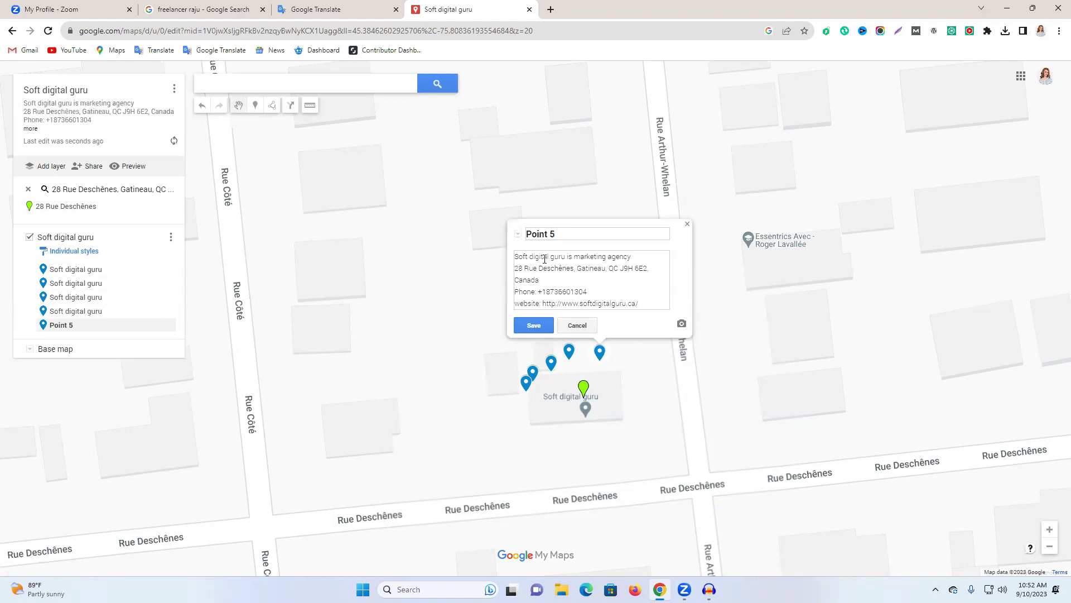
pyautogui.moveTo(565, 256); pyautogui.dragTo(499, 255)
pyautogui.hotkey('ctrl', 'c')
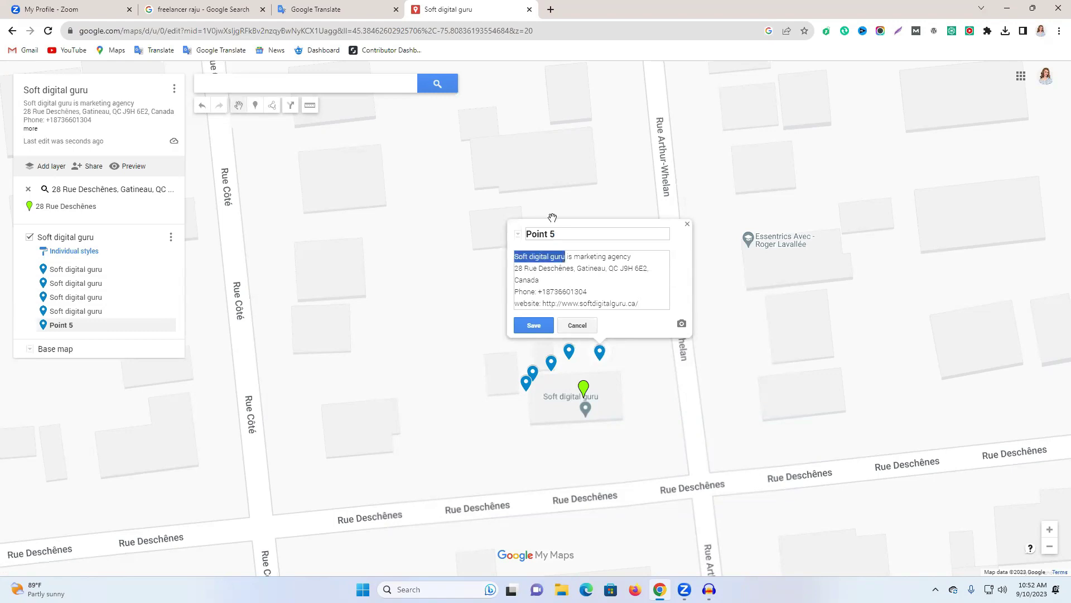
pyautogui.tripleClick(552, 235)
pyautogui.hotkey('ctrl', 'v')
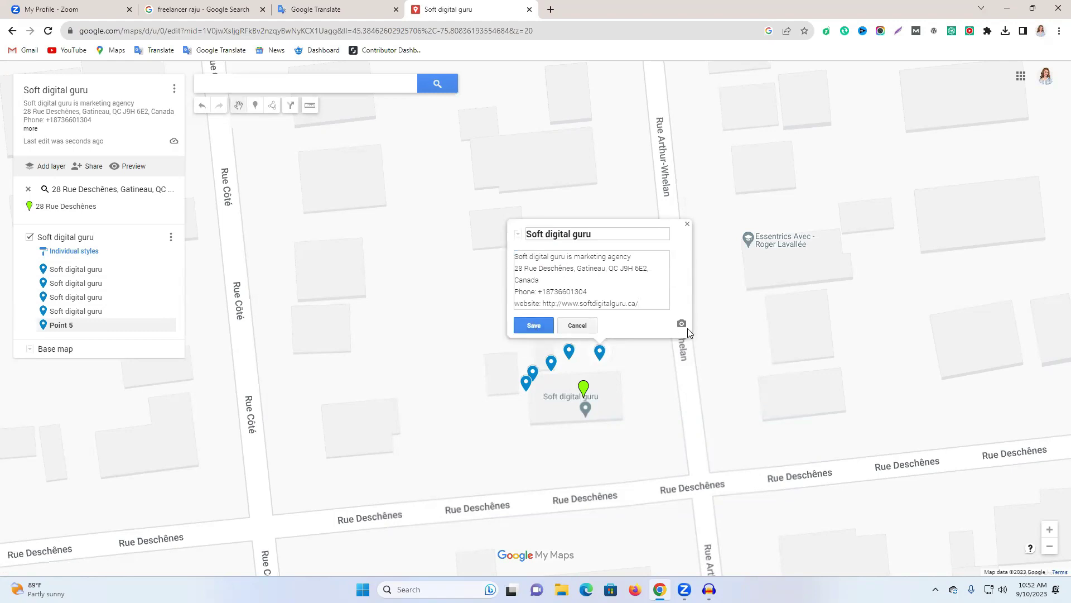
# Upload the NEW LIFE logo image from the computer as the fifth marker's photo.
pyautogui.click(682, 324)
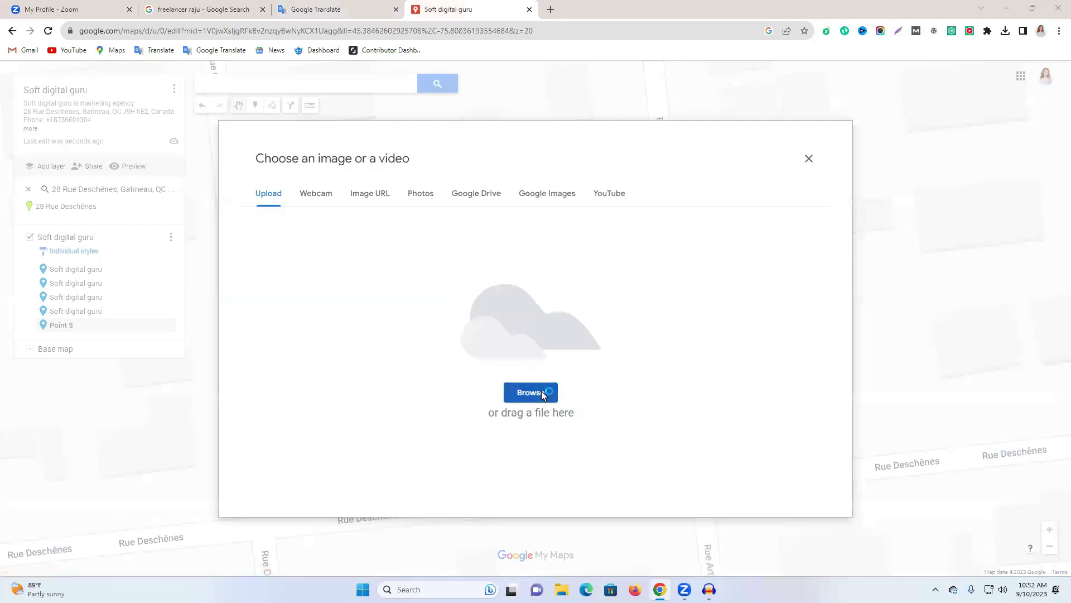
pyautogui.click(544, 393)
pyautogui.scroll(-5, 109, 231)
pyautogui.scroll(-1, 110, 231)
pyautogui.scroll(5, 129, 216)
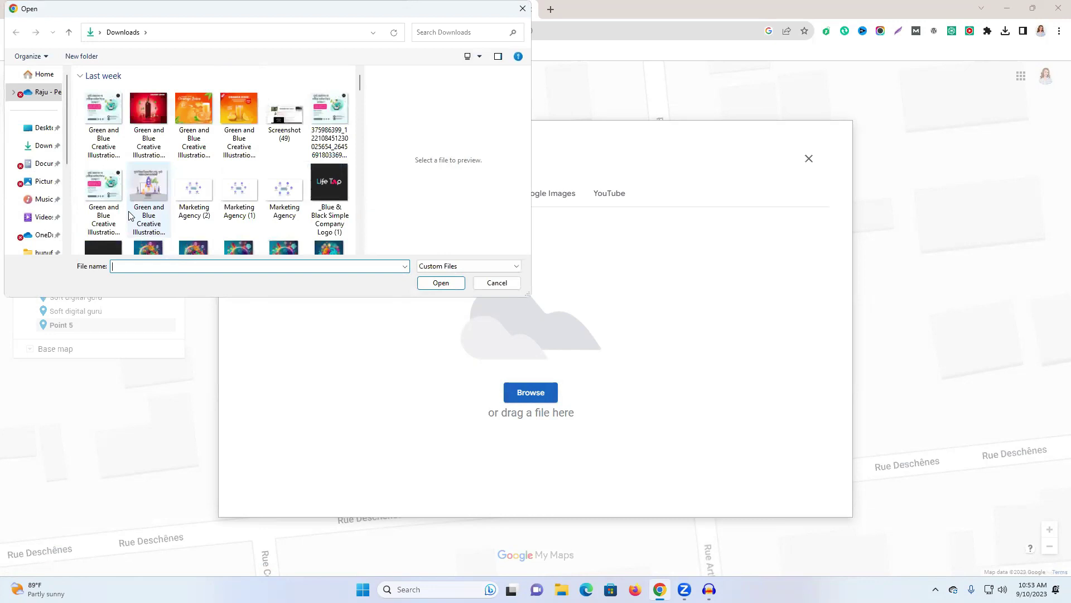
pyautogui.scroll(-15, 129, 215)
pyautogui.scroll(-10, 129, 216)
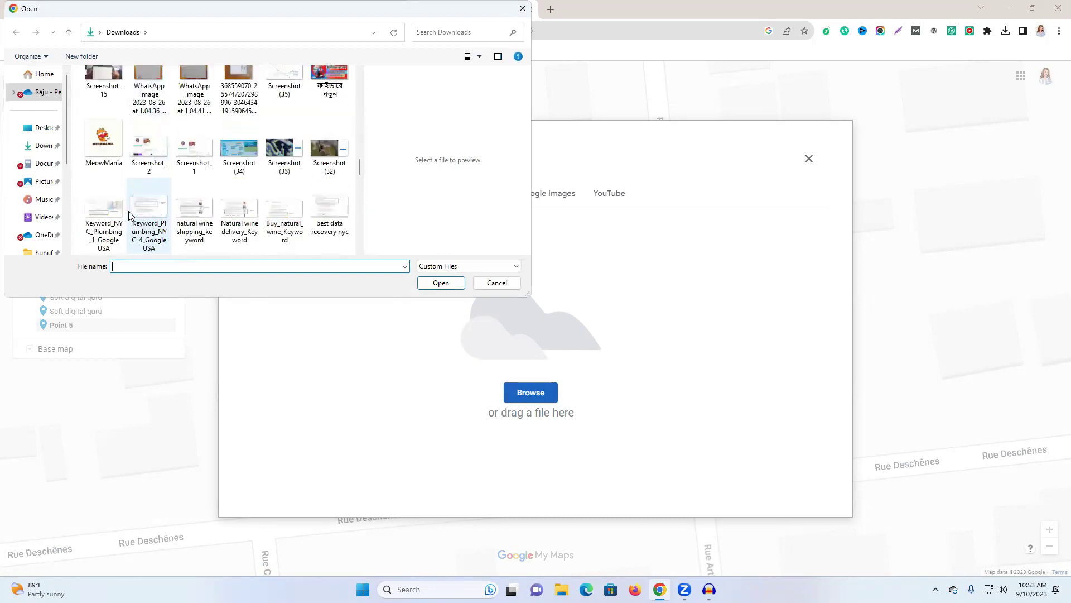
pyautogui.scroll(10, 129, 215)
pyautogui.scroll(8, 129, 215)
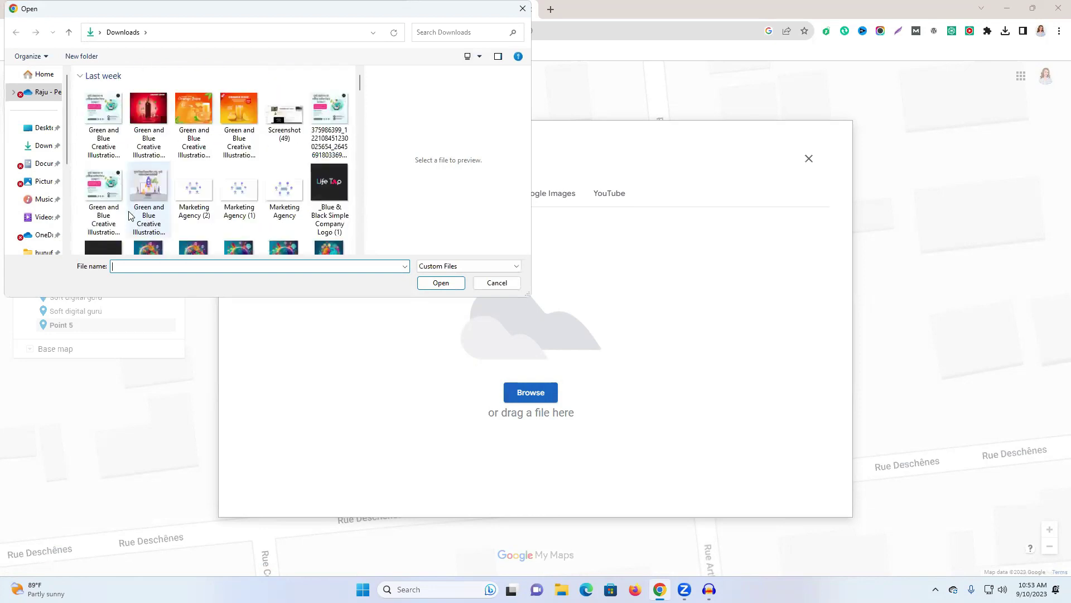
pyautogui.scroll(-10, 129, 216)
pyautogui.click(148, 106)
pyautogui.click(441, 283)
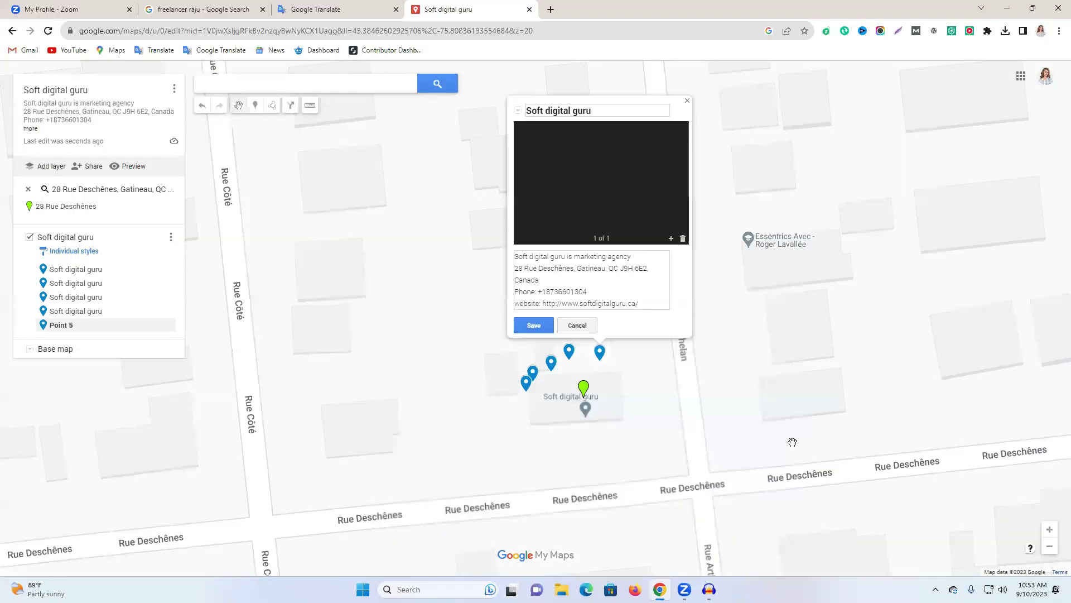
# Save the fifth marker with its logo.
pyautogui.click(534, 325)
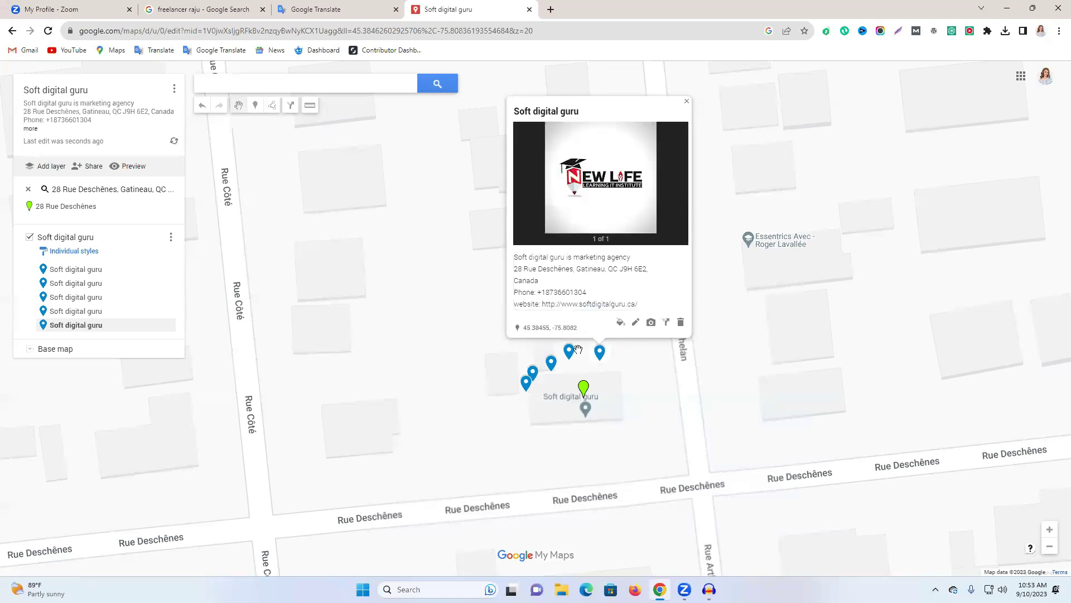
pyautogui.click(569, 353)
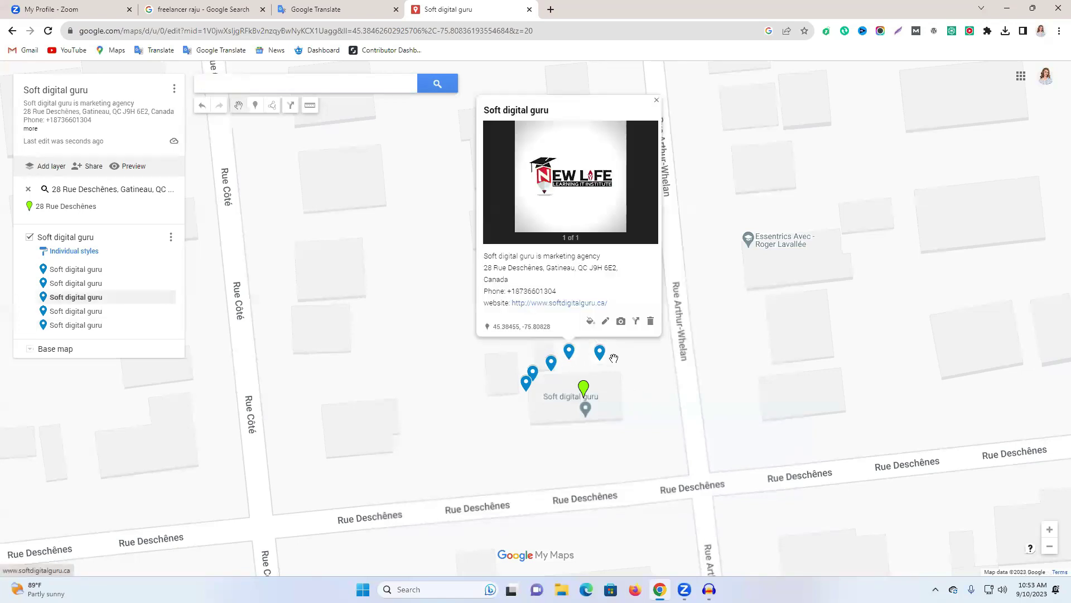
pyautogui.click(255, 105)
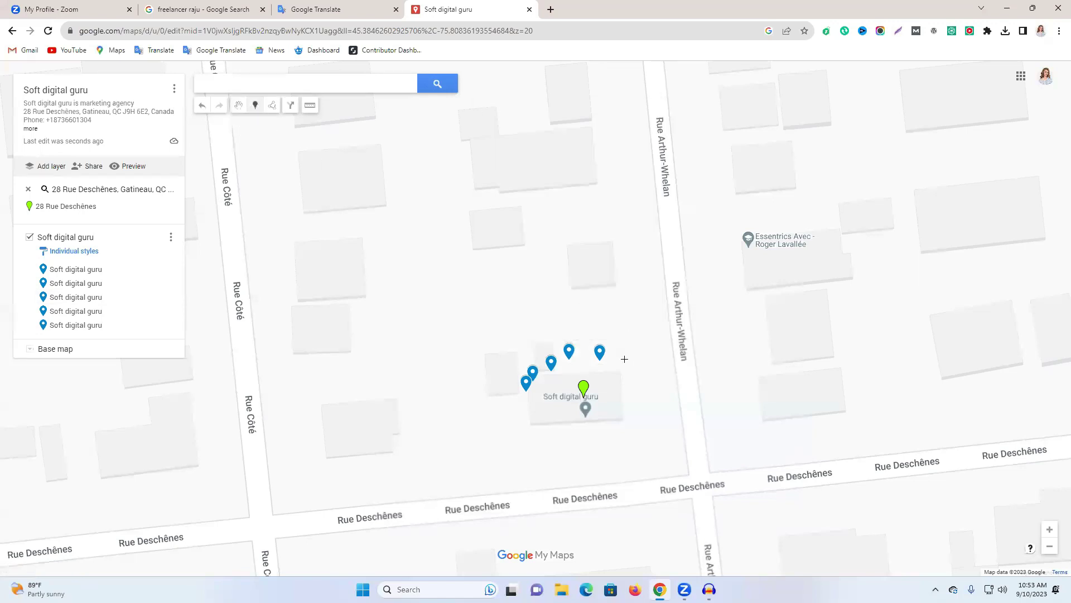
# Drop a sixth marker right of the others and title it 'Soft digital guru'.
pyautogui.click(625, 359)
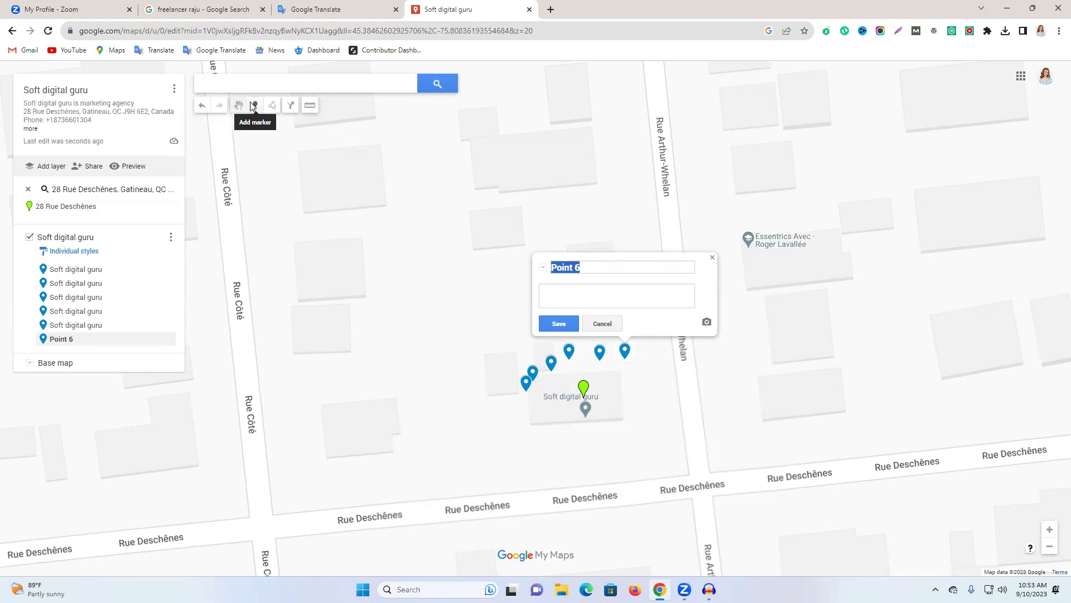
pyautogui.click(582, 286)
pyautogui.hotkey('ctrl', 'v')
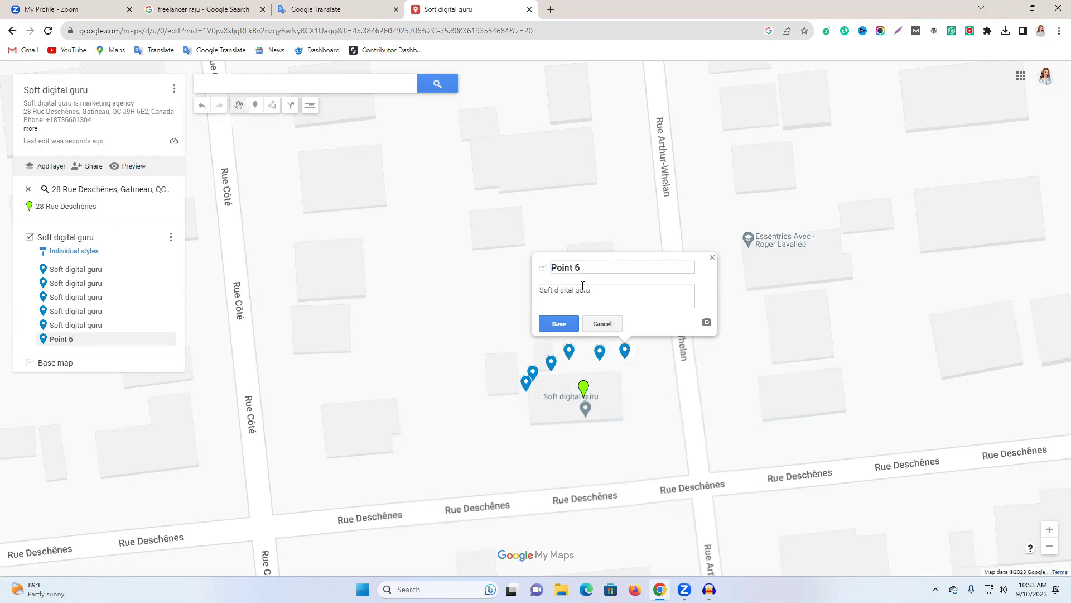
pyautogui.hotkey('ctrl', 'a')
pyautogui.hotkey('ctrl', 'v')
# Replace the sixth marker's description with the full business description from Google Translate.
pyautogui.click(304, 9)
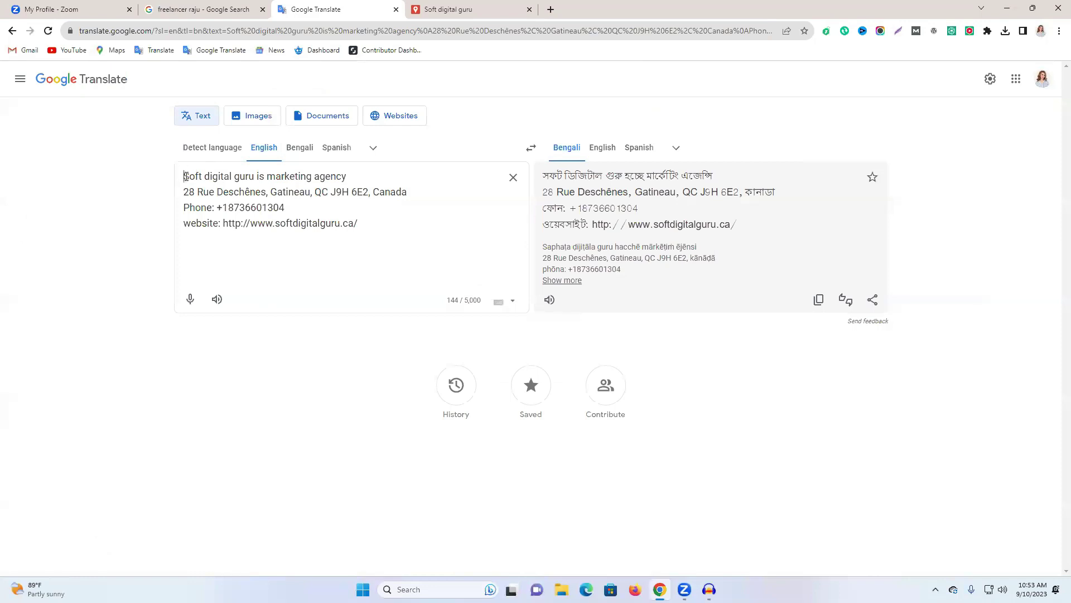
pyautogui.moveTo(185, 176); pyautogui.dragTo(461, 251)
pyautogui.click(448, 8)
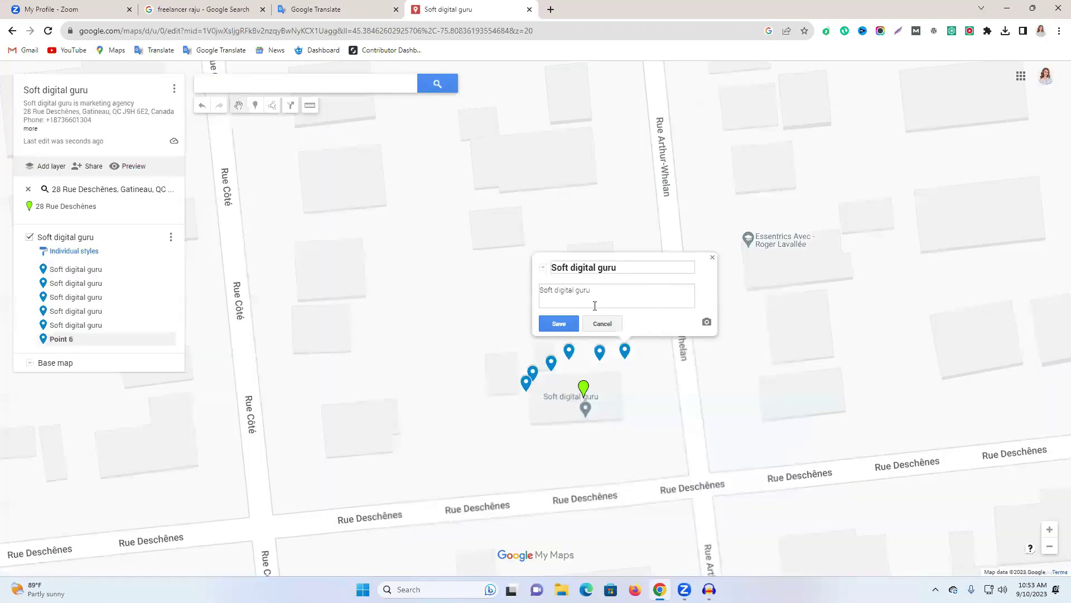
pyautogui.hotkey('ctrl', 'a')
pyautogui.hotkey('ctrl', 'v')
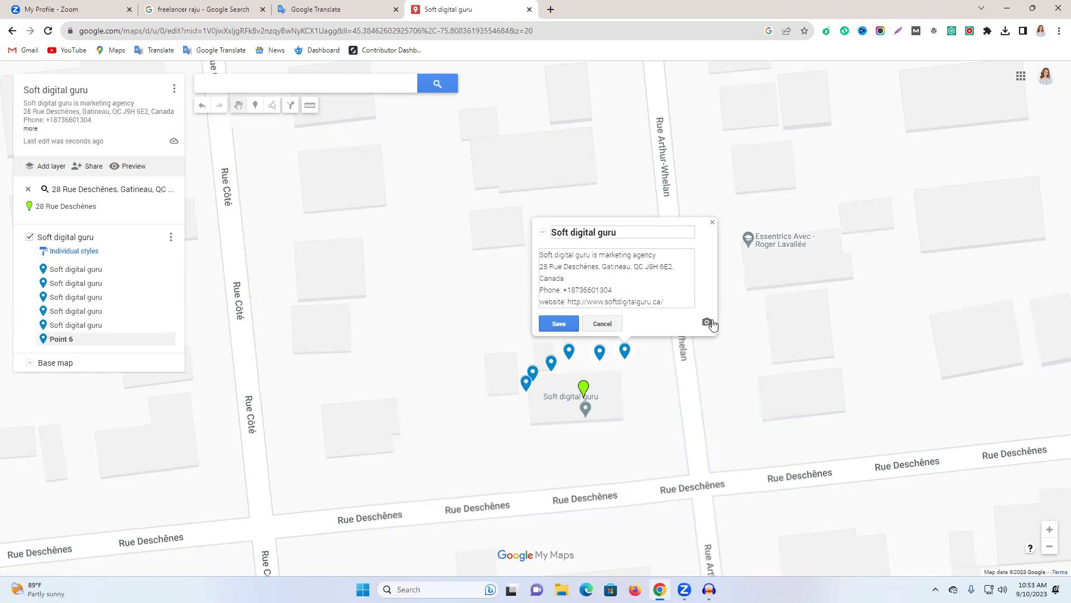
# Attach the NEW LIFE logo image to the sixth marker and save it.
pyautogui.click(707, 322)
pyautogui.click(522, 391)
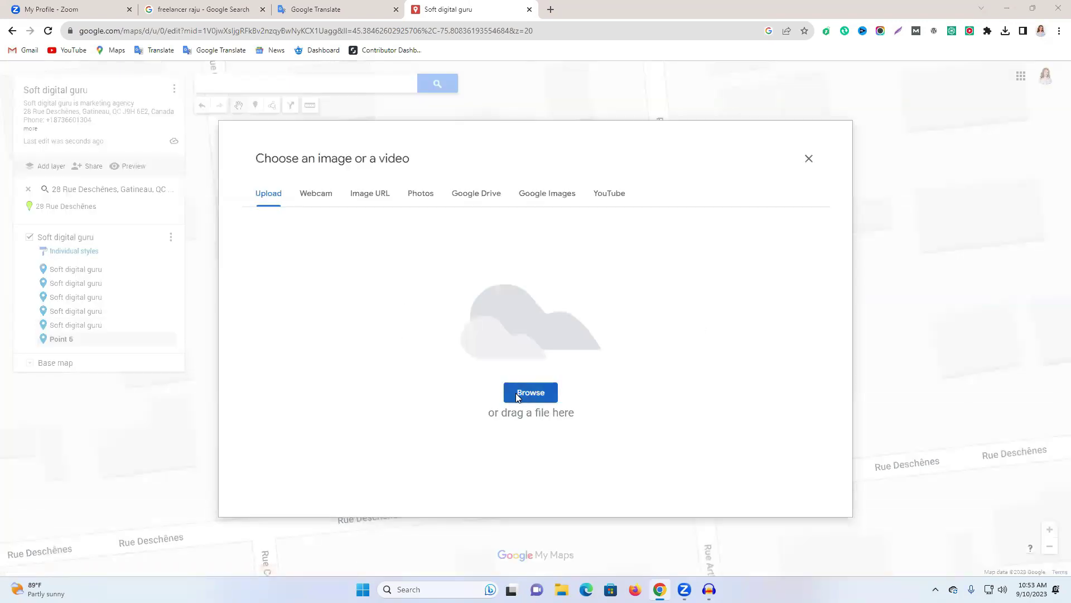
pyautogui.scroll(-10, 181, 212)
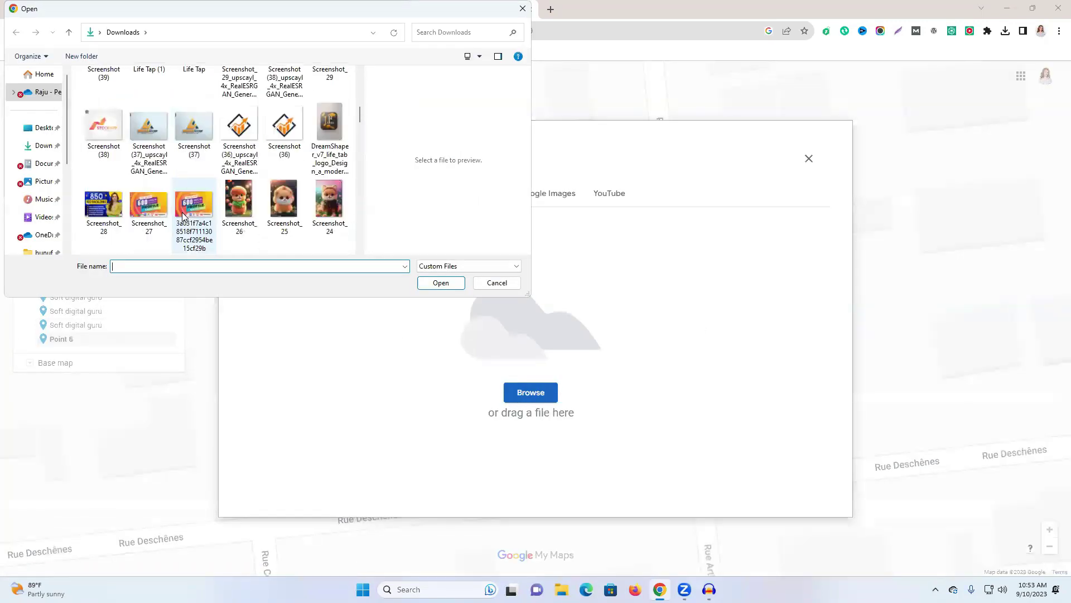
pyautogui.scroll(-10, 182, 215)
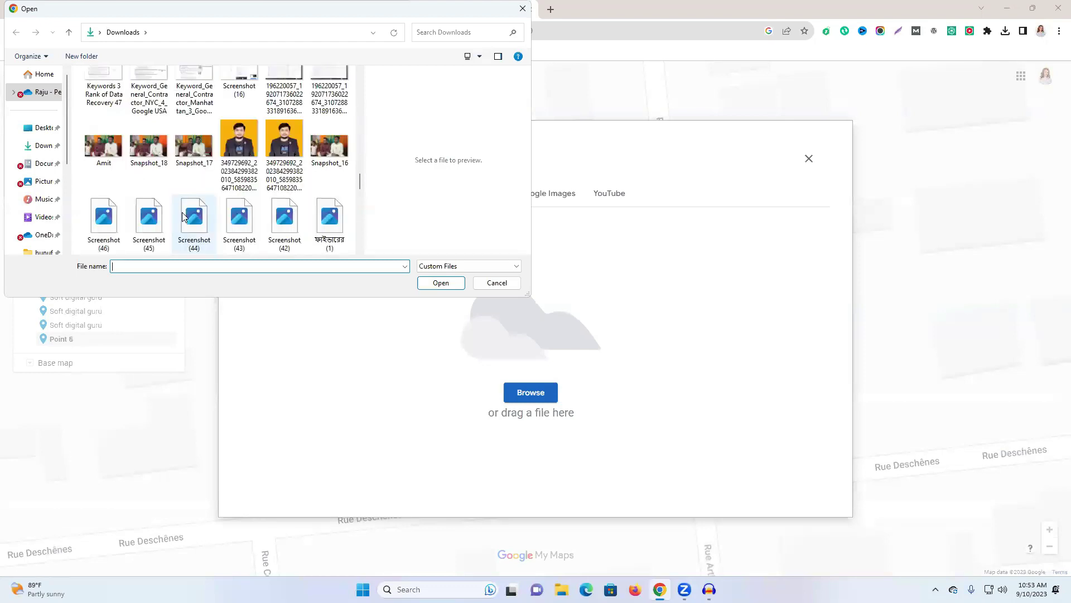
pyautogui.scroll(10, 182, 215)
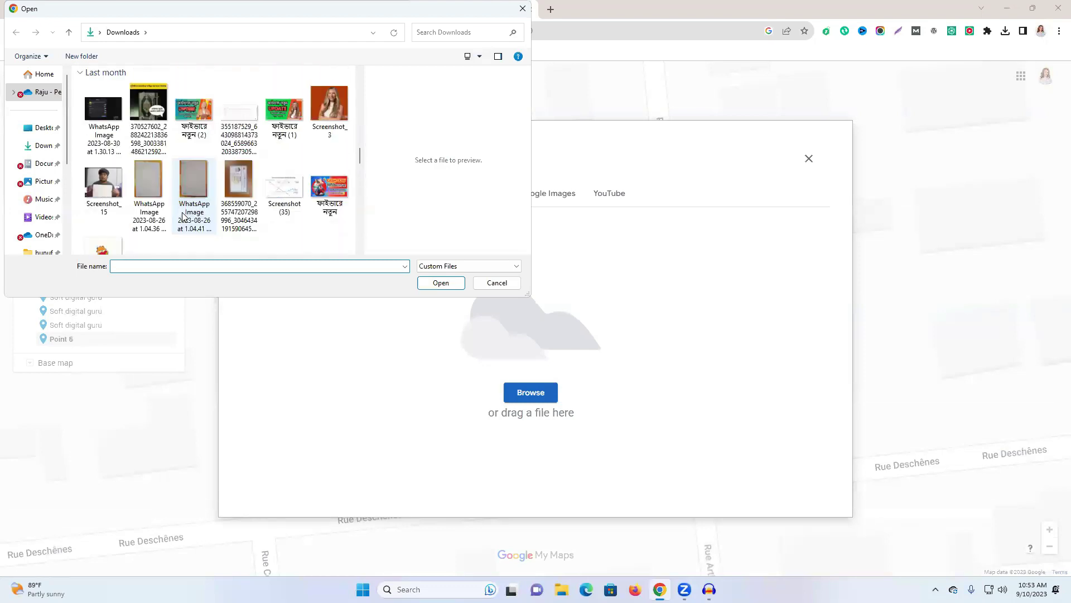
pyautogui.scroll(5, 182, 217)
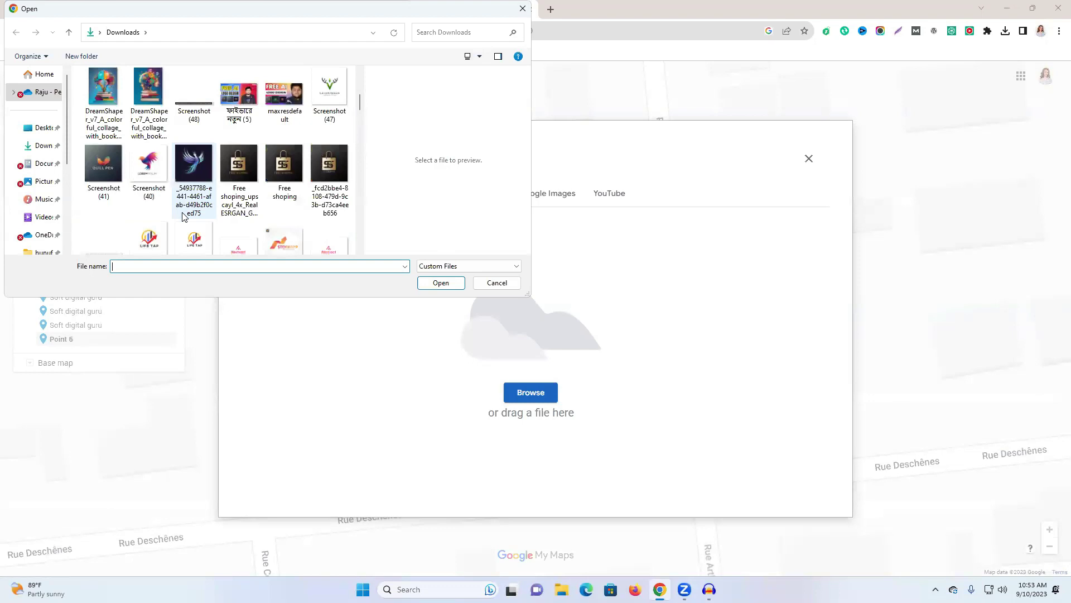
pyautogui.scroll(-6, 182, 216)
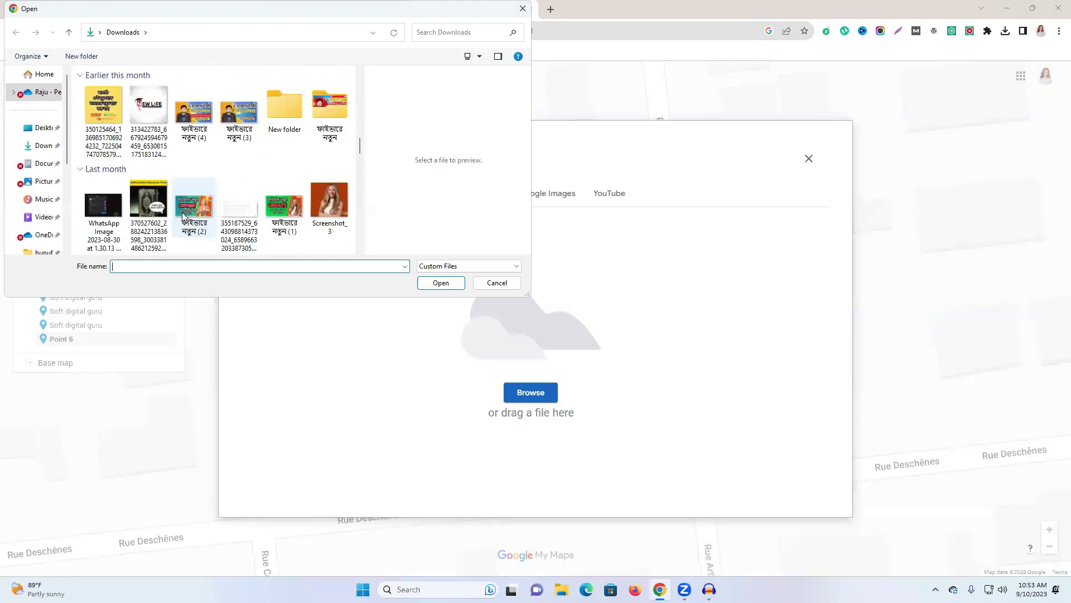
pyautogui.scroll(3, 174, 224)
pyautogui.scroll(-3, 175, 224)
pyautogui.doubleClick(148, 184)
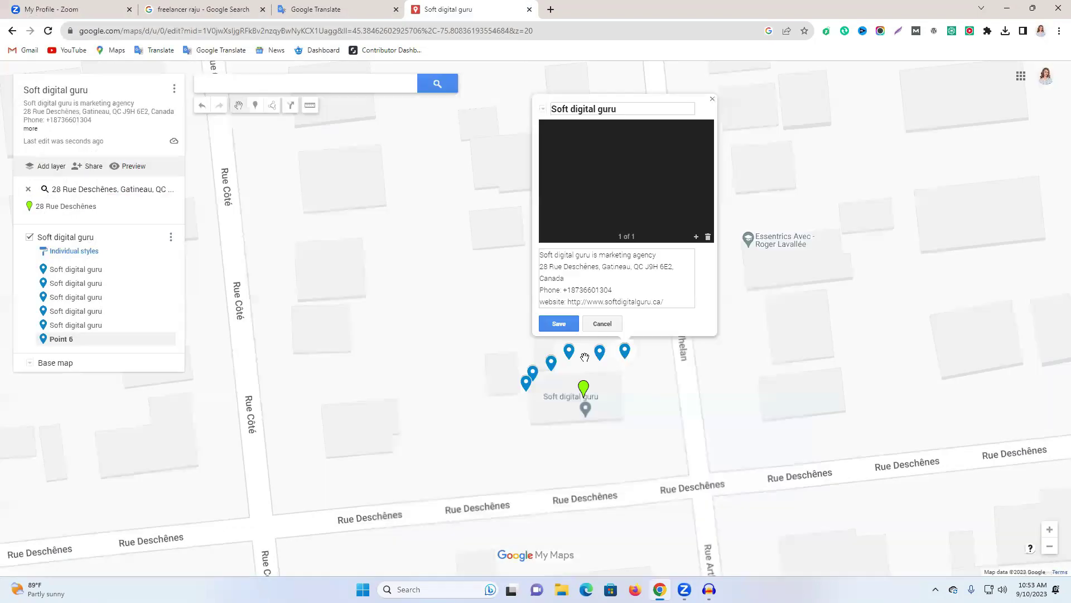
pyautogui.click(560, 325)
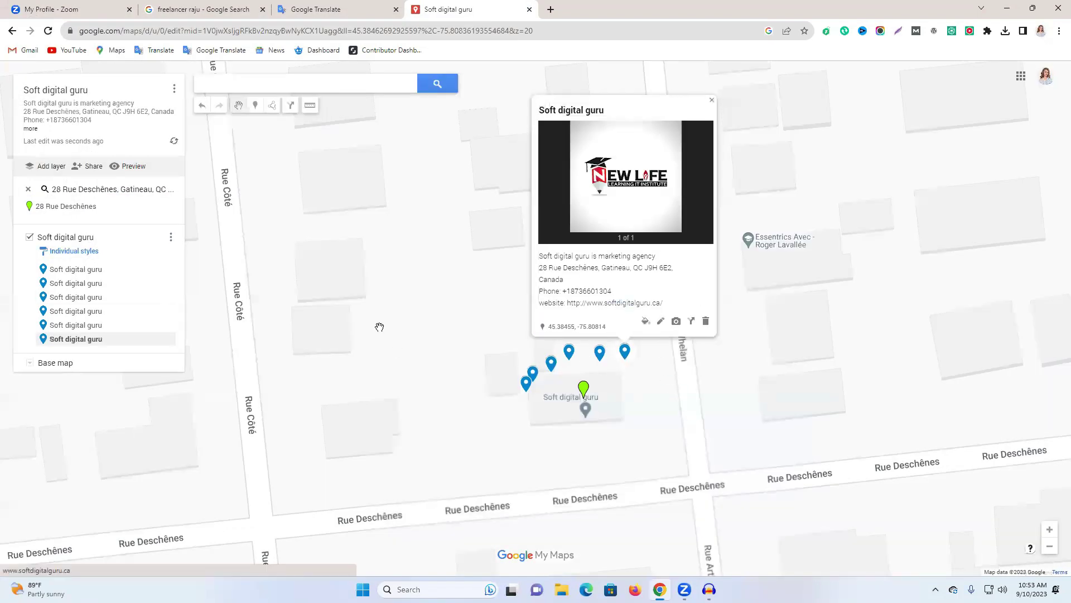
pyautogui.click(617, 373)
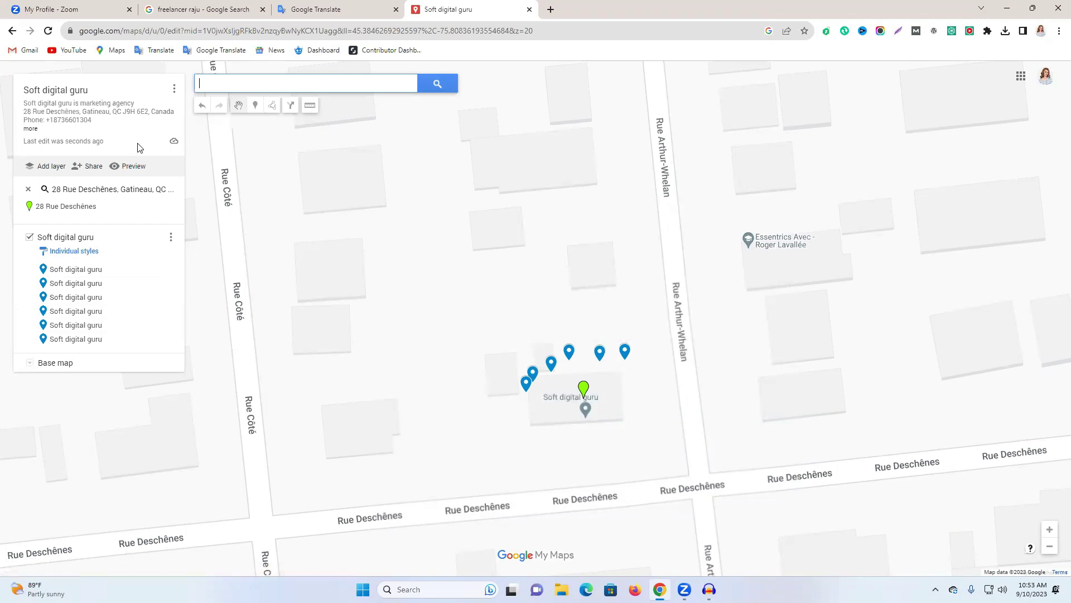
pyautogui.click(136, 169)
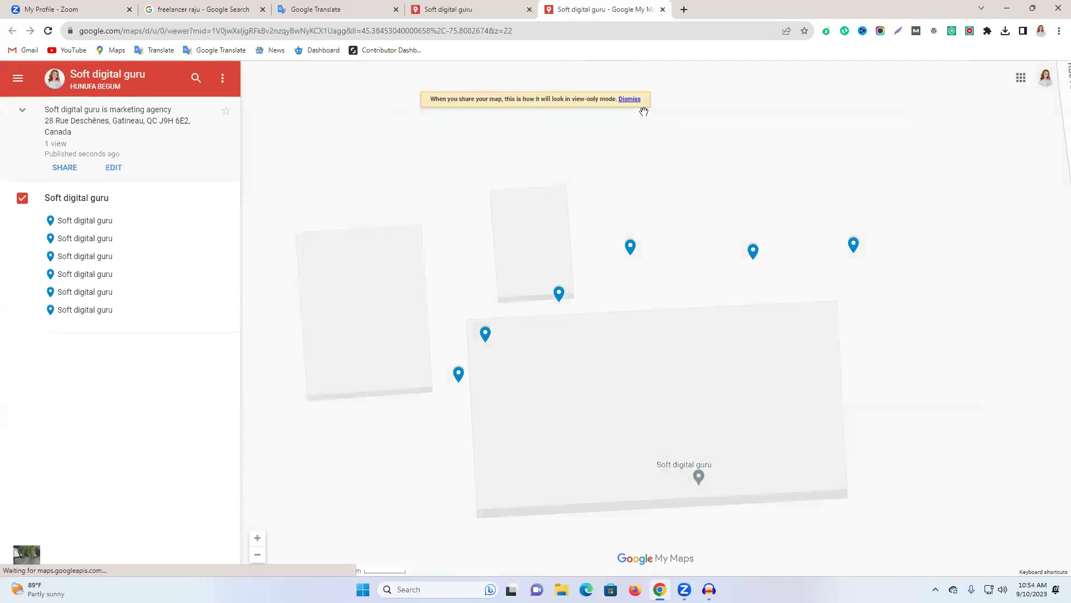
pyautogui.click(631, 99)
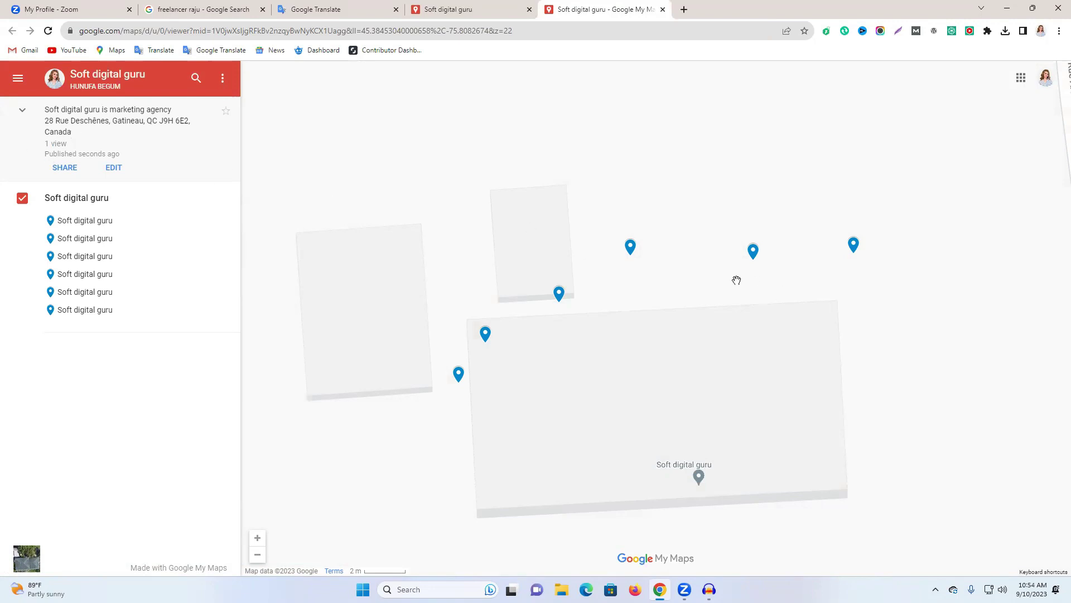
pyautogui.click(630, 247)
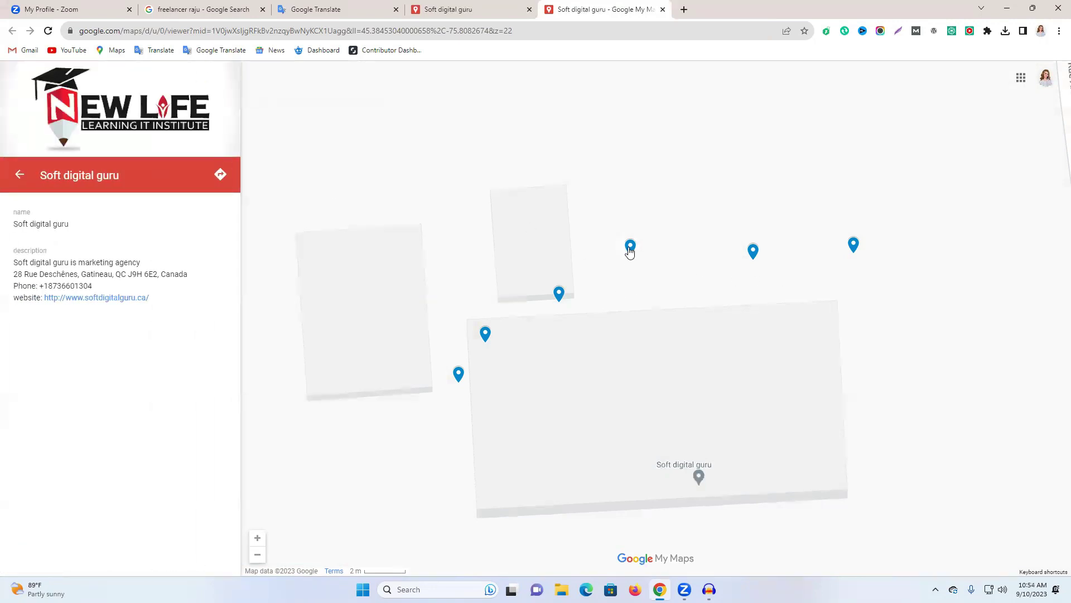
pyautogui.click(754, 257)
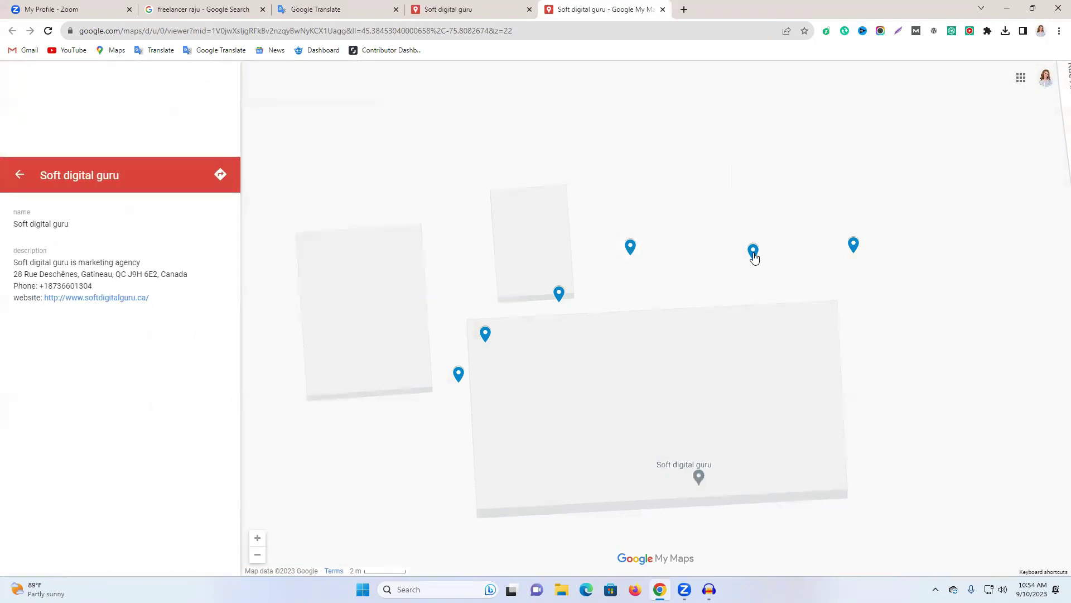
pyautogui.click(853, 247)
pyautogui.click(559, 293)
pyautogui.click(486, 334)
pyautogui.click(458, 373)
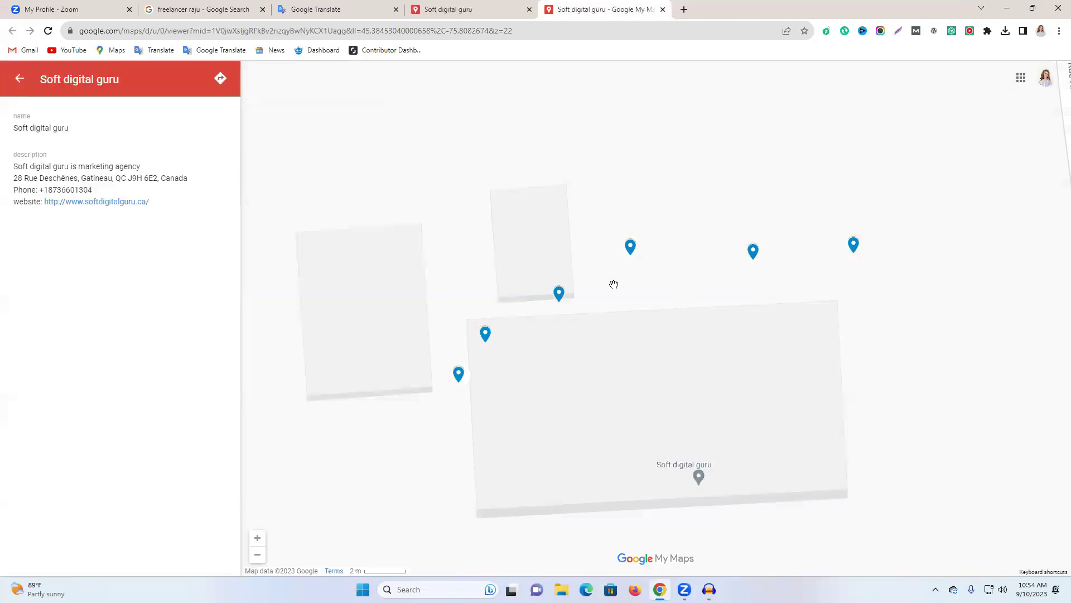
pyautogui.click(20, 78)
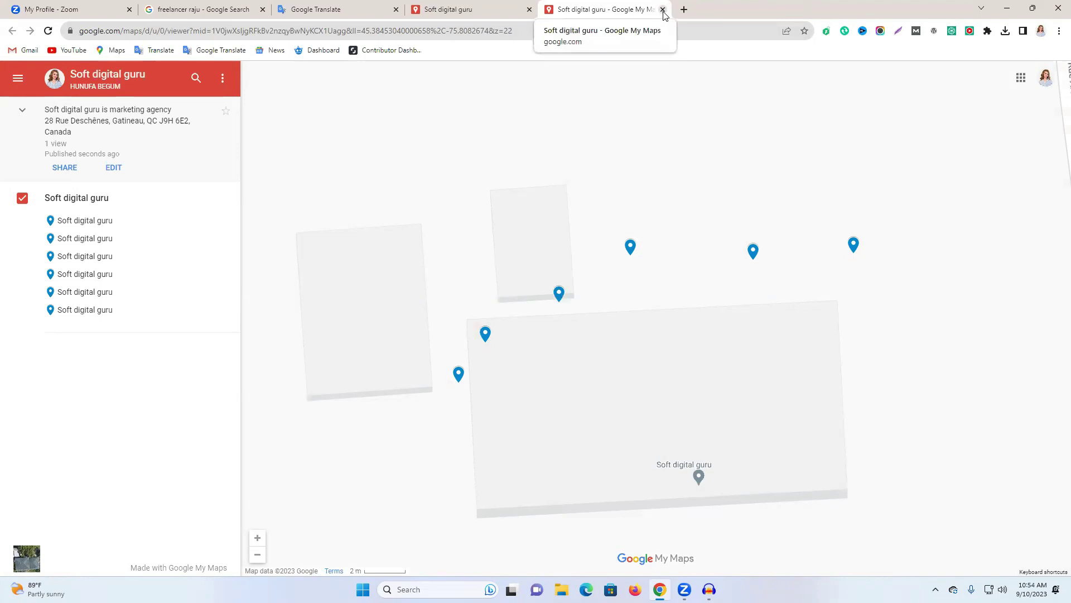
pyautogui.click(663, 10)
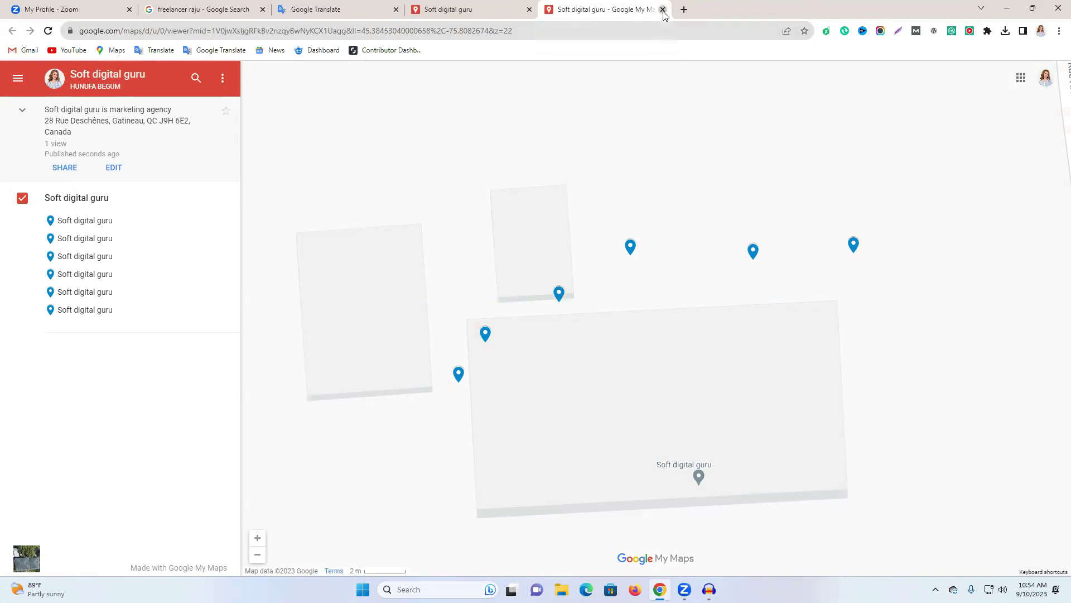